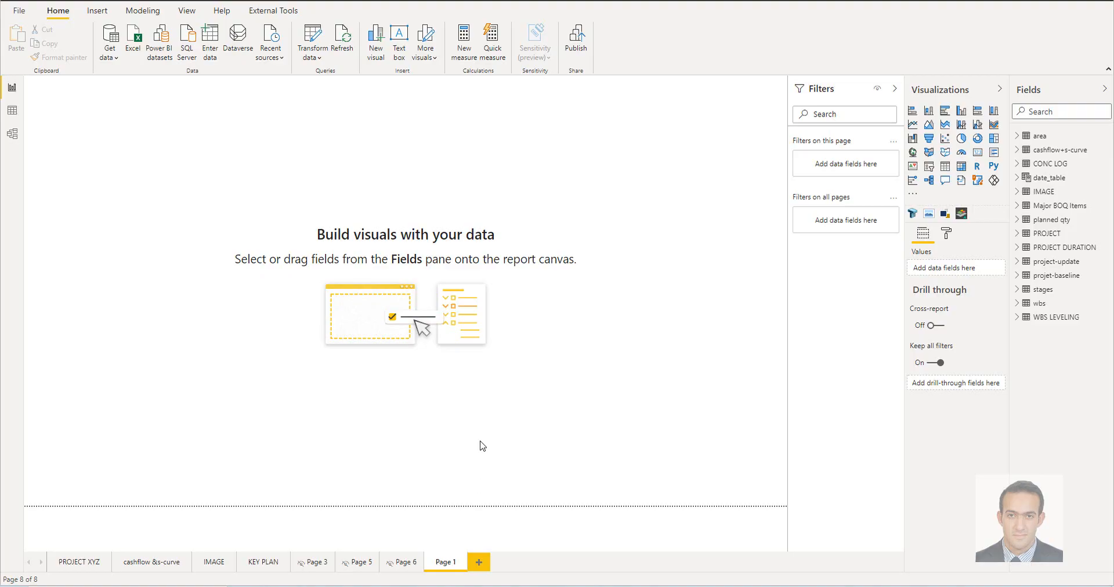
pyautogui.click(270, 49)
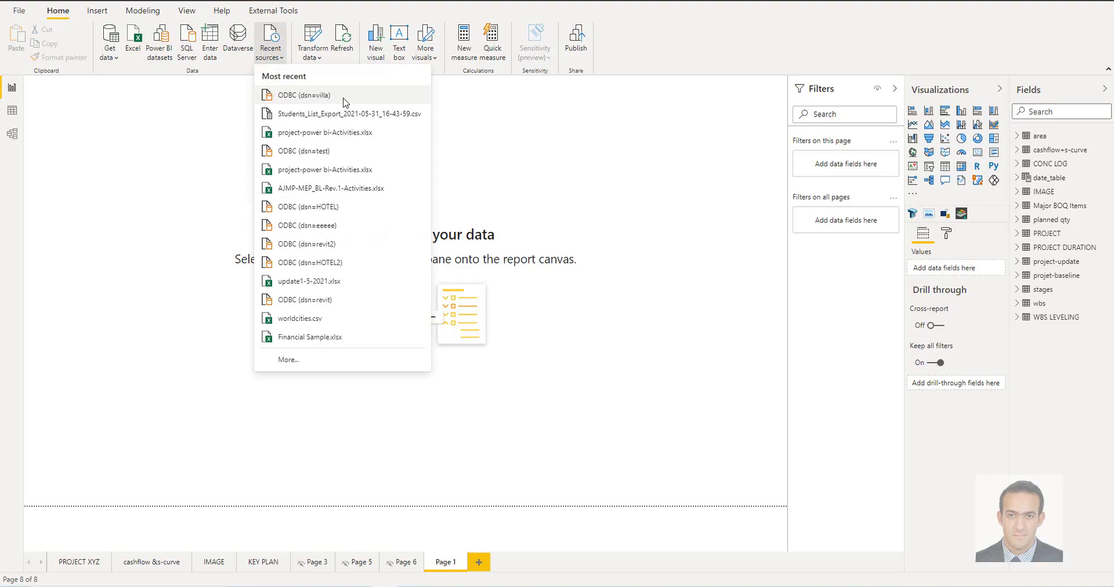
pyautogui.click(654, 290)
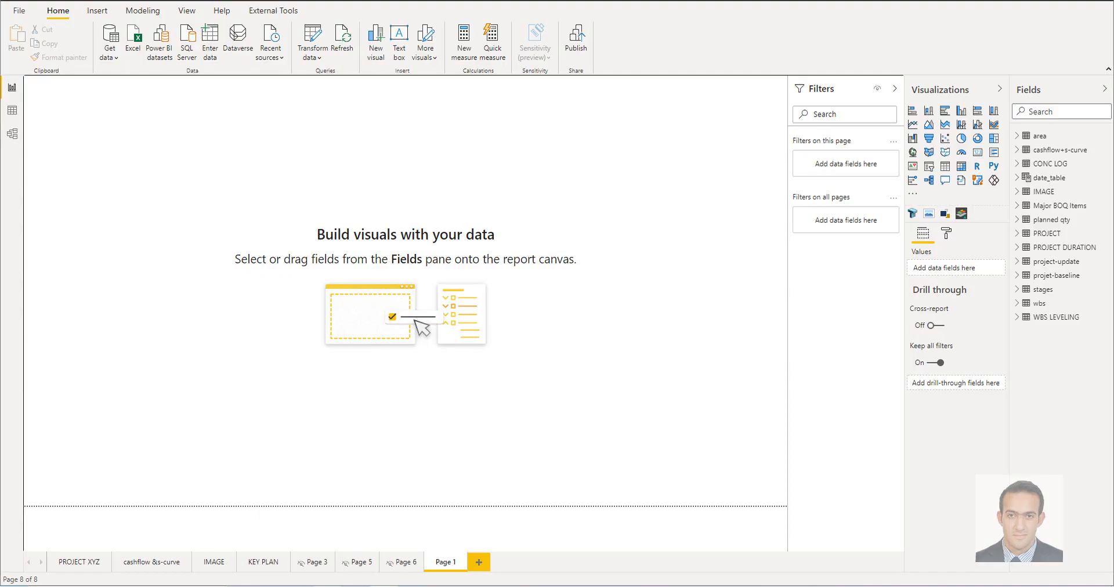
# Switch to the Primavera P6 XER Import/Export Data Map Guide in the browser and look through its list of tables
pyautogui.click(330, 586)
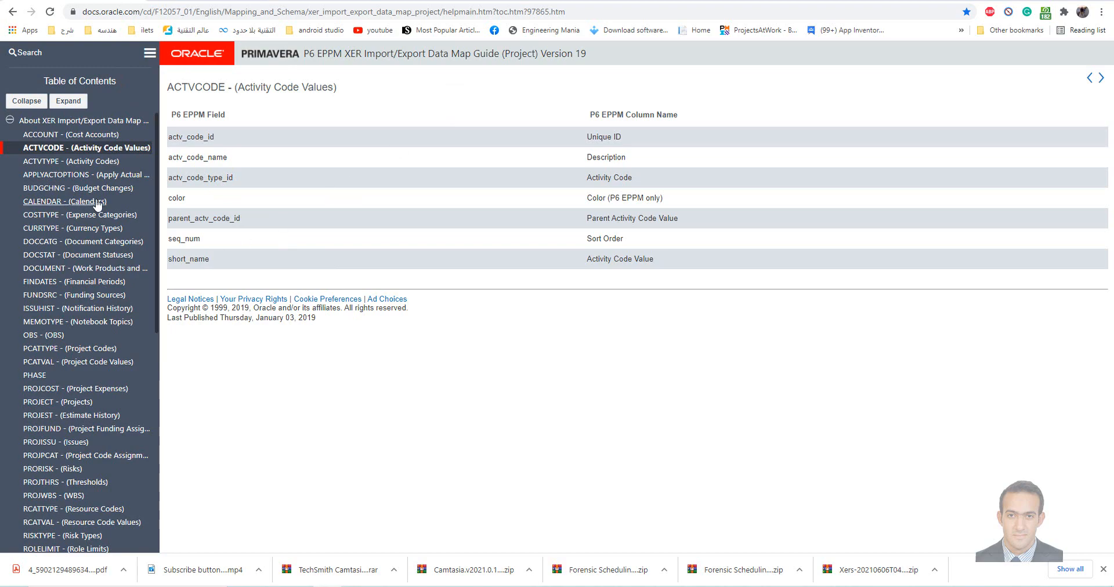
pyautogui.scroll(-6, 89, 232)
pyautogui.scroll(6, 89, 233)
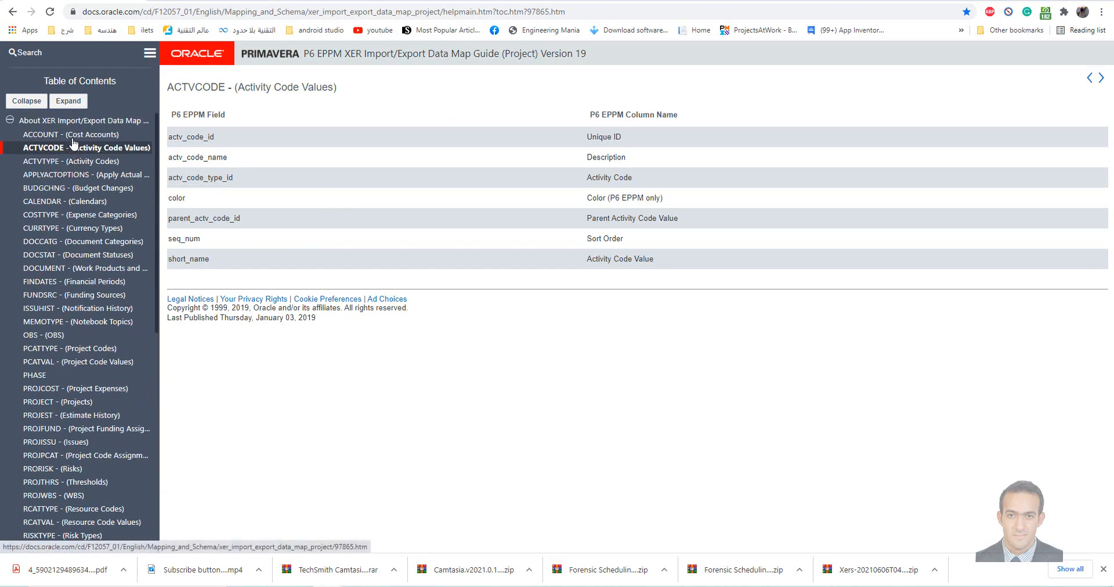
pyautogui.scroll(-4, 73, 234)
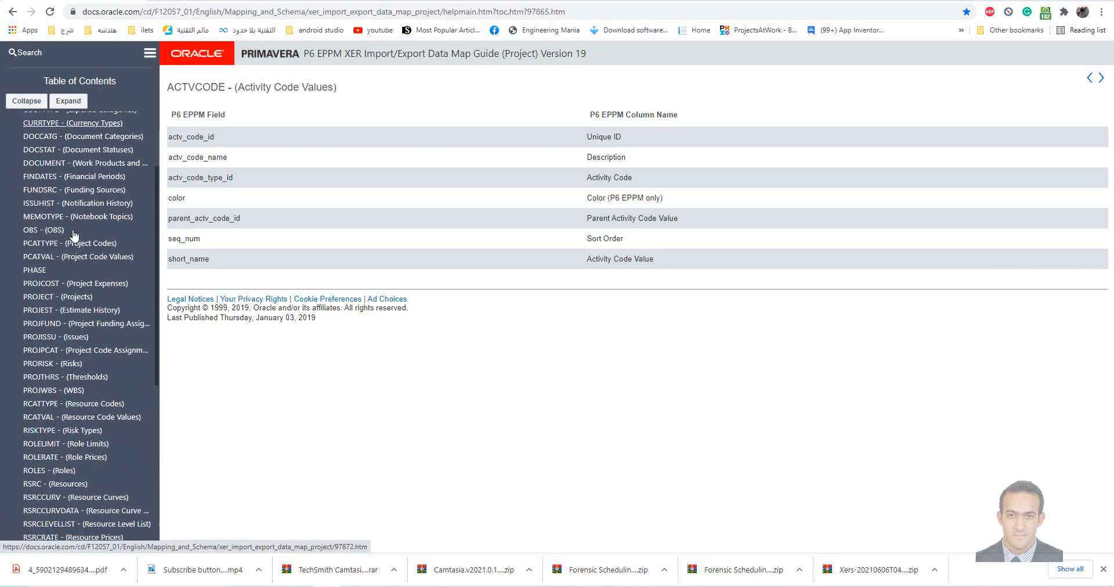
pyautogui.scroll(4, 73, 234)
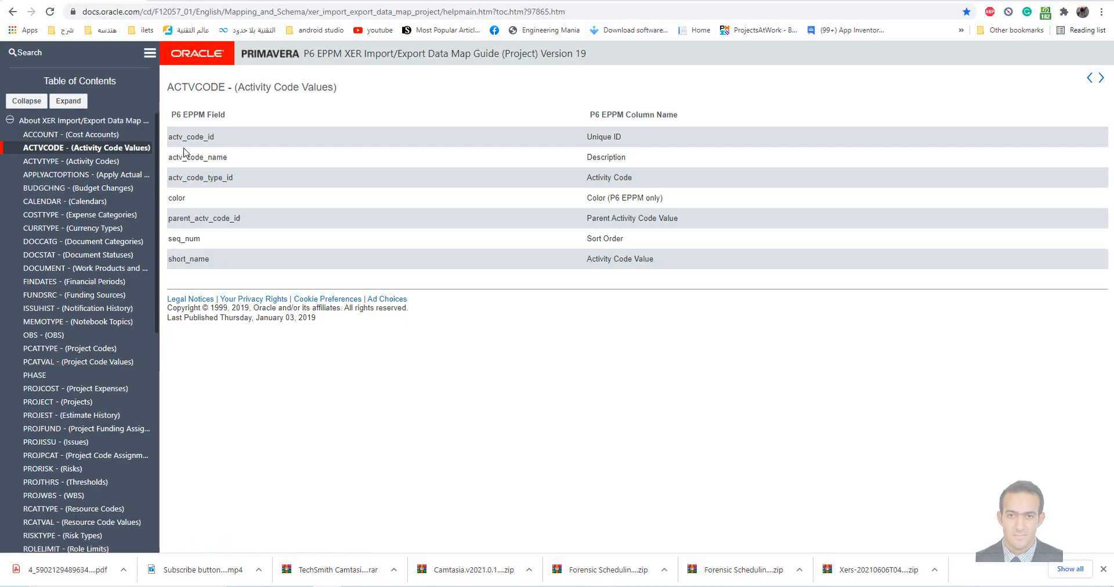
# Open the PROJECT (Projects) table in the guide and review how its P6 fields map to column names
pyautogui.click(58, 402)
pyautogui.scroll(3, 293, 378)
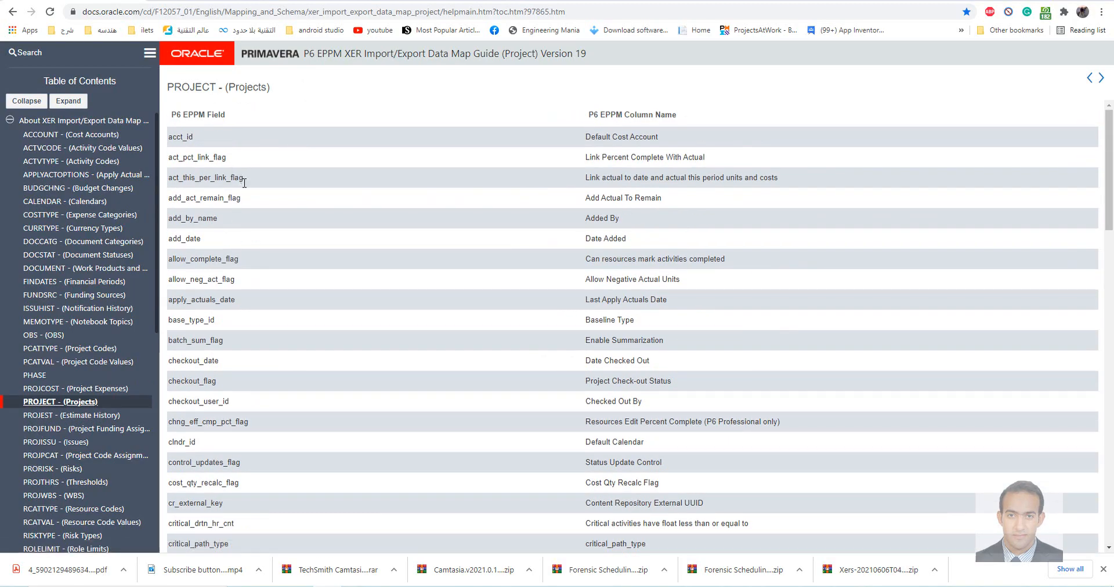
pyautogui.scroll(-2, 565, 288)
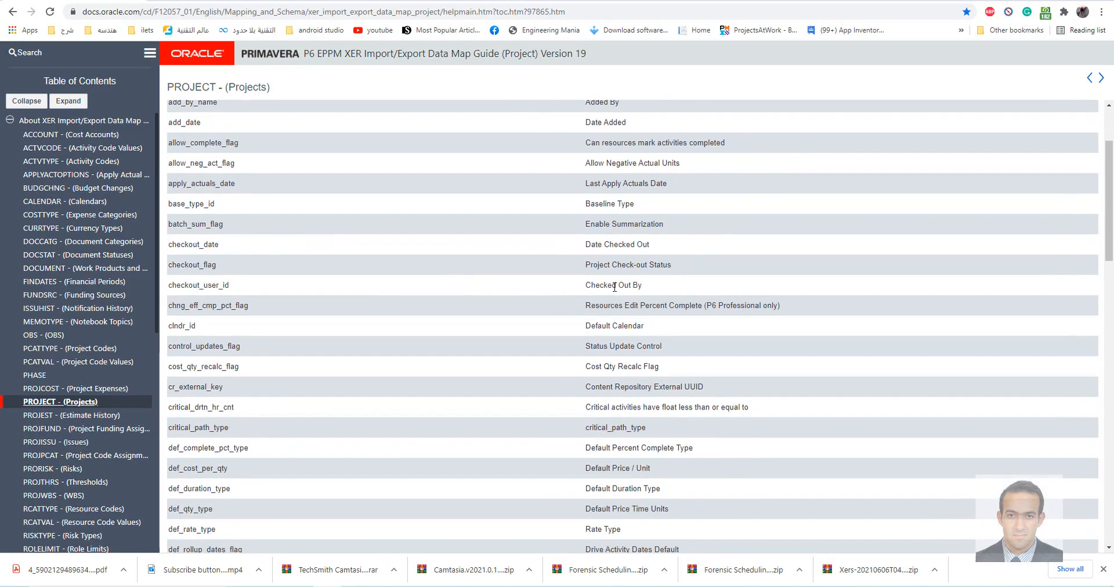
pyautogui.scroll(-14, 622, 344)
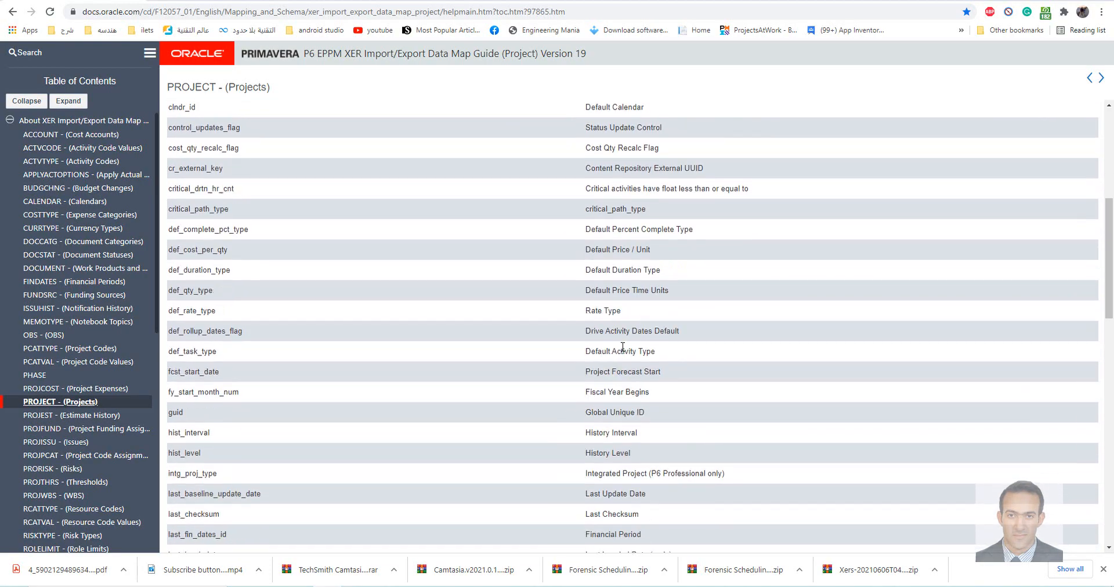
pyautogui.scroll(-2, 121, 446)
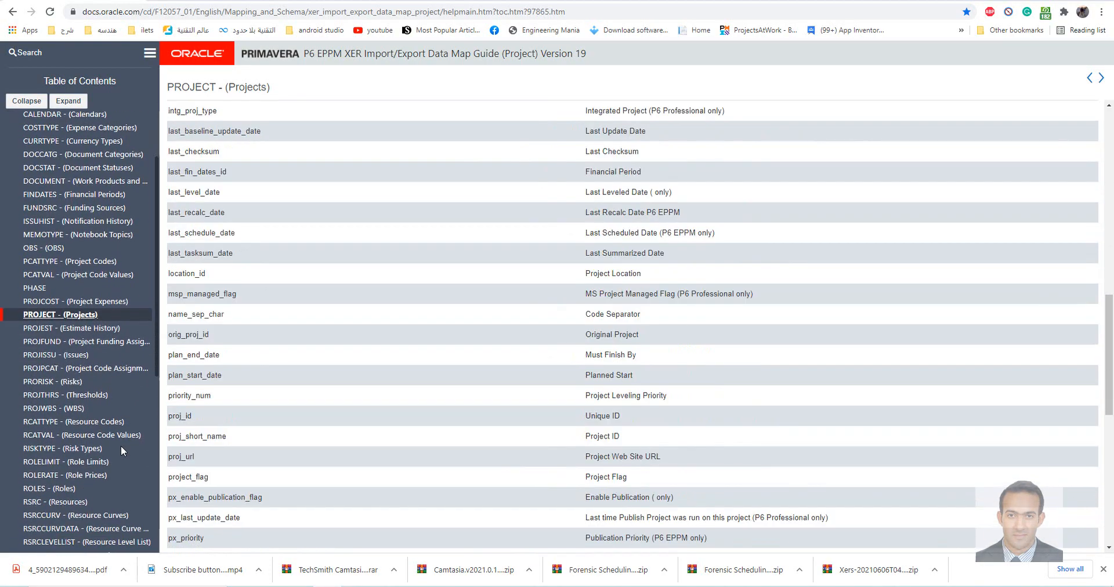
# View the field mappings of the TASK (Activities) and PROJWBS (WBS) tables in the guide
pyautogui.scroll(-5, 45, 441)
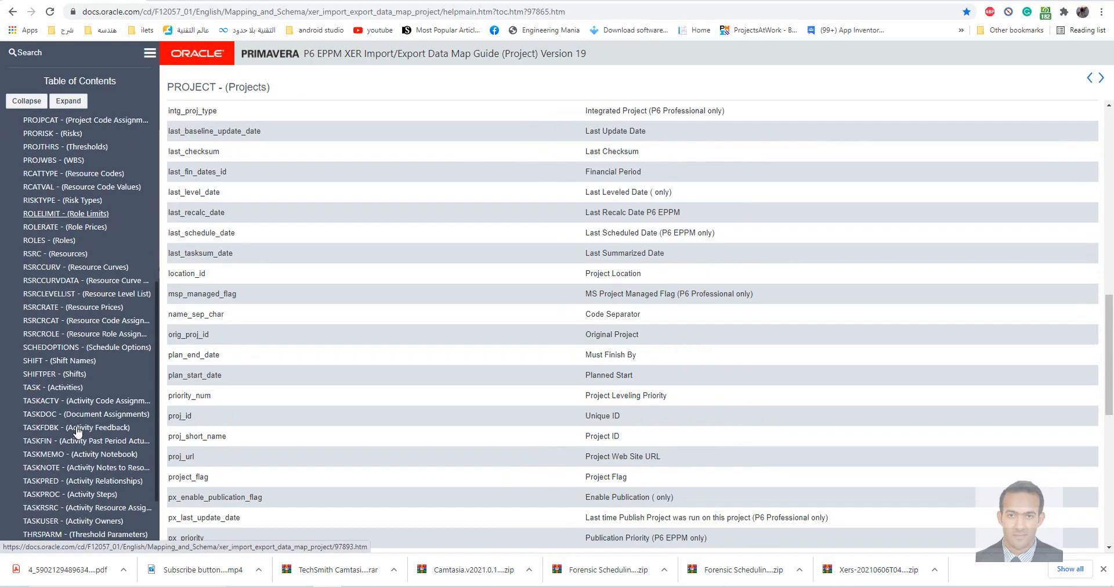
pyautogui.click(49, 289)
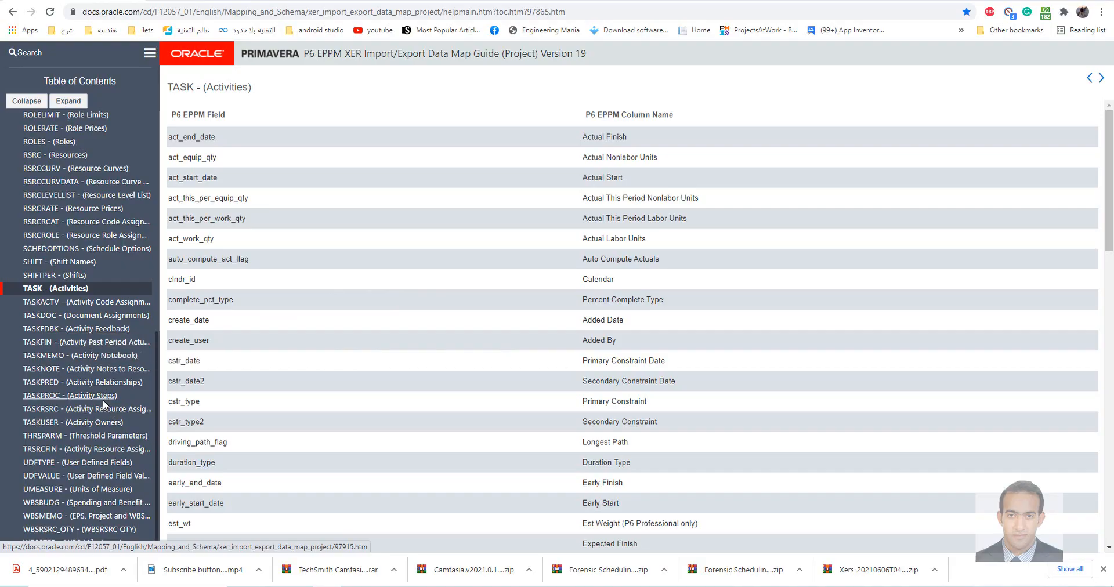
pyautogui.scroll(6, 101, 383)
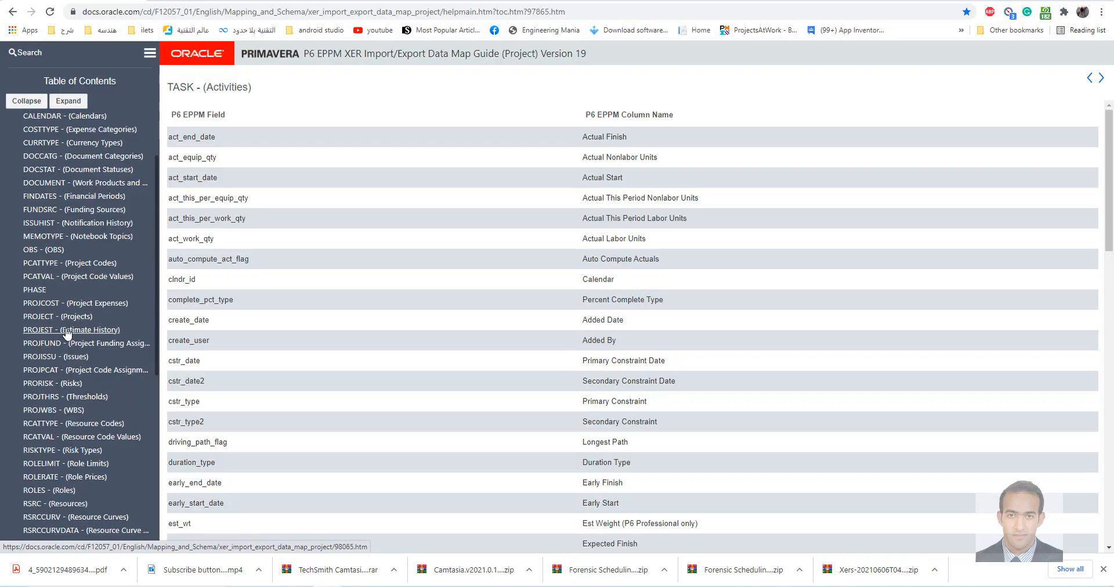
pyautogui.click(44, 409)
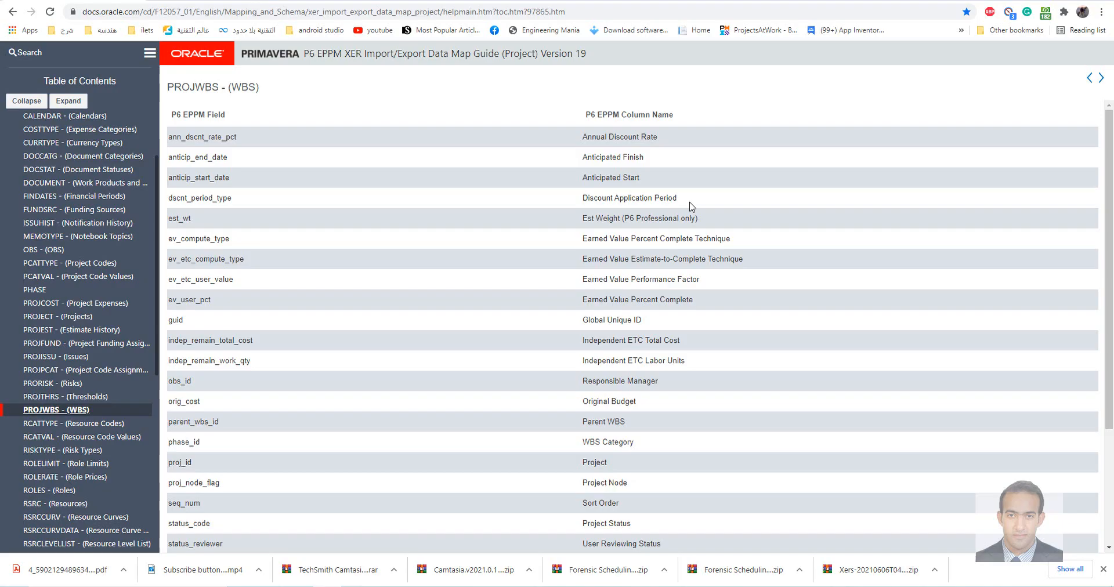
# View the guide's pages for the ACTVCODE, ACTVTYPE, CALENDAR and OBS tables
pyautogui.scroll(3, 52, 145)
pyautogui.click(50, 147)
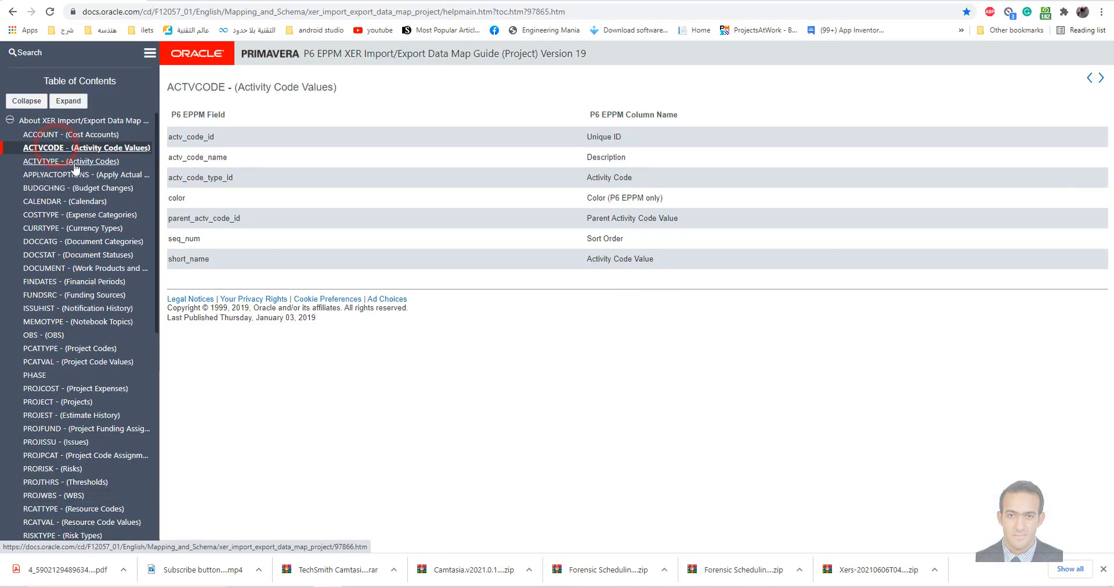
pyautogui.click(74, 162)
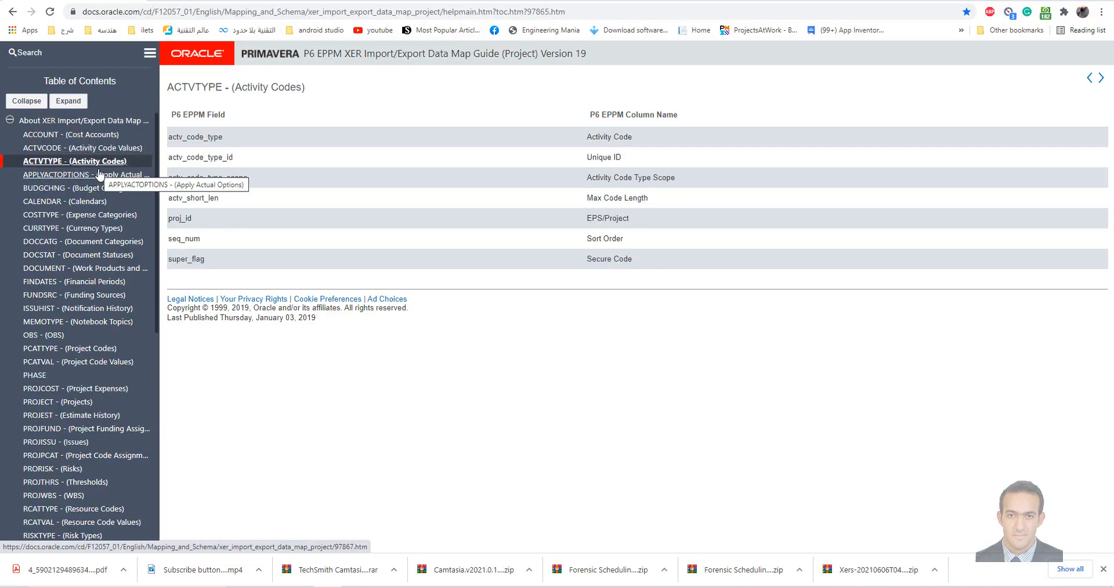
pyautogui.click(65, 202)
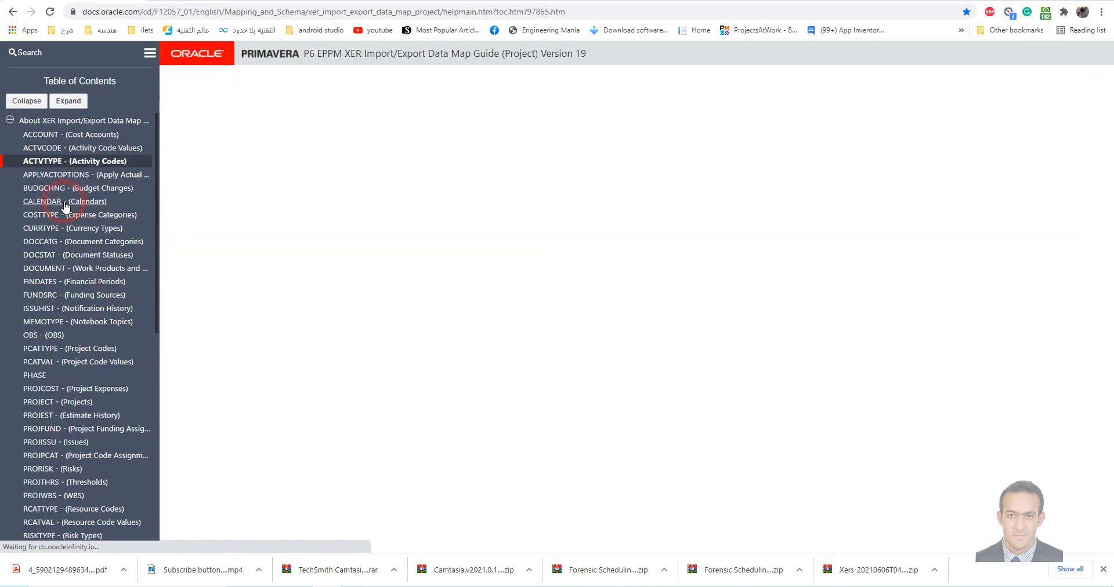
pyautogui.click(43, 335)
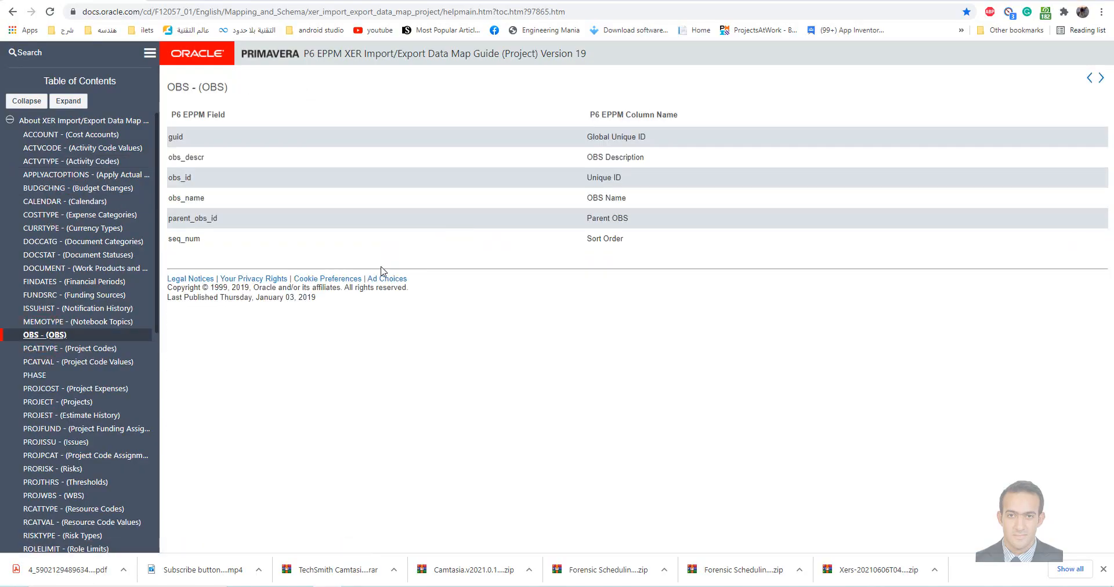
# Find and open the RSRC (Resources) table page further down the guide's contents
pyautogui.scroll(-3, 93, 411)
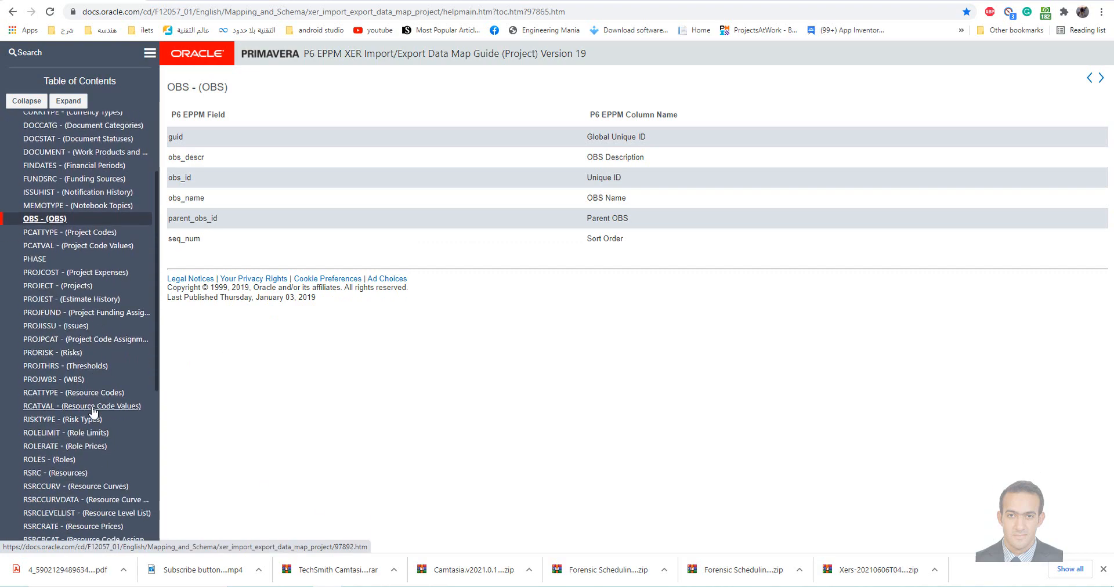
pyautogui.scroll(-4, 93, 411)
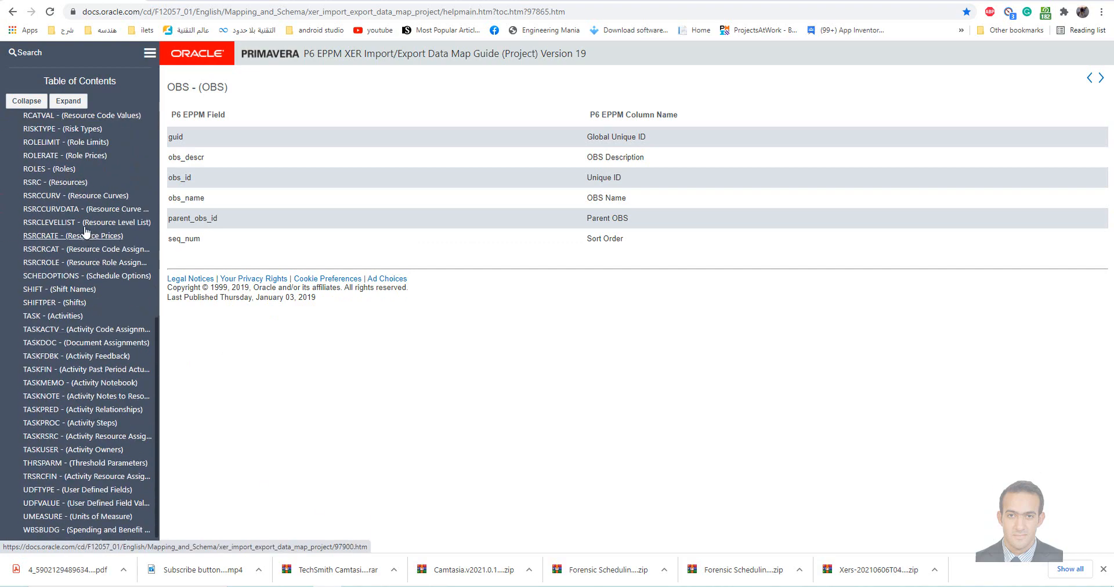
pyautogui.click(50, 182)
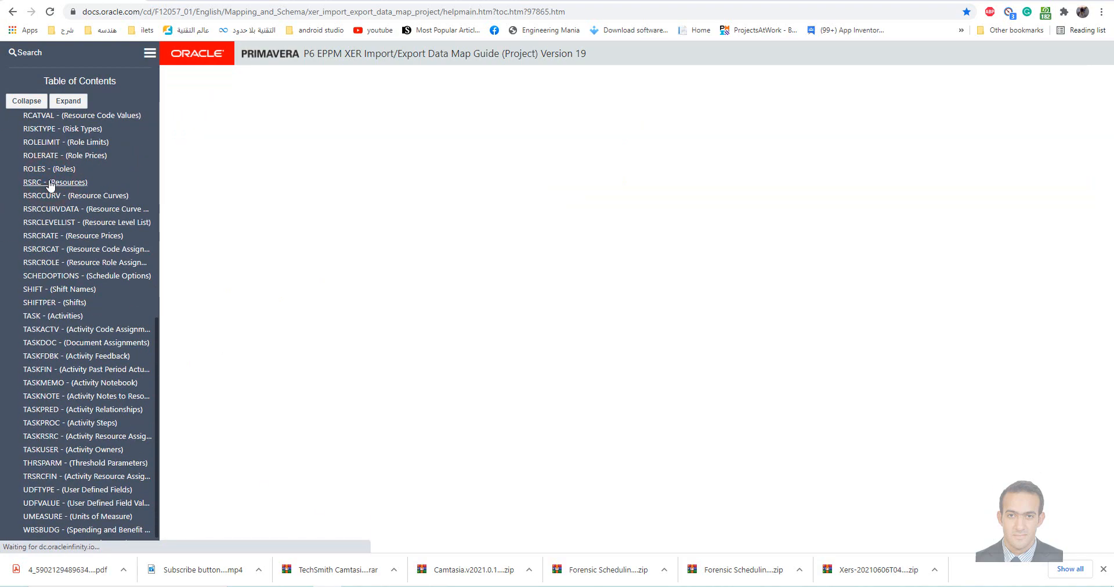
pyautogui.scroll(-1, 131, 418)
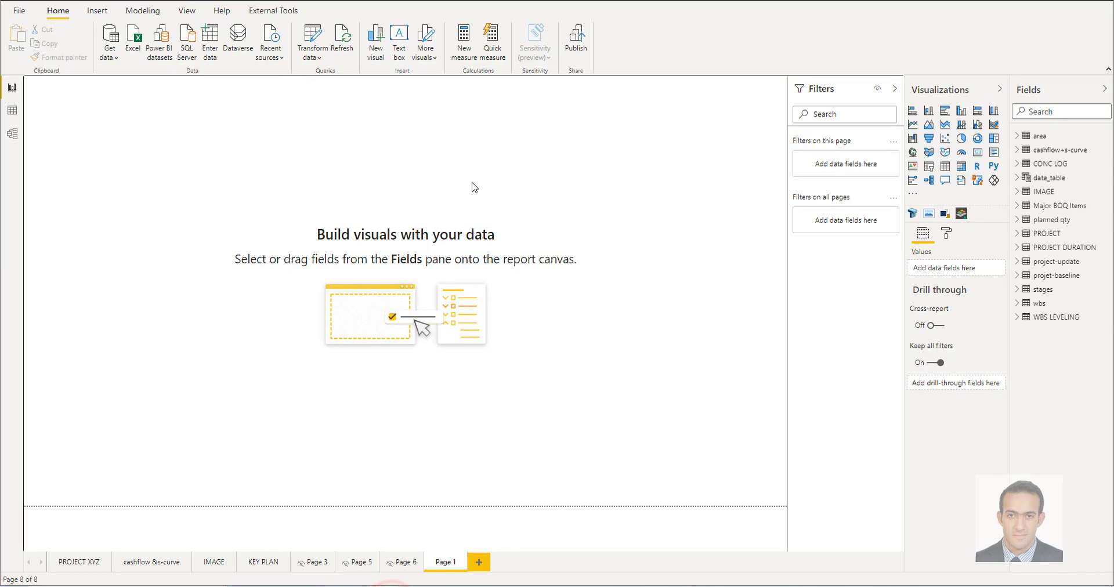
# Switch back to Power BI Desktop and rename the PROJECT table as PRI-PROJECT
pyautogui.click(1037, 233)
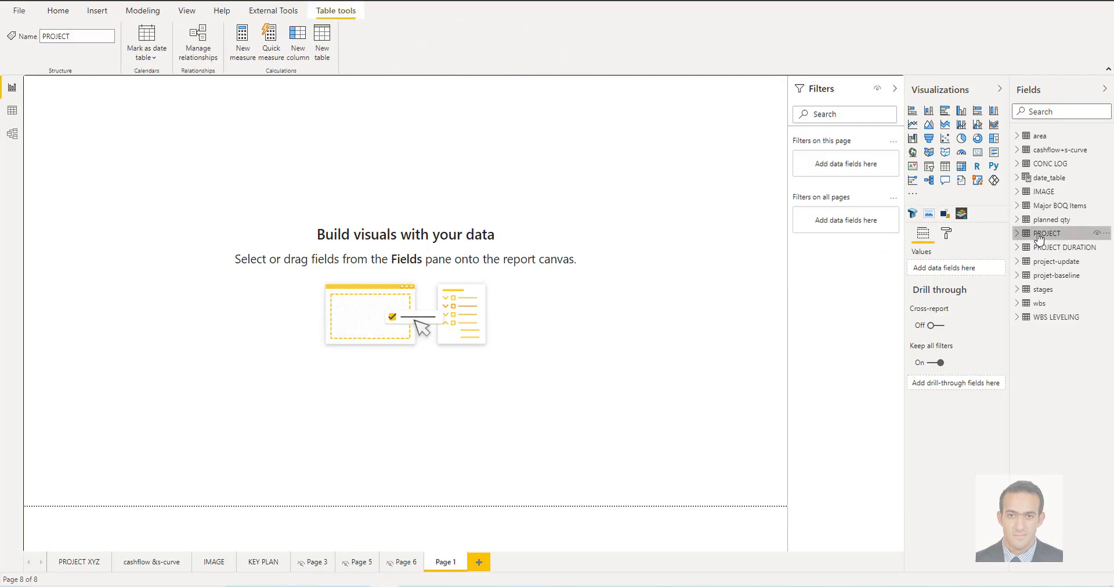
pyautogui.doubleClick(1037, 233)
pyautogui.click(1036, 234)
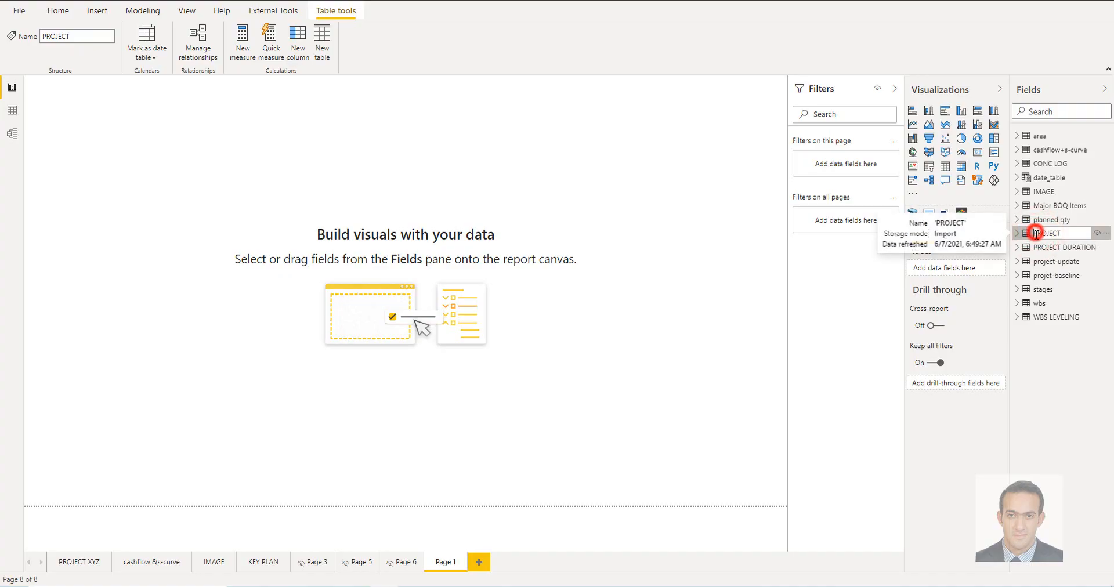
pyautogui.write('pri-')
pyautogui.press('Return')
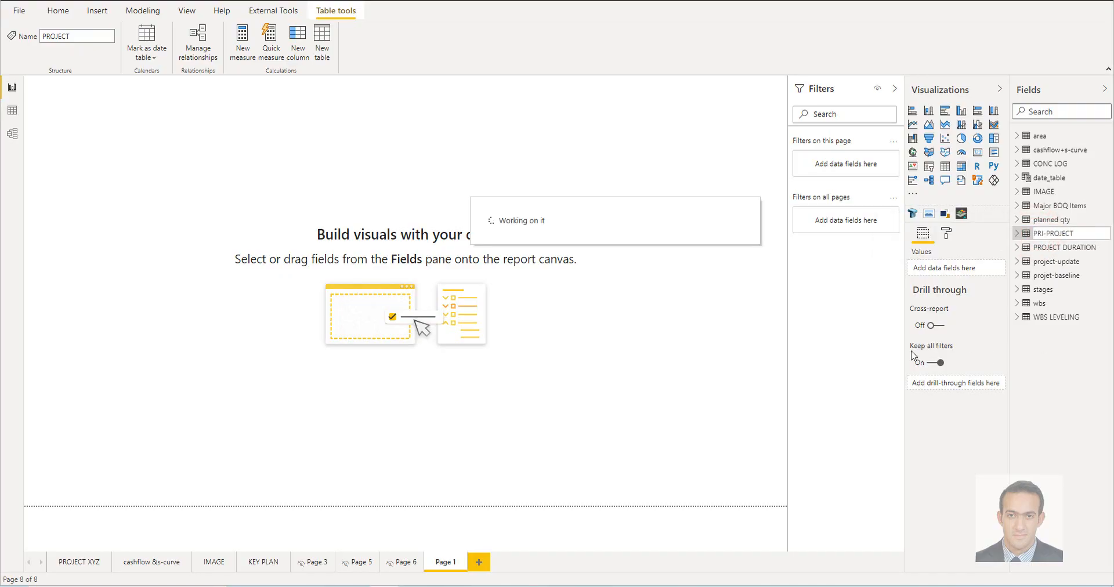
# Connect to the recent ODBC source dsn=villa, search its tables for TASK and select the TASK table for import
pyautogui.click(58, 11)
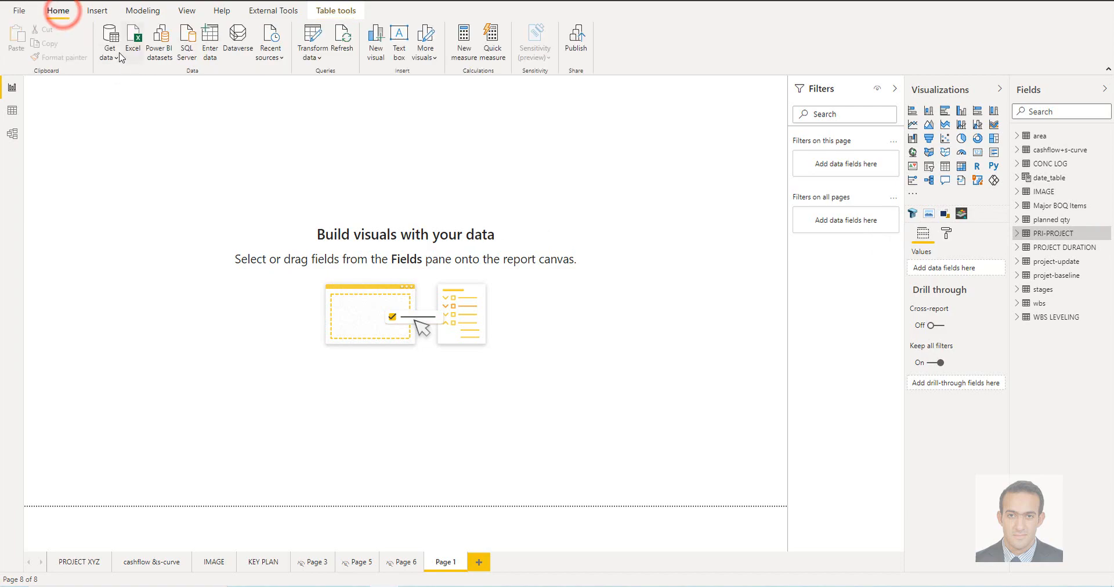
pyautogui.click(270, 53)
pyautogui.click(328, 94)
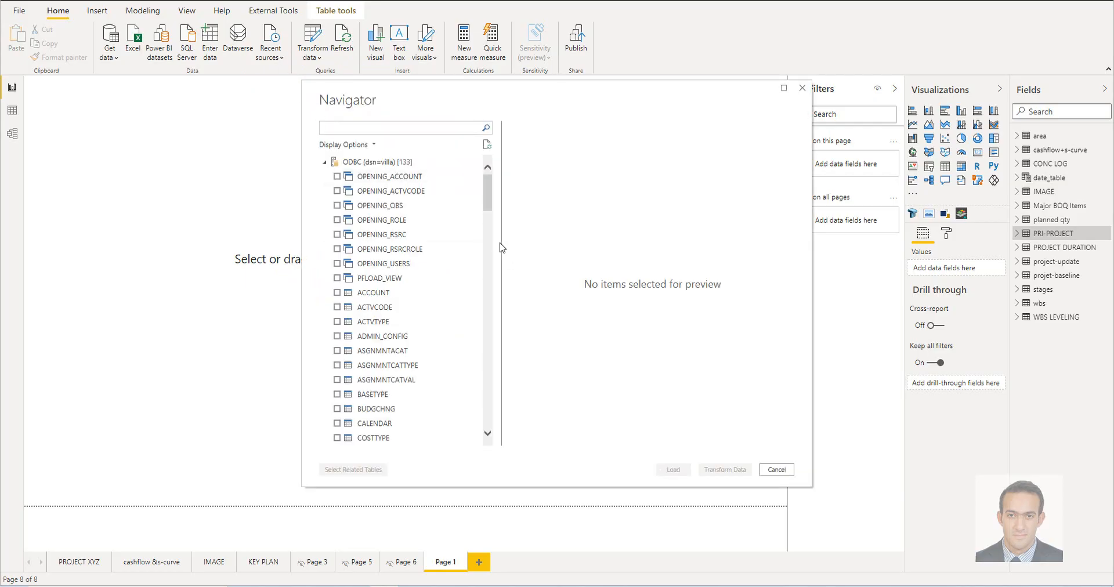
pyautogui.click(394, 129)
pyautogui.write('TA')
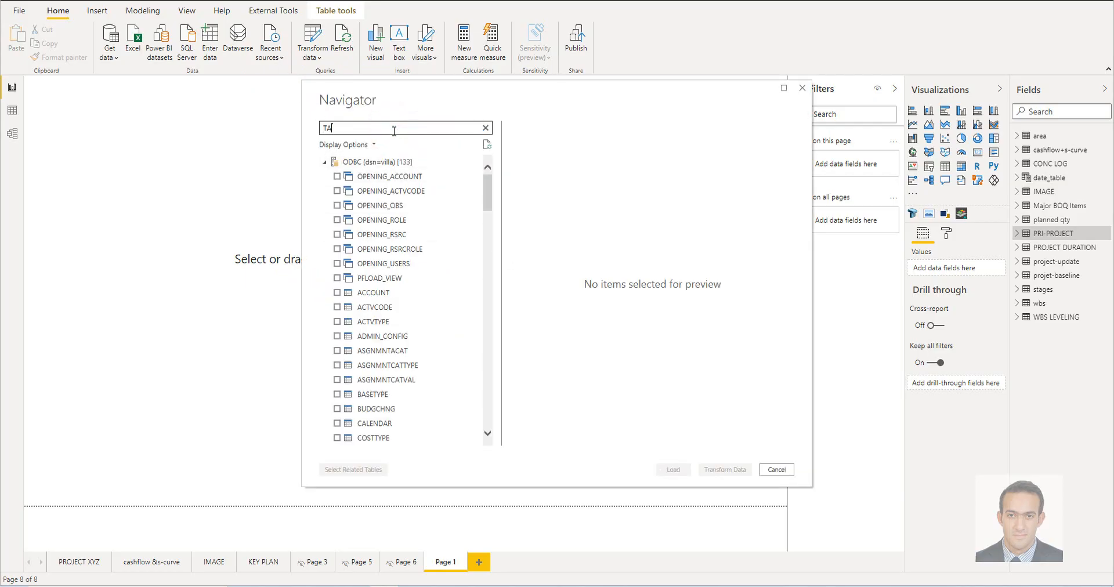
pyautogui.write('S')
pyautogui.write('K')
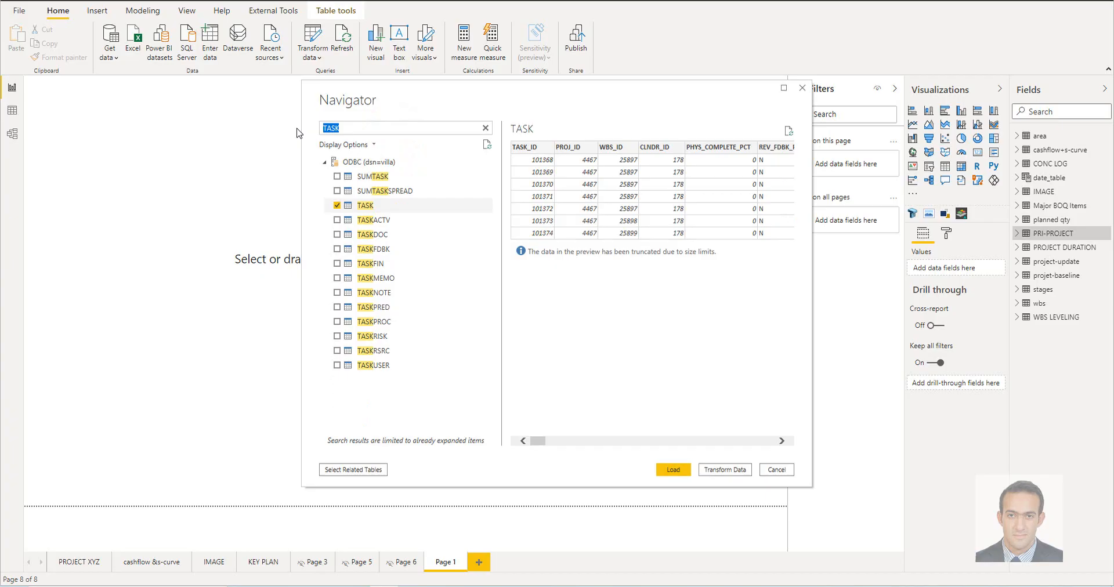
# Search the source's tables for WBS and ACT, and add PROJWBS and ACTVCODE to the import selection
pyautogui.press('BackSpace')
pyautogui.write('WBS')
pyautogui.click(337, 177)
pyautogui.click(370, 129)
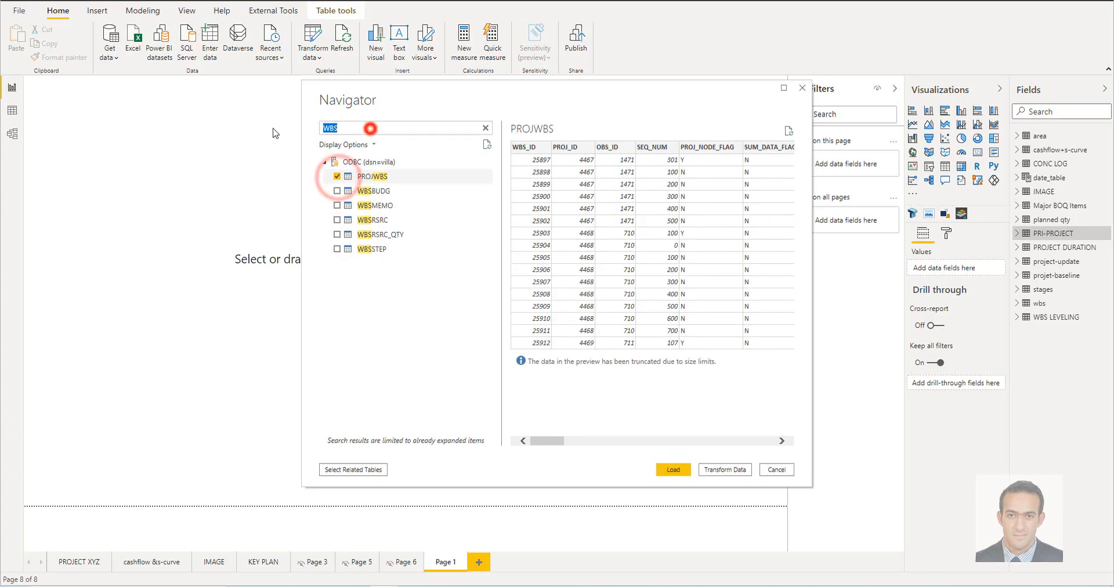
pyautogui.press('BackSpace')
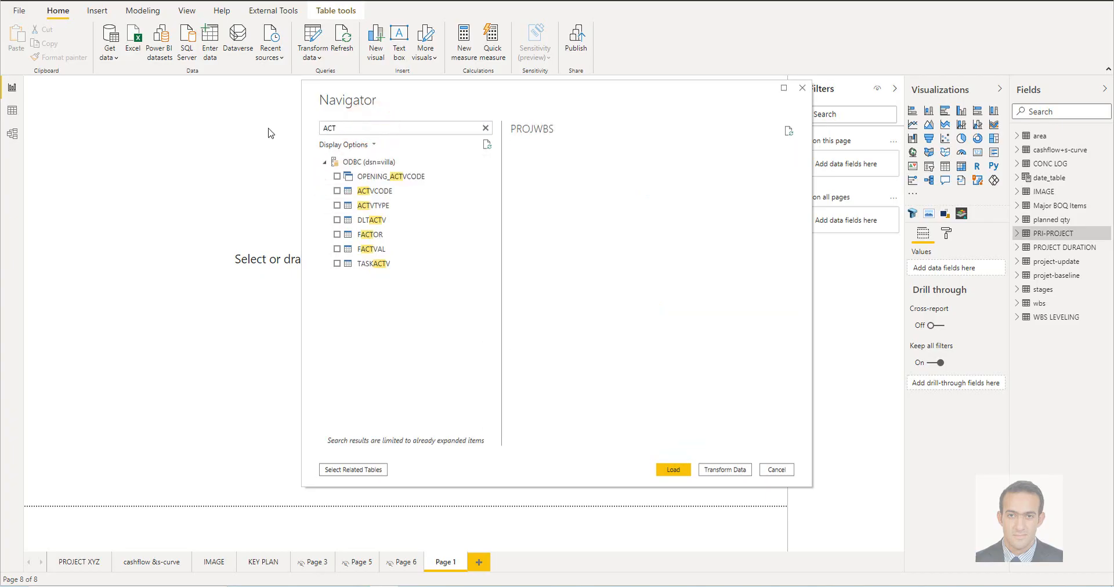
pyautogui.click(338, 191)
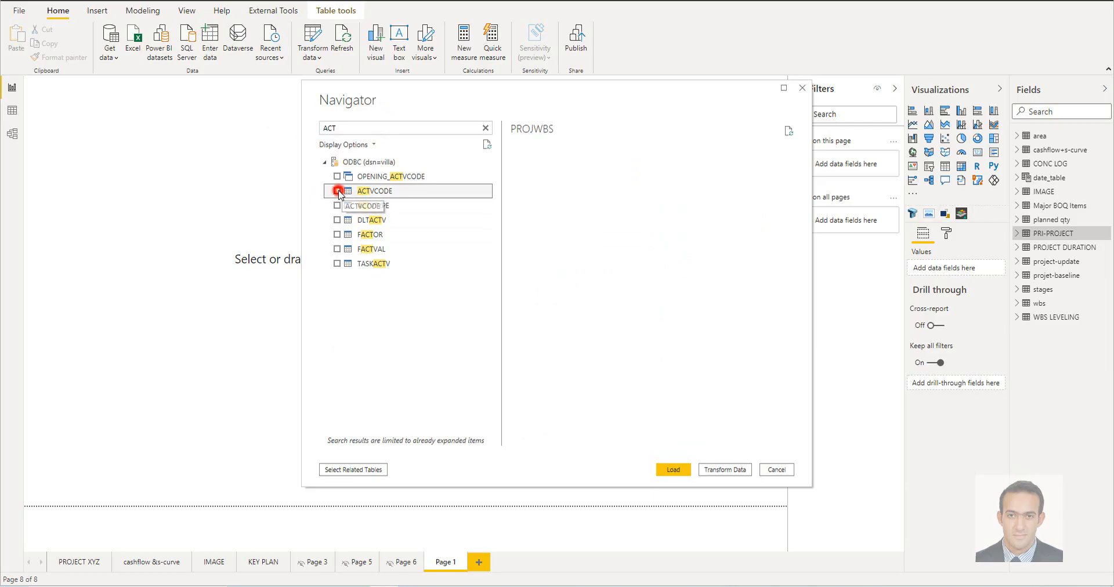
# Clear the table search, display only the selected items and load the ACTVCODE, PROJWBS and TASK tables into the report
pyautogui.click(486, 128)
pyautogui.click(360, 145)
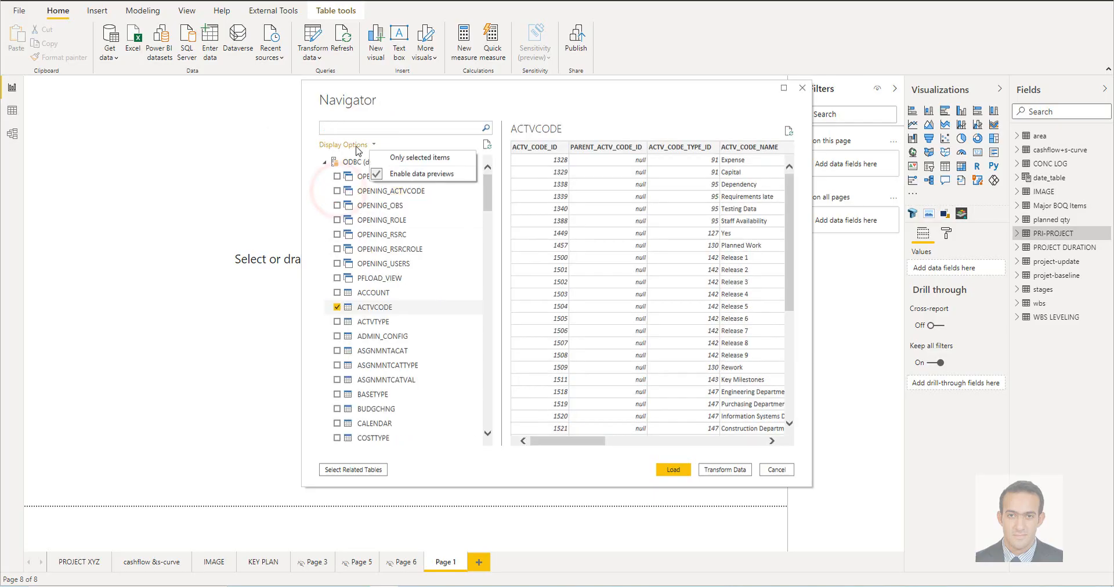
pyautogui.click(426, 161)
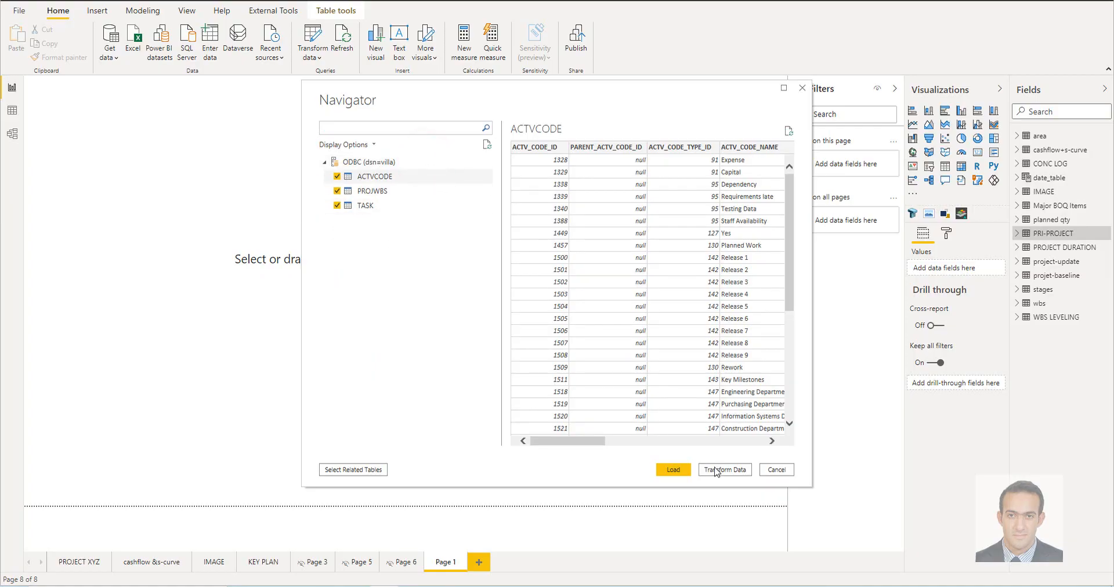
pyautogui.click(685, 476)
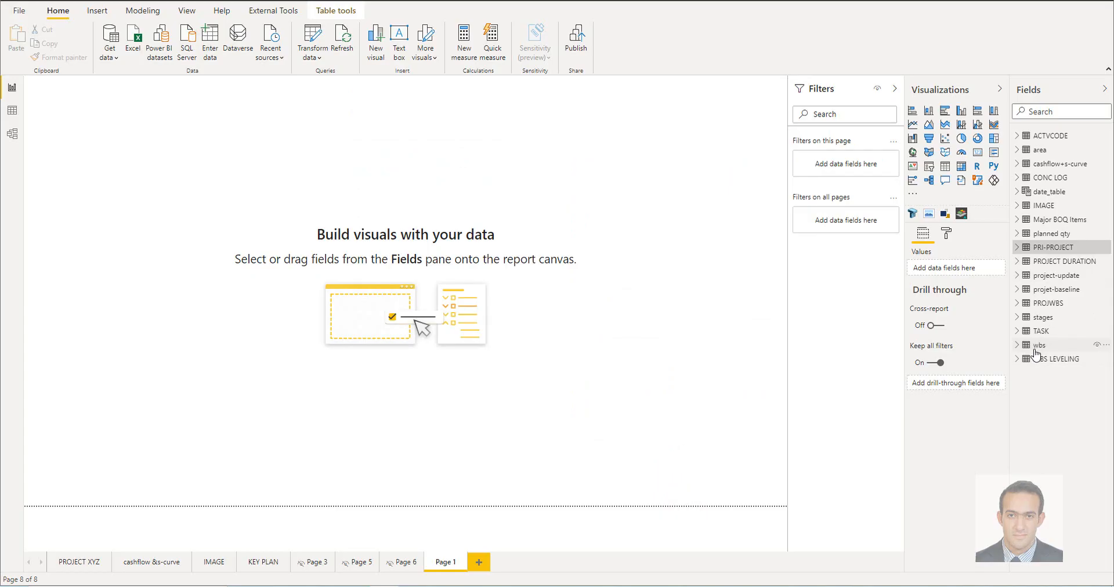
# Rename the TASK table as PRI-TASK and open the report's queries for transformation in the Power Query Editor
pyautogui.doubleClick(1038, 331)
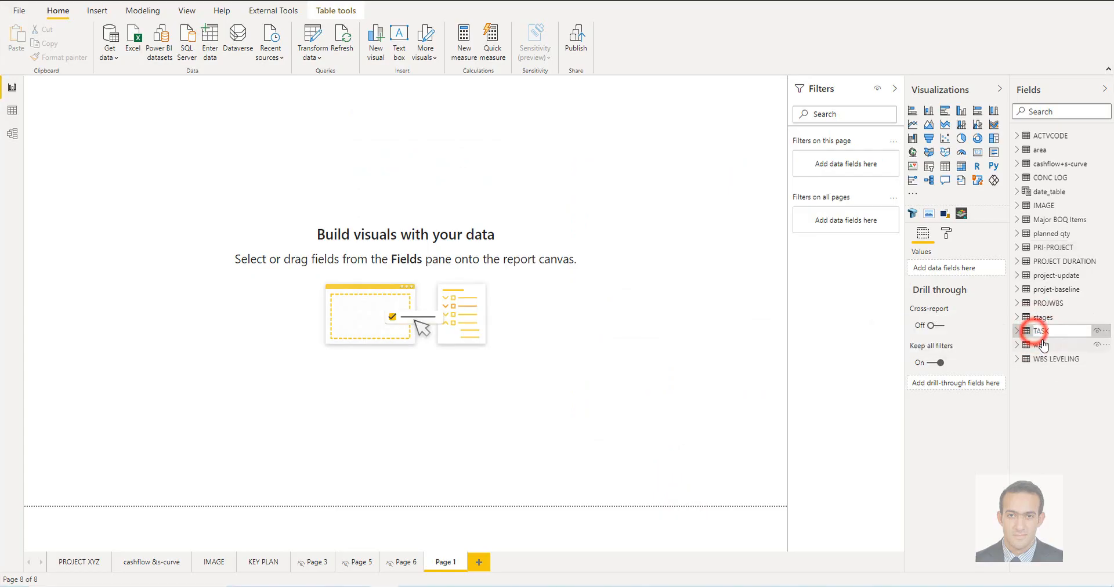
pyautogui.click(311, 54)
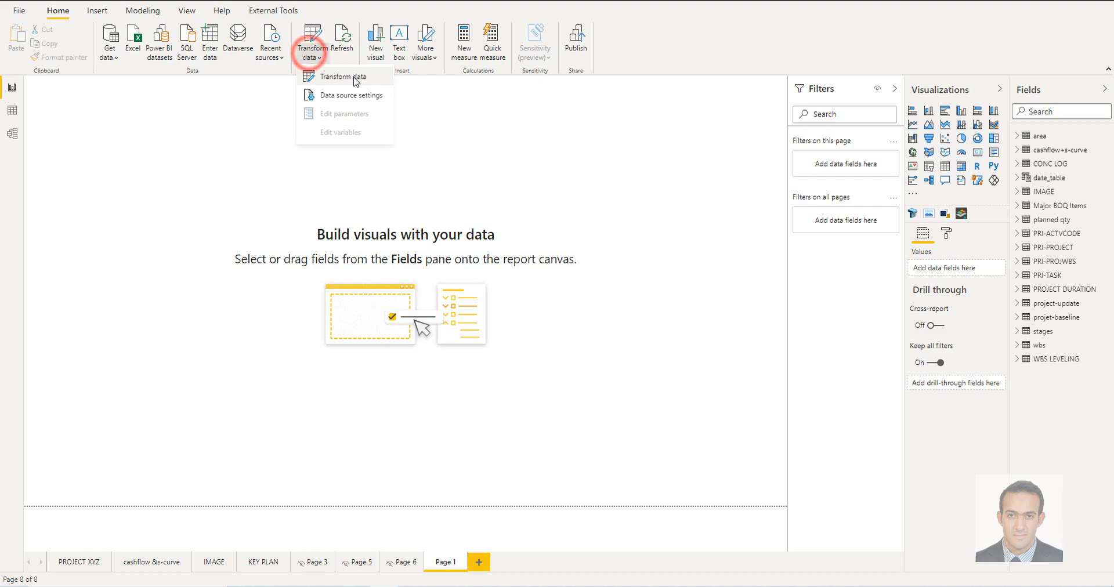
pyautogui.click(355, 77)
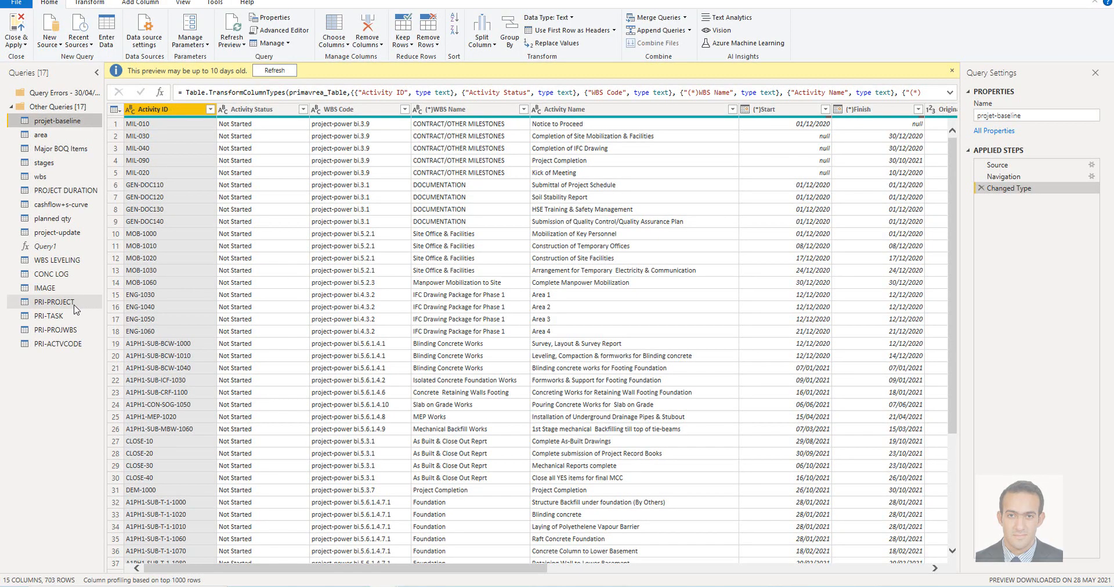
# Remove the ten adjacent columns from FY_START_MONTH_NUM through NAME_SEP_CHAR from the PRI-PROJECT query
pyautogui.click(56, 302)
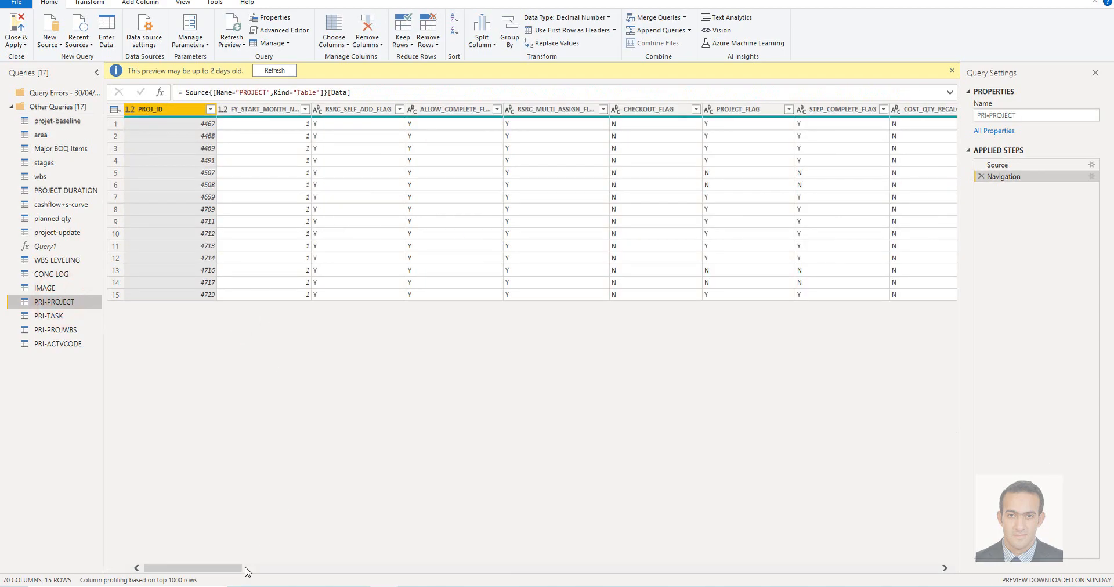
pyautogui.click(248, 572)
pyautogui.moveTo(313, 571); pyautogui.dragTo(105, 572)
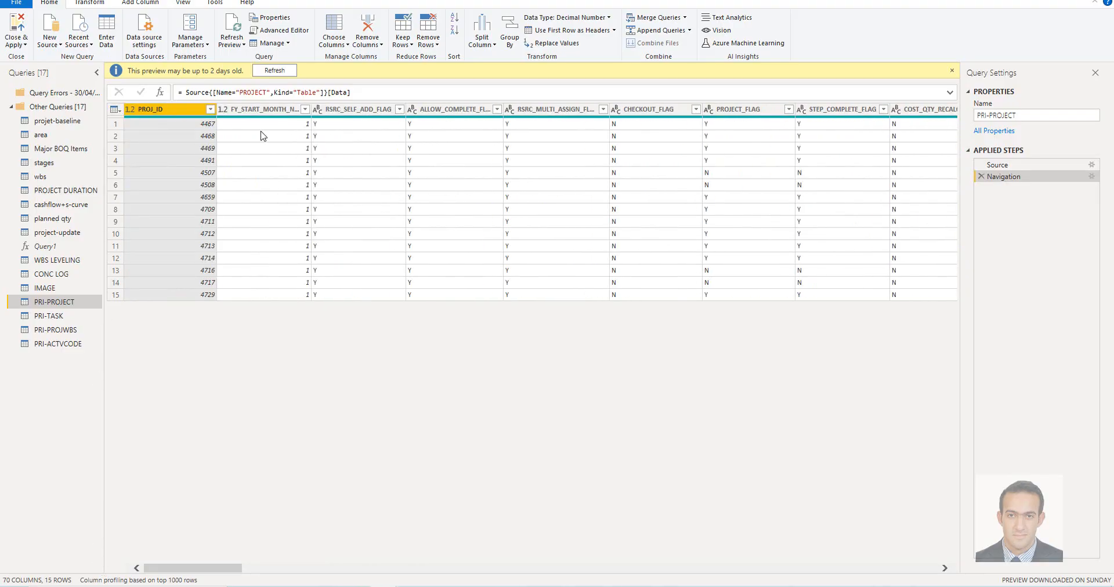
pyautogui.click(264, 110)
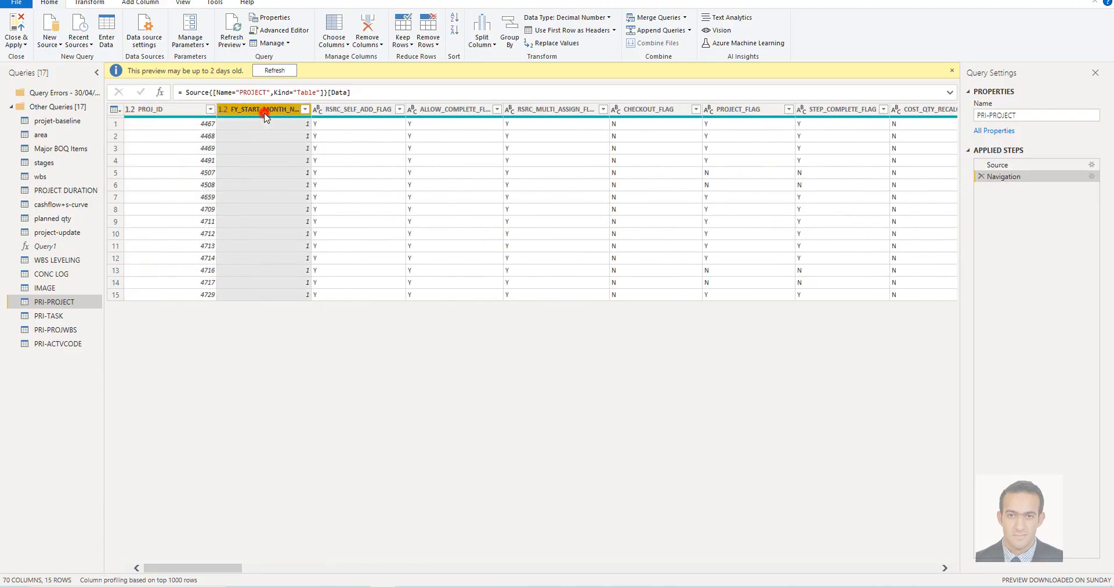
pyautogui.keyDown('ctrl'); pyautogui.click(356, 109); pyautogui.keyUp('ctrl')
pyautogui.keyDown('ctrl'); pyautogui.click(458, 110); pyautogui.keyUp('ctrl')
pyautogui.keyDown('ctrl'); pyautogui.click(540, 111); pyautogui.keyUp('ctrl')
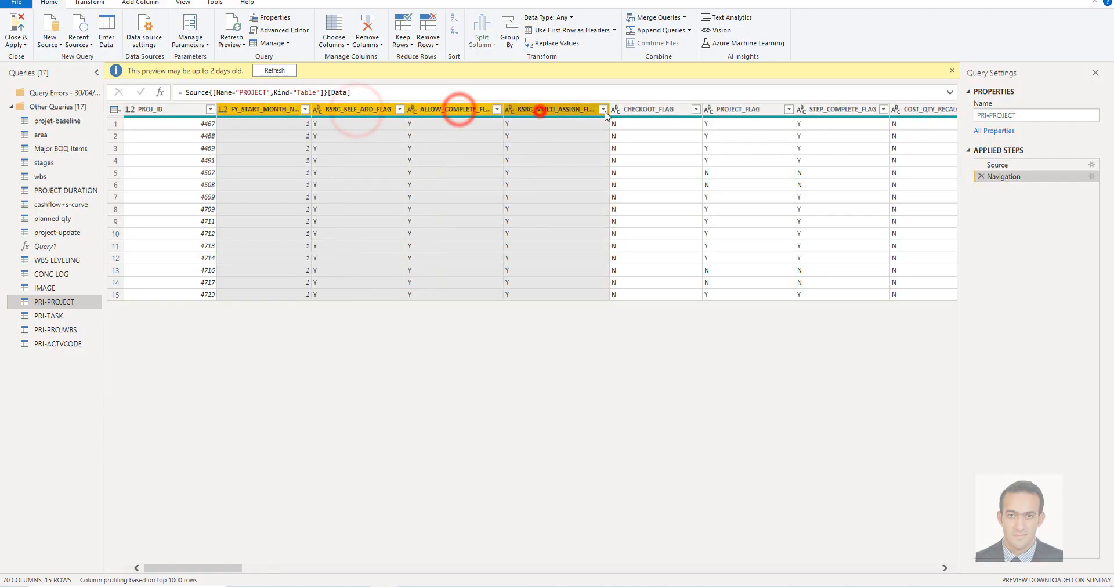
pyautogui.keyDown('ctrl'); pyautogui.click(640, 110); pyautogui.keyUp('ctrl')
pyautogui.keyDown('ctrl'); pyautogui.click(751, 110); pyautogui.keyUp('ctrl')
pyautogui.keyDown('ctrl'); pyautogui.click(838, 110); pyautogui.keyUp('ctrl')
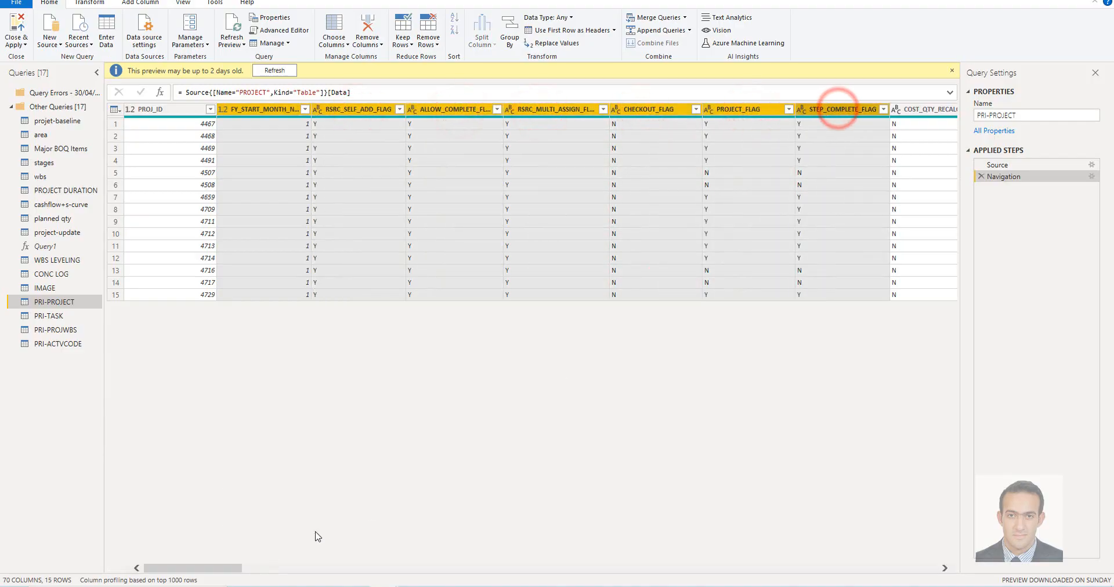
pyautogui.moveTo(226, 572); pyautogui.dragTo(303, 571)
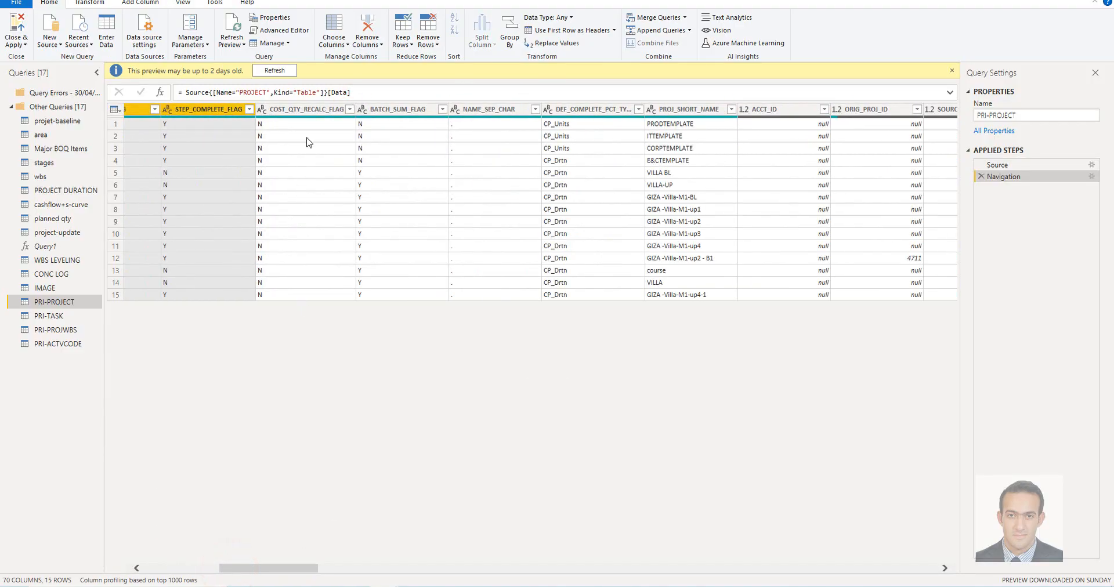
pyautogui.keyDown('ctrl'); pyautogui.click(318, 111); pyautogui.keyUp('ctrl')
pyautogui.keyDown('ctrl'); pyautogui.click(406, 109); pyautogui.keyUp('ctrl')
pyautogui.keyDown('ctrl'); pyautogui.click(491, 111); pyautogui.keyUp('ctrl')
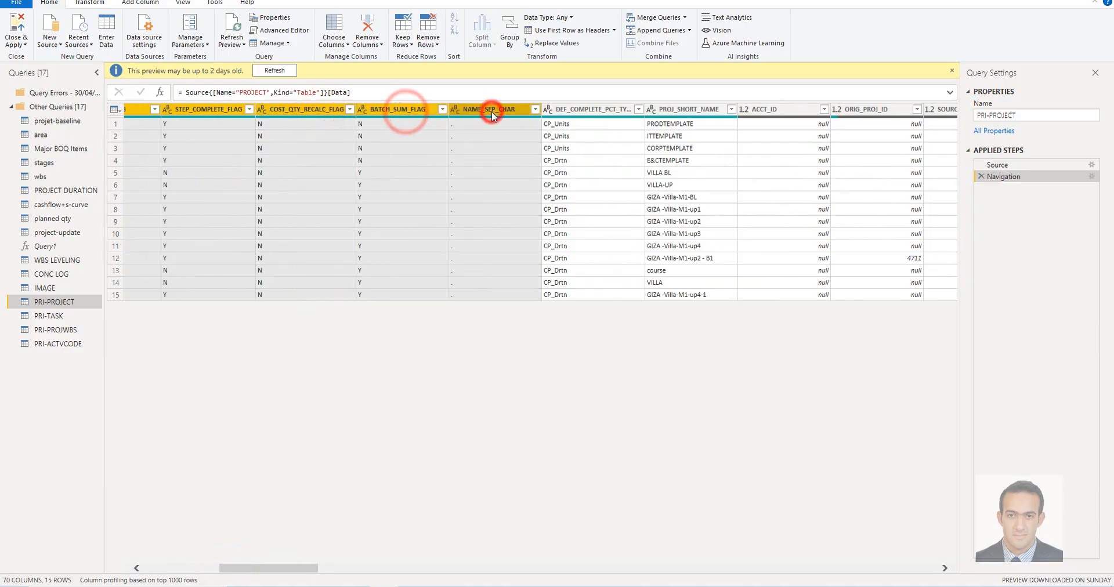
pyautogui.press('Delete')
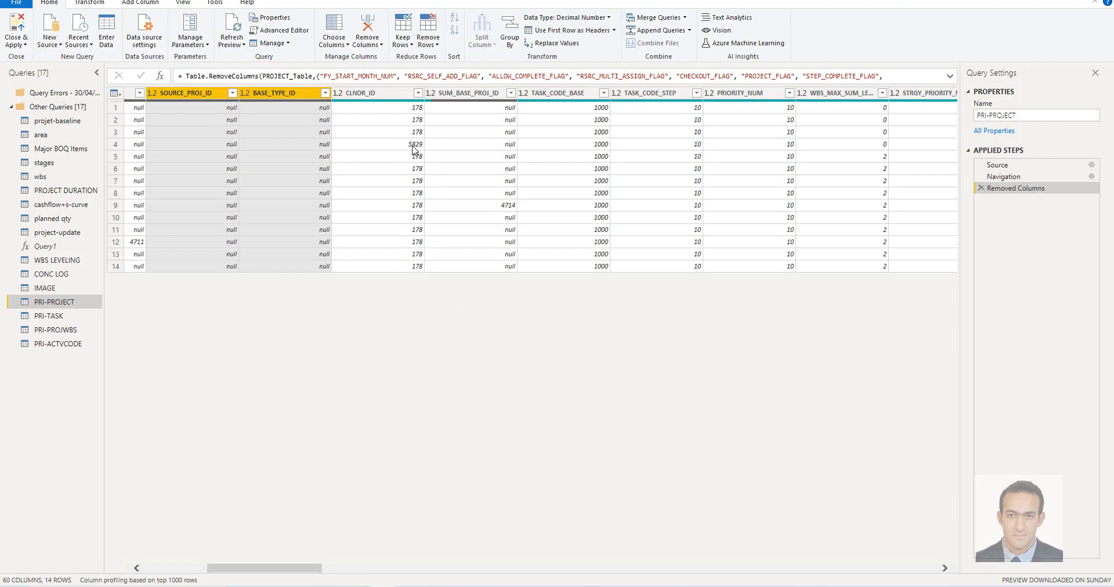
# Remove further unneeded columns including SOURCE_PROJ_ID and BASE_TYPE_ID from PRI-PROJECT, and look through the remaining columns
pyautogui.press('Delete')
pyautogui.moveTo(301, 564); pyautogui.dragTo(373, 558)
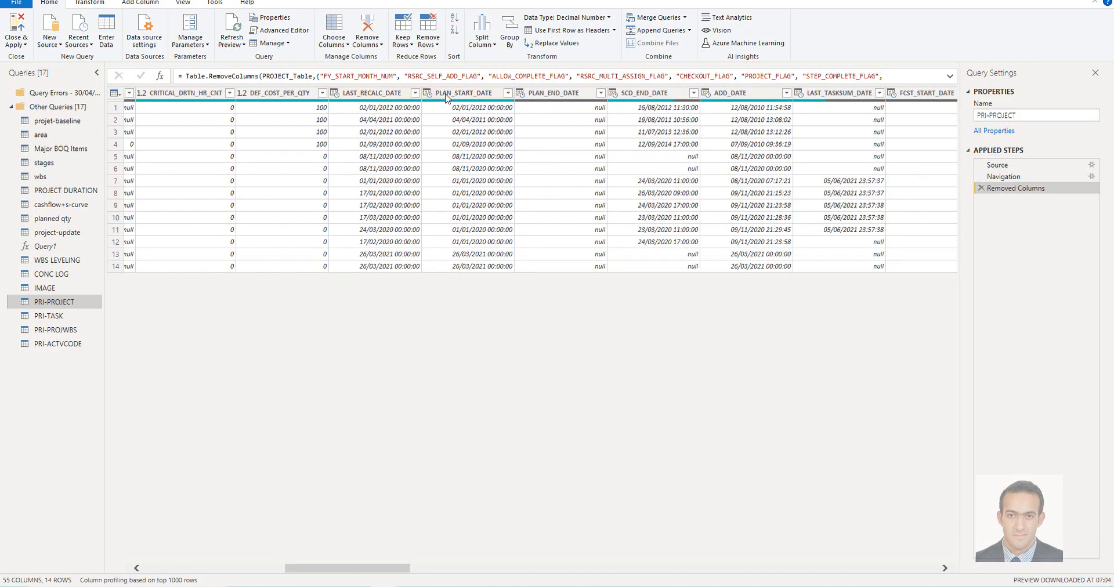
pyautogui.moveTo(381, 568); pyautogui.dragTo(779, 256)
pyautogui.moveTo(751, 568); pyautogui.dragTo(829, 571)
pyautogui.moveTo(608, 568); pyautogui.dragTo(554, 560)
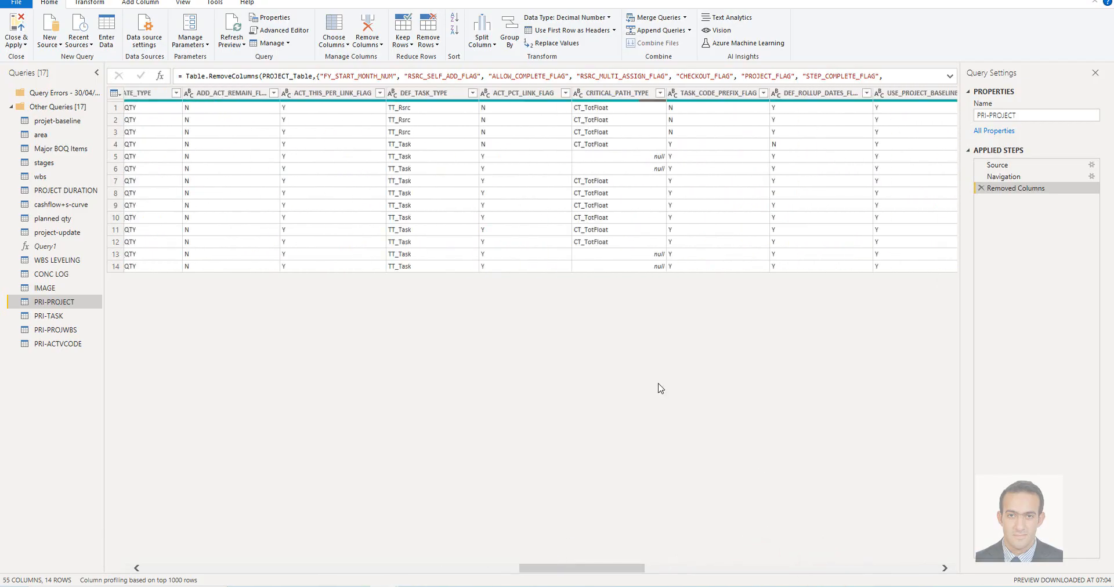
pyautogui.click(589, 570)
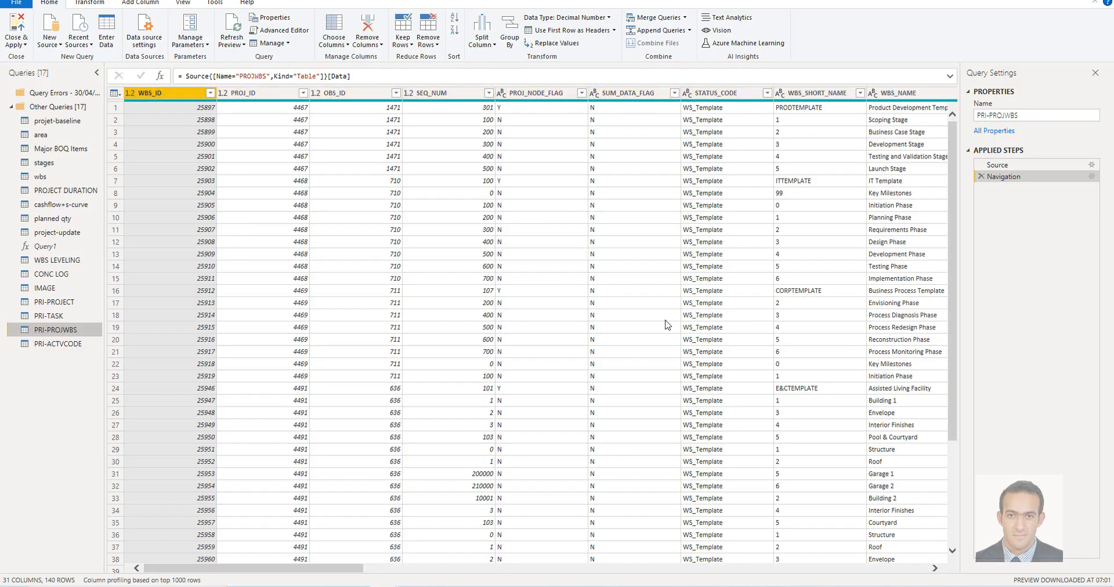
# Look through the PRI-PROJWBS columns and the PRI-ACTVCODE rows, and delete the PRI-ACTVCODE query
pyautogui.moveTo(348, 574); pyautogui.dragTo(497, 566)
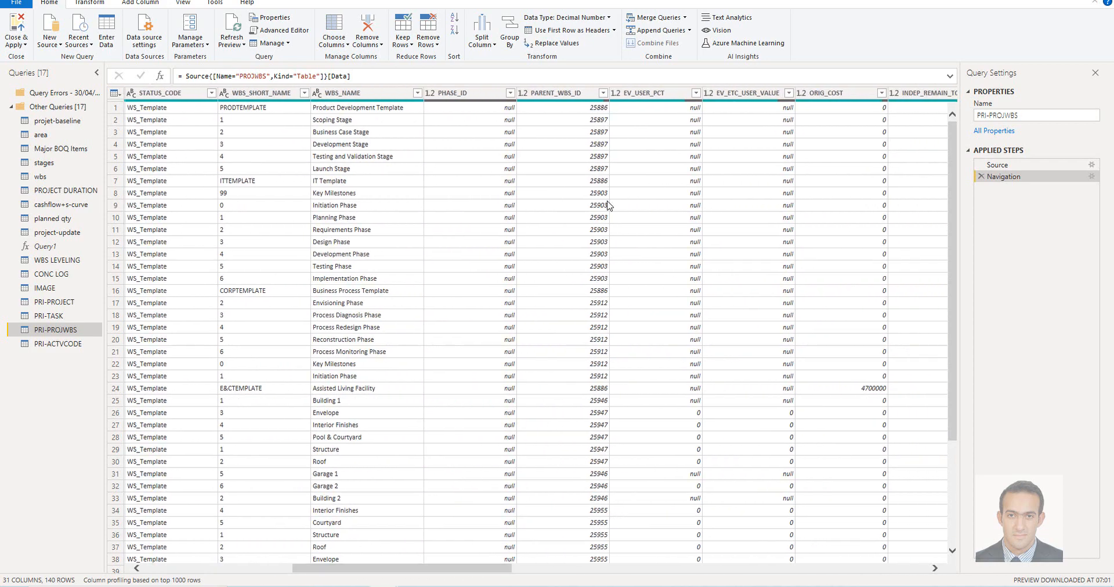
pyautogui.moveTo(756, 108); pyautogui.dragTo(886, 181)
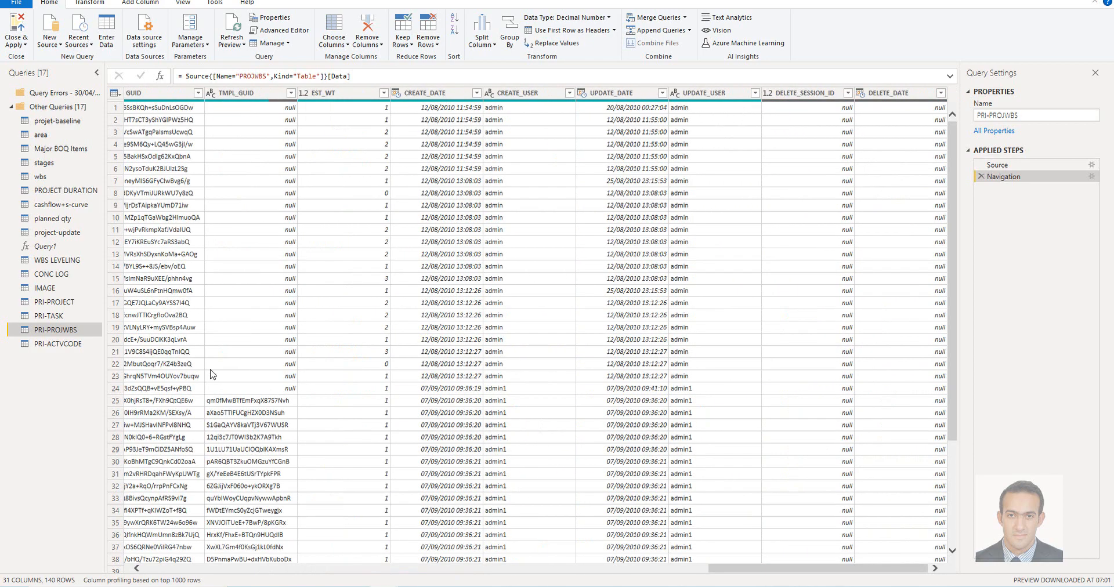
pyautogui.click(67, 344)
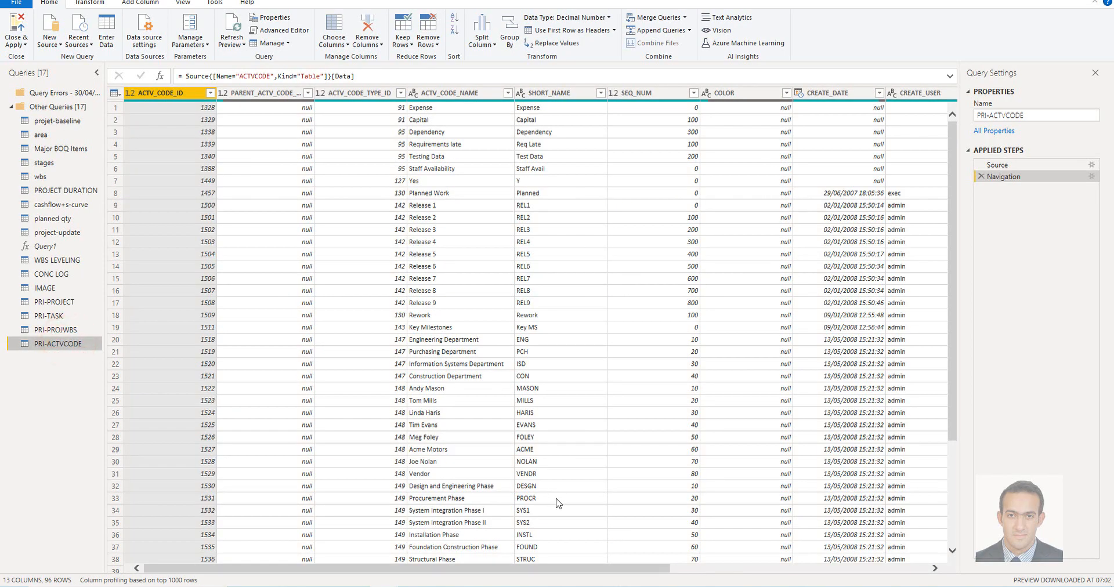
pyautogui.scroll(-15, 525, 498)
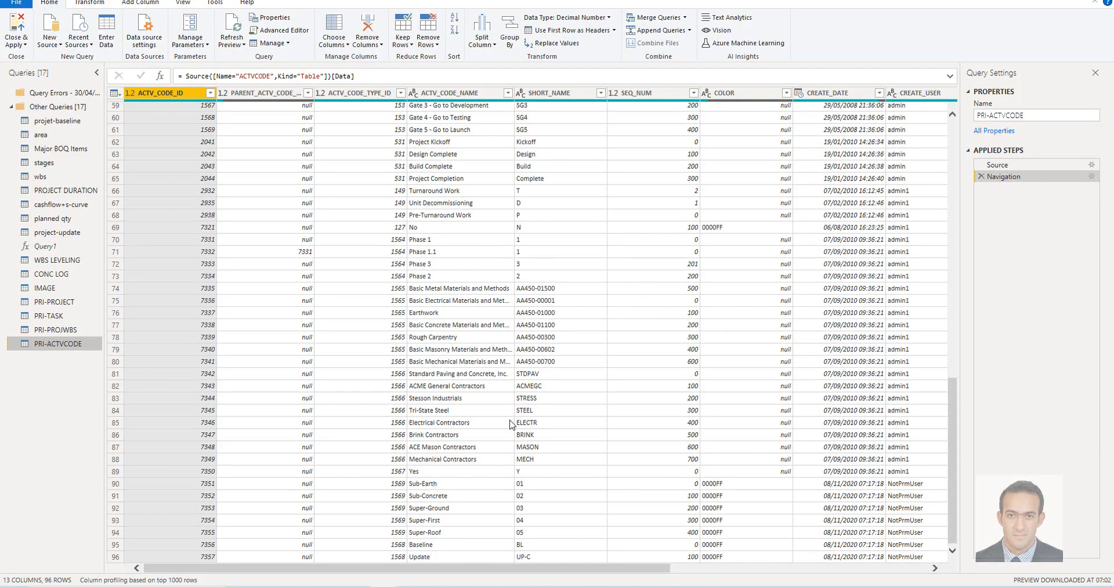
pyautogui.scroll(15, 510, 425)
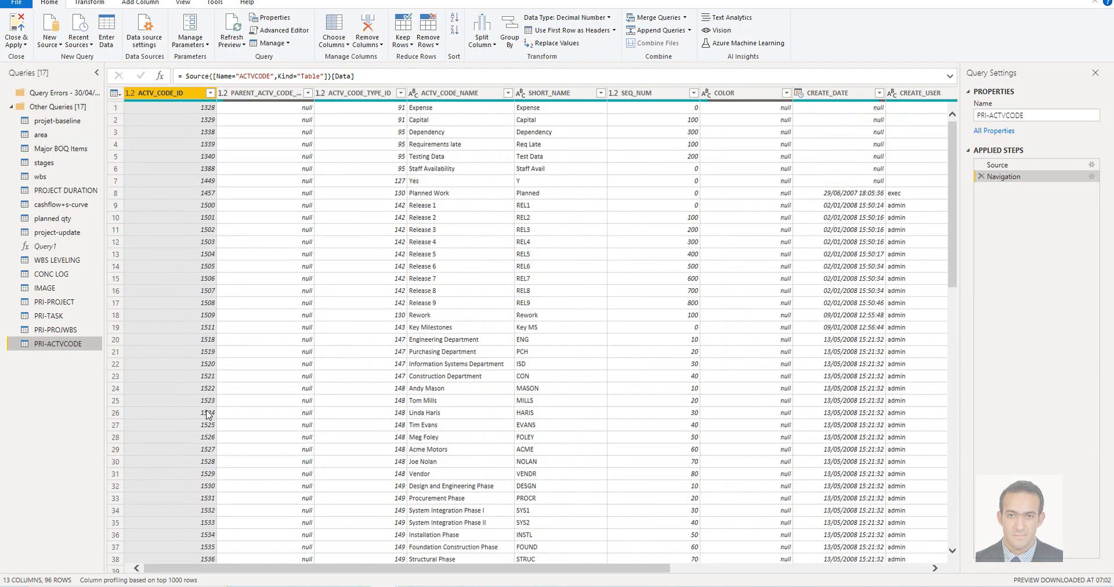
pyautogui.rightClick(61, 349)
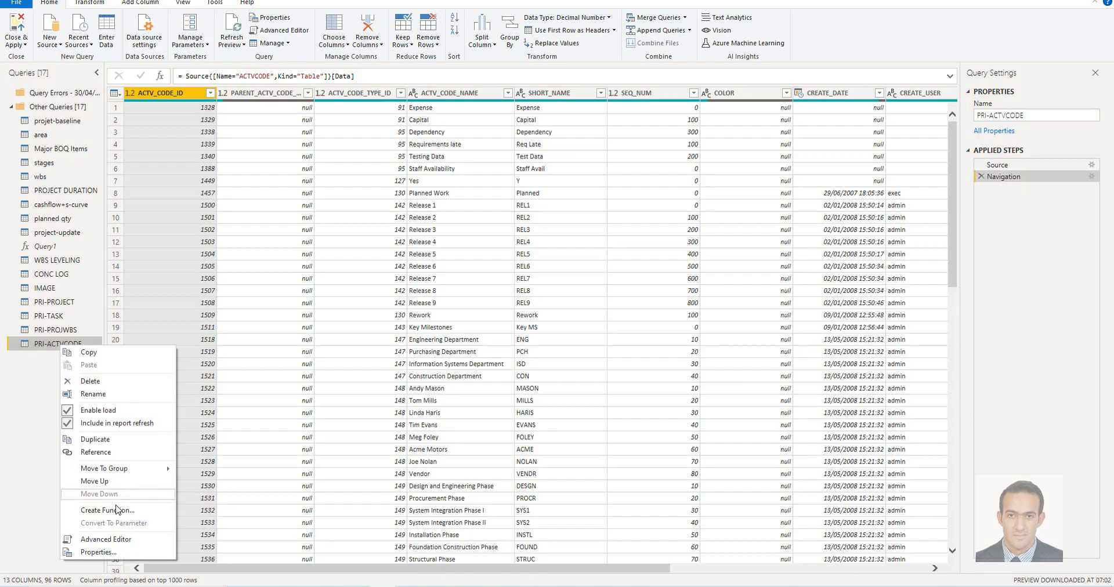
pyautogui.click(116, 383)
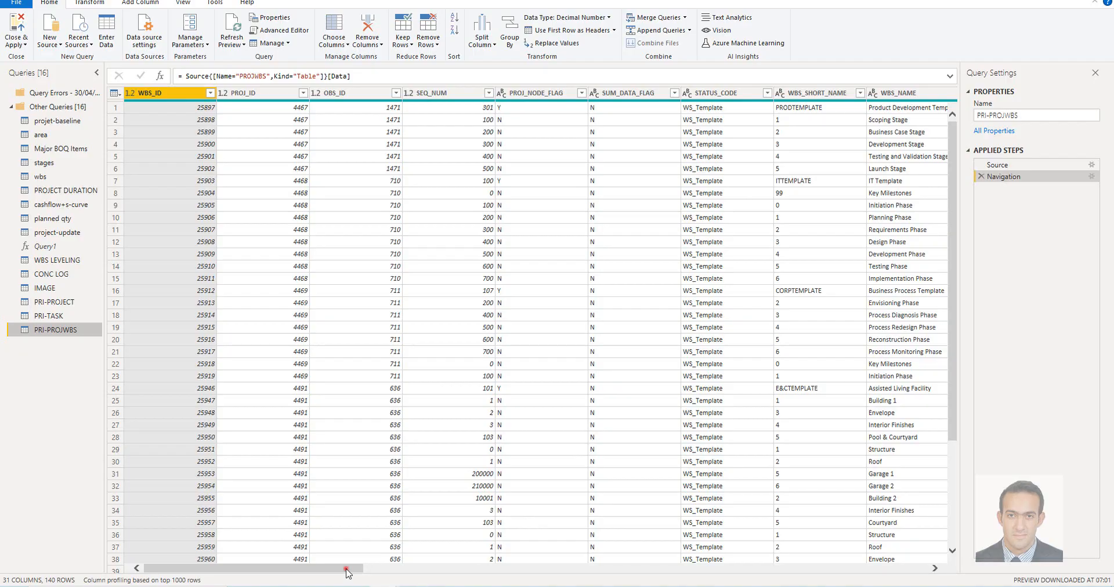
# Copy the name of the PARENT_WBS_ID column in the PRI-PROJWBS query without renaming it
pyautogui.moveTo(347, 569); pyautogui.dragTo(459, 570)
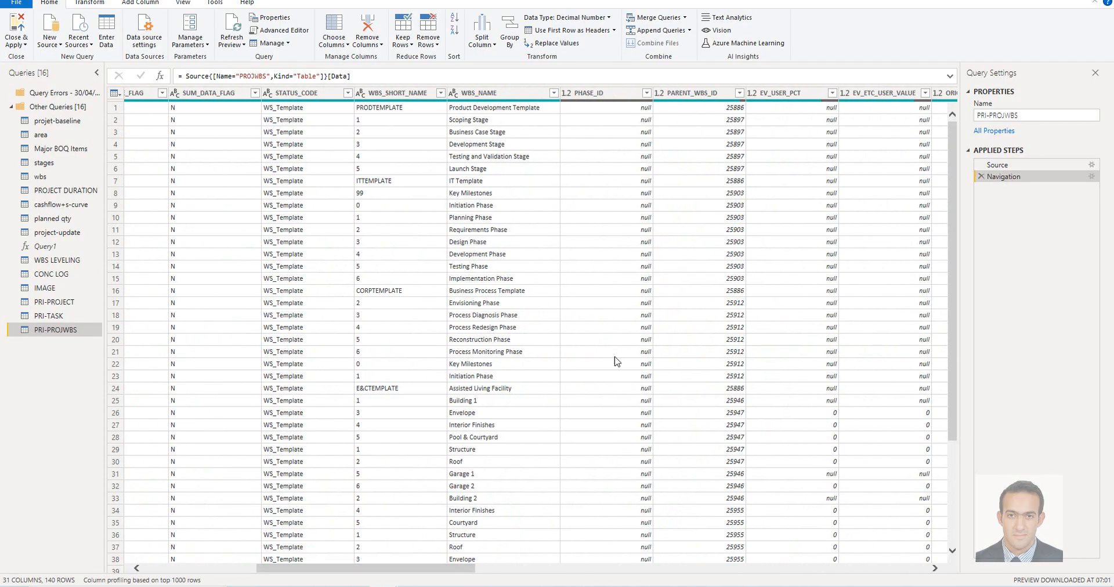
pyautogui.click(712, 98)
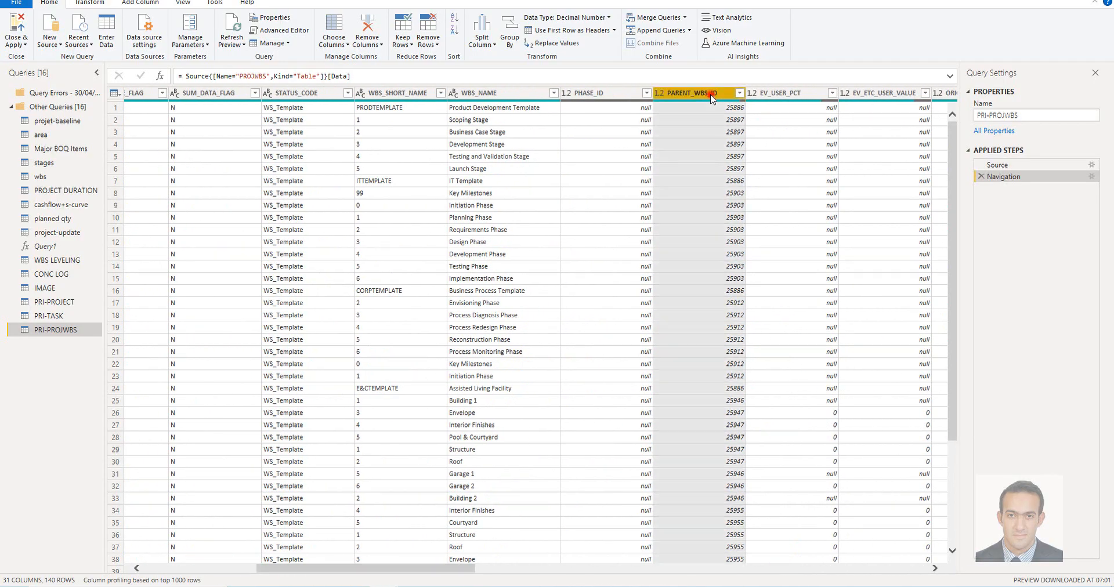
pyautogui.doubleClick(719, 94)
pyautogui.hotkey('ctrl', 'c')
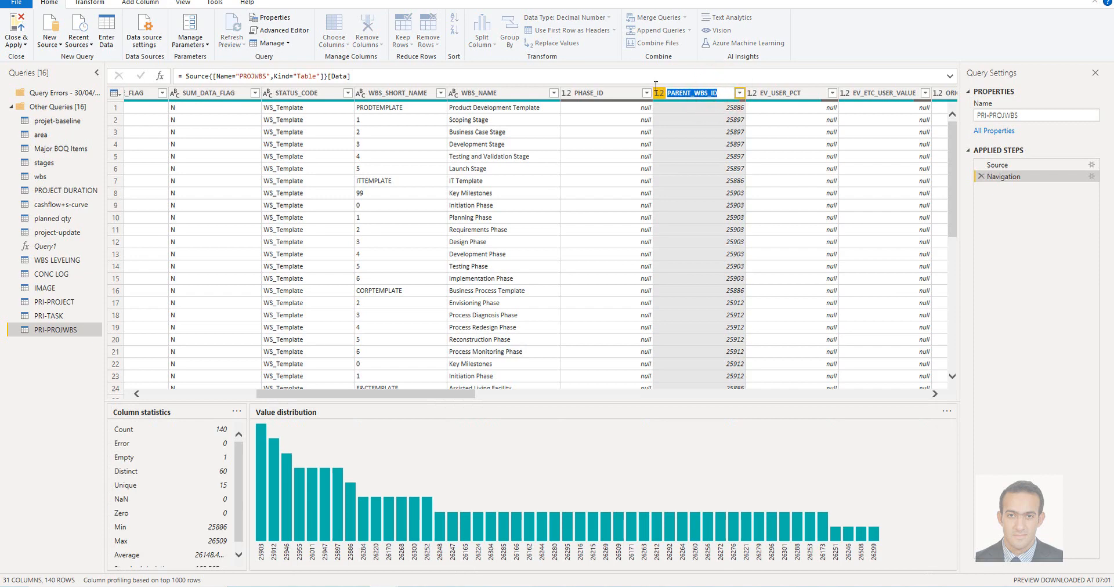
pyautogui.click(55, 385)
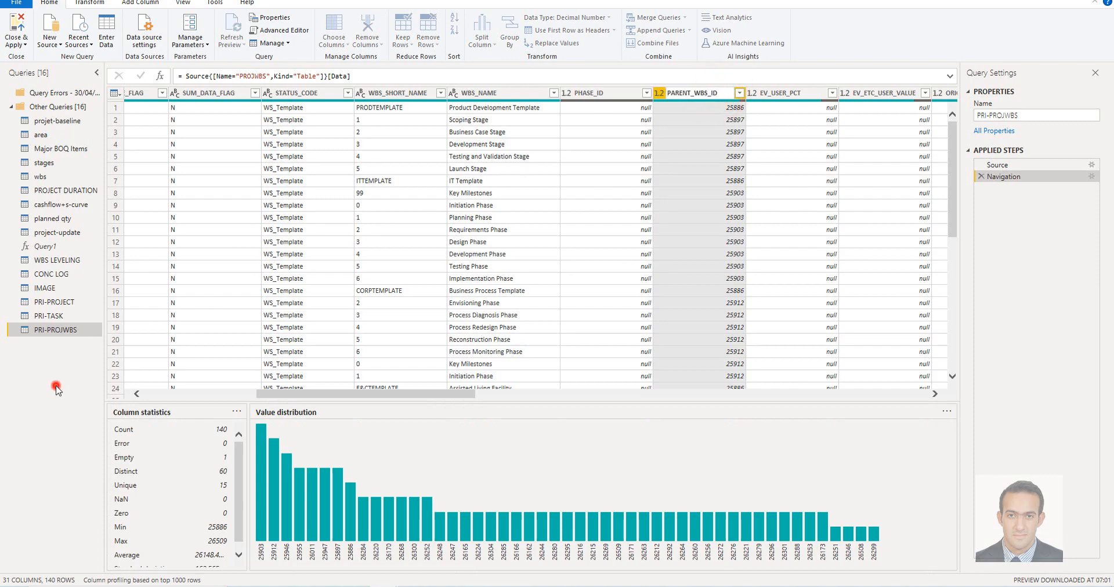
# Set the Query1 function's ParChTable to PRI-PROJWBS, ParentKey to PARENT_WBS_ID and ChildKey to WBS_ID
pyautogui.click(51, 247)
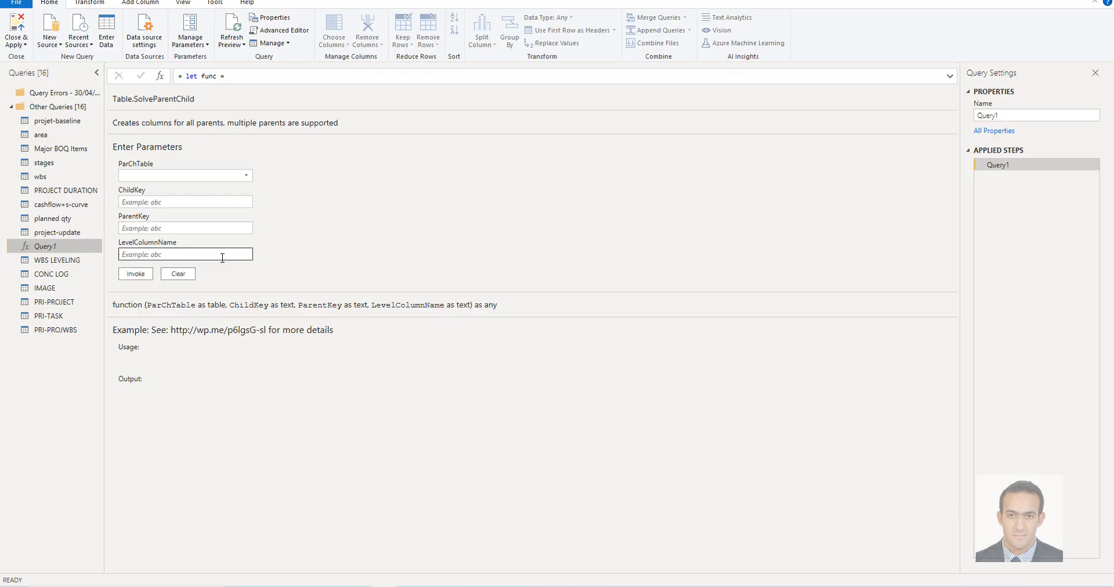
pyautogui.click(156, 178)
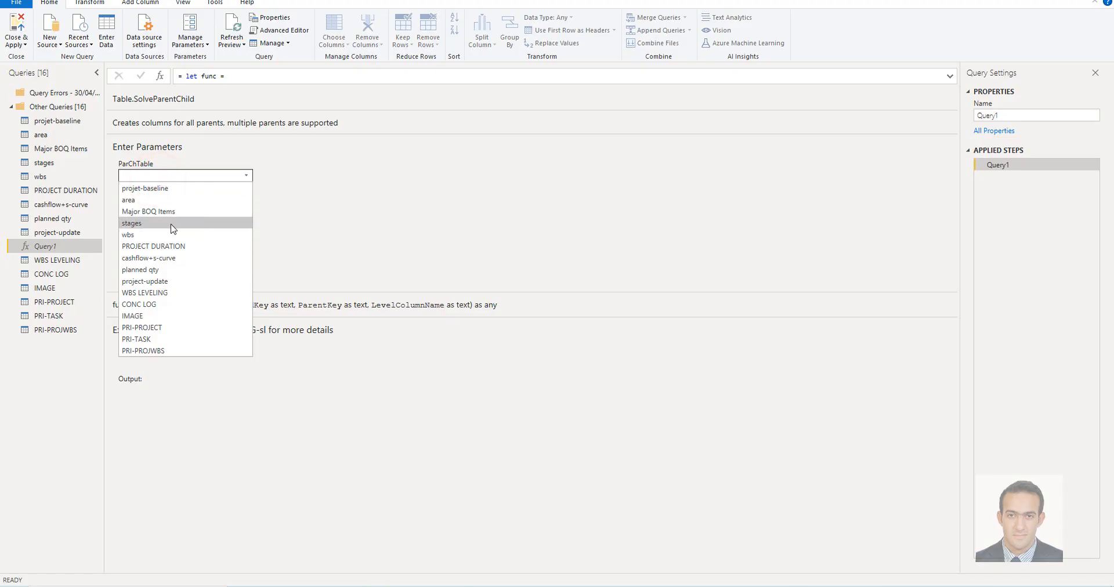
pyautogui.click(156, 351)
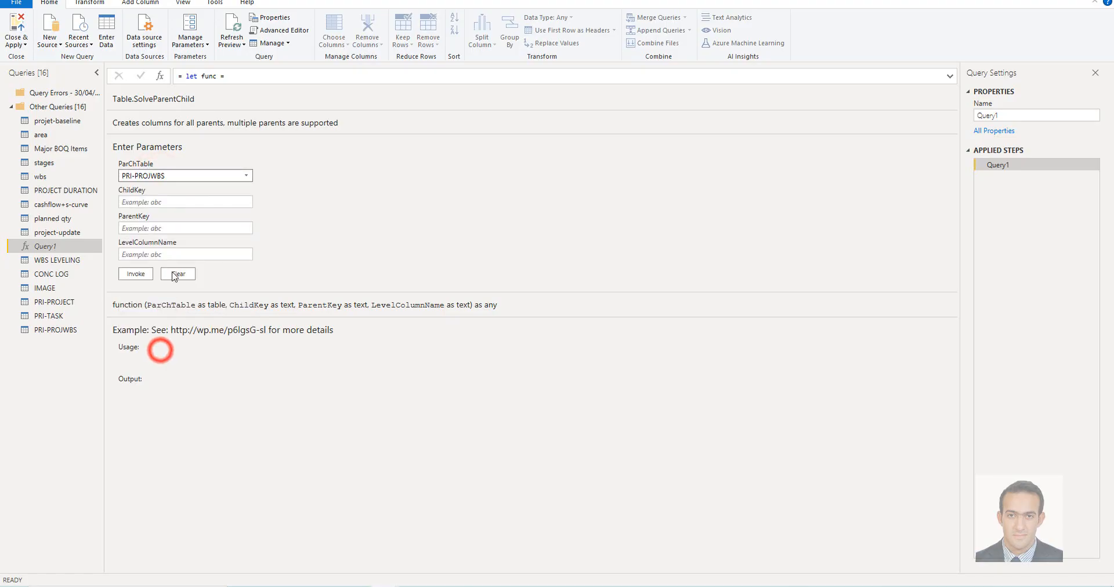
pyautogui.click(167, 208)
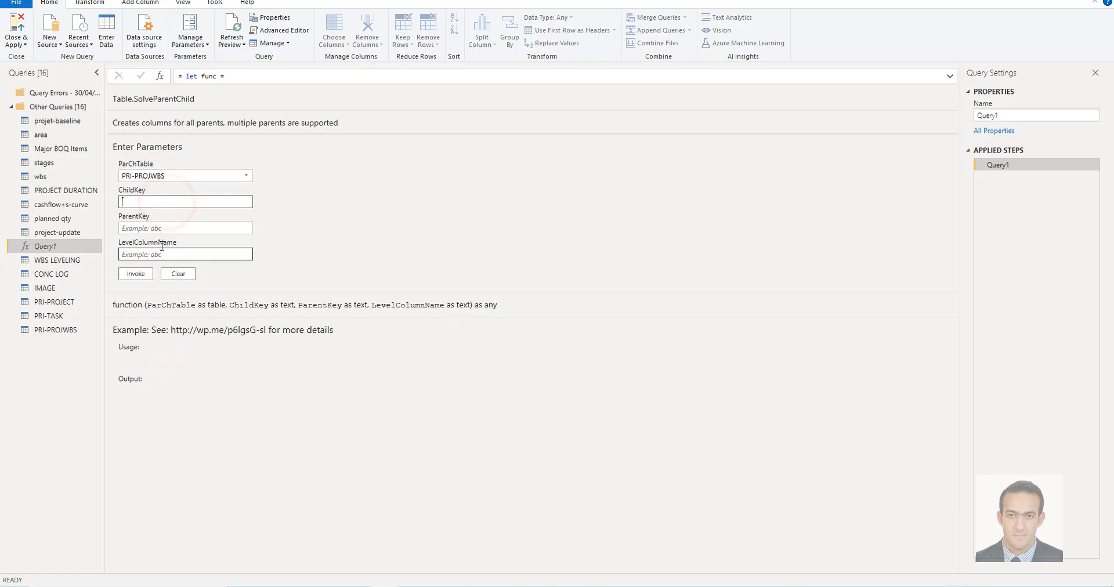
pyautogui.click(165, 229)
pyautogui.write('PARENT_WBS_ID')
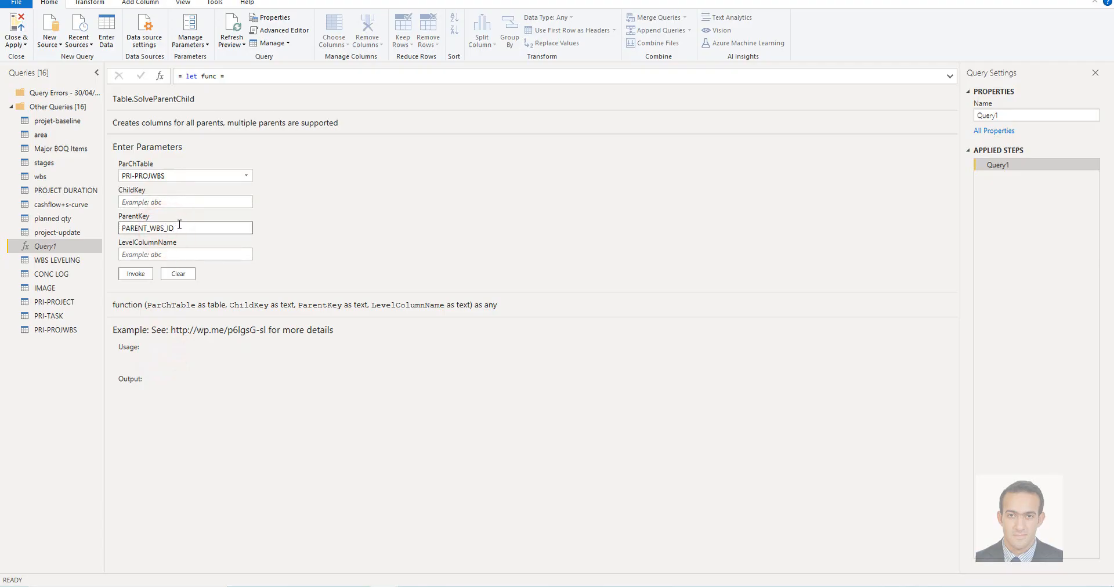
pyautogui.click(167, 203)
pyautogui.hotkey('ctrl', 'v')
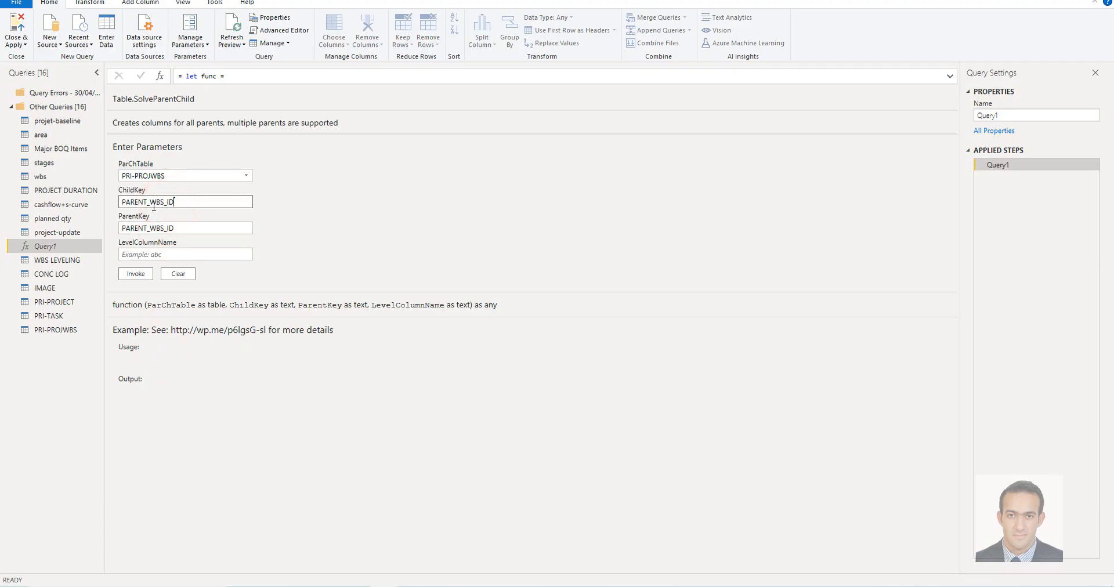
pyautogui.moveTo(151, 202); pyautogui.dragTo(120, 202)
pyautogui.press('BackSpace')
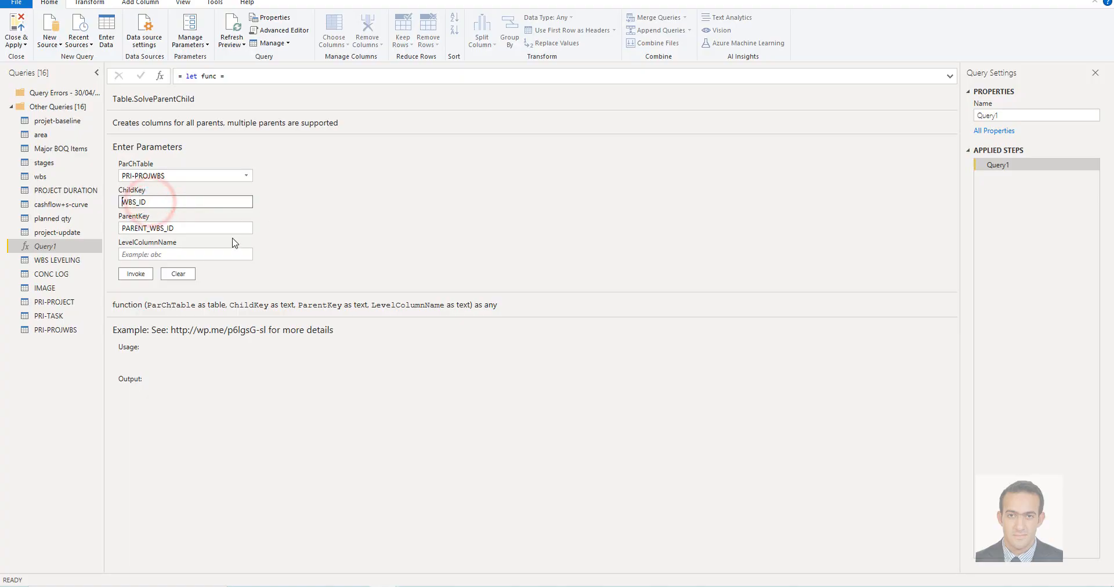
# Set the function's LevelColumnName to WBS_NAME and invoke the function
pyautogui.click(189, 254)
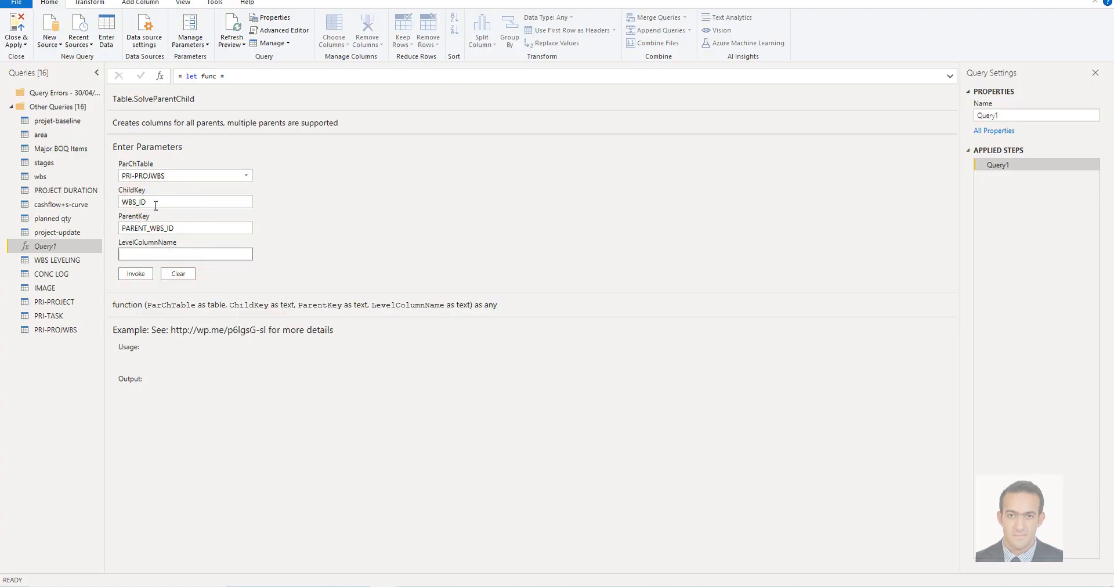
pyautogui.moveTo(152, 202); pyautogui.dragTo(114, 207)
pyautogui.hotkey('ctrl', 'c')
pyautogui.click(154, 254)
pyautogui.hotkey('ctrl', 'v')
pyautogui.moveTo(148, 255); pyautogui.dragTo(140, 254)
pyautogui.write('NAME')
pyautogui.click(138, 275)
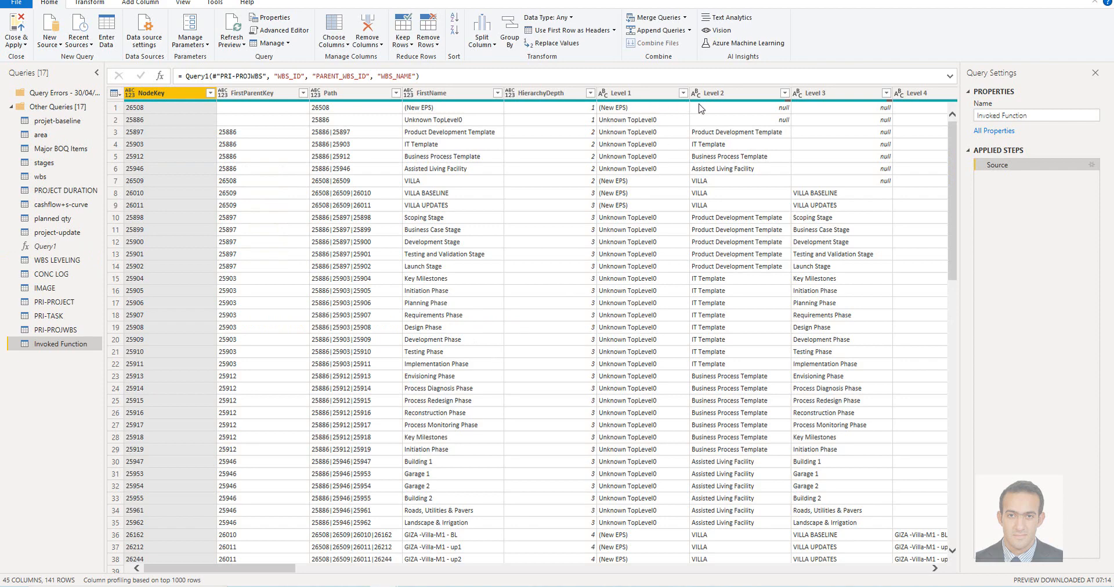
# Rename the invoked function's result query as PRI-WBS LEVELING
pyautogui.doubleClick(38, 346)
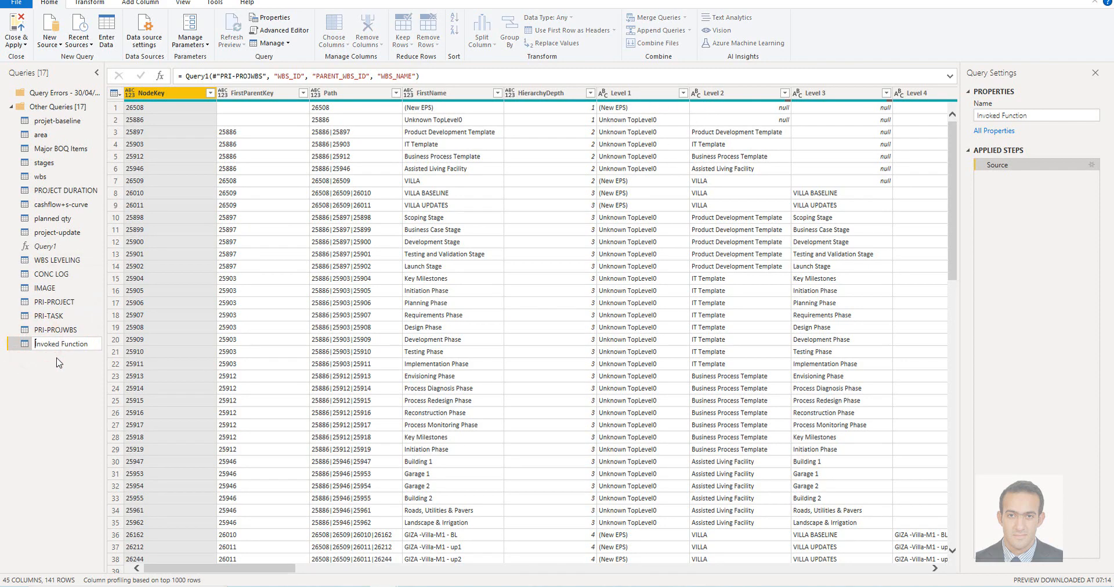
pyautogui.write('PRI-WBS LEVELING')
pyautogui.press('Return')
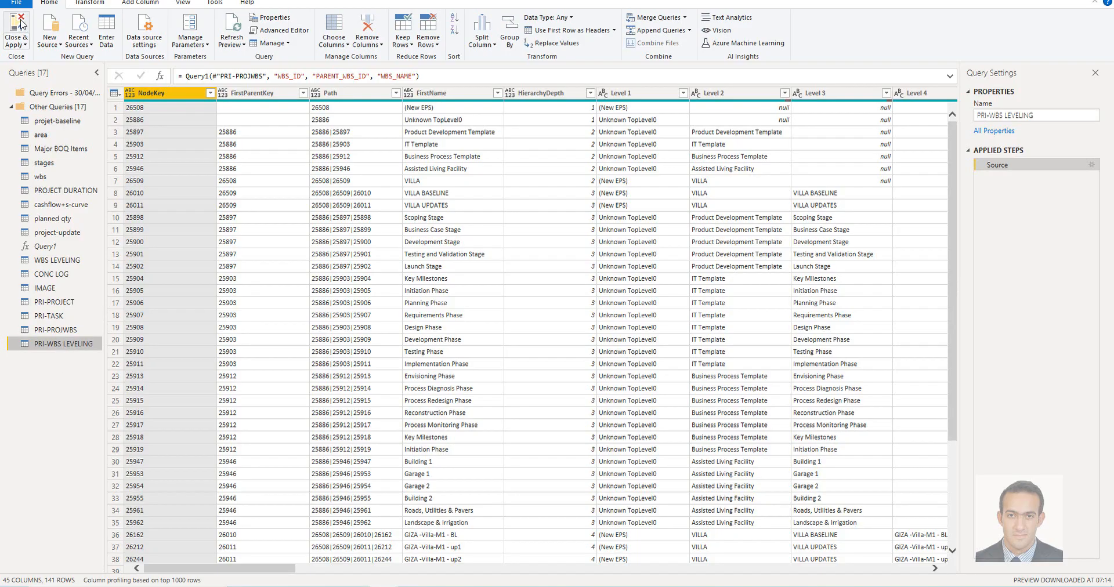
# Apply the query changes and, in the model diagram, move the PRI-TASK table to below and between PRI-PROJECT and PRI-PROJWBS
pyautogui.click(18, 26)
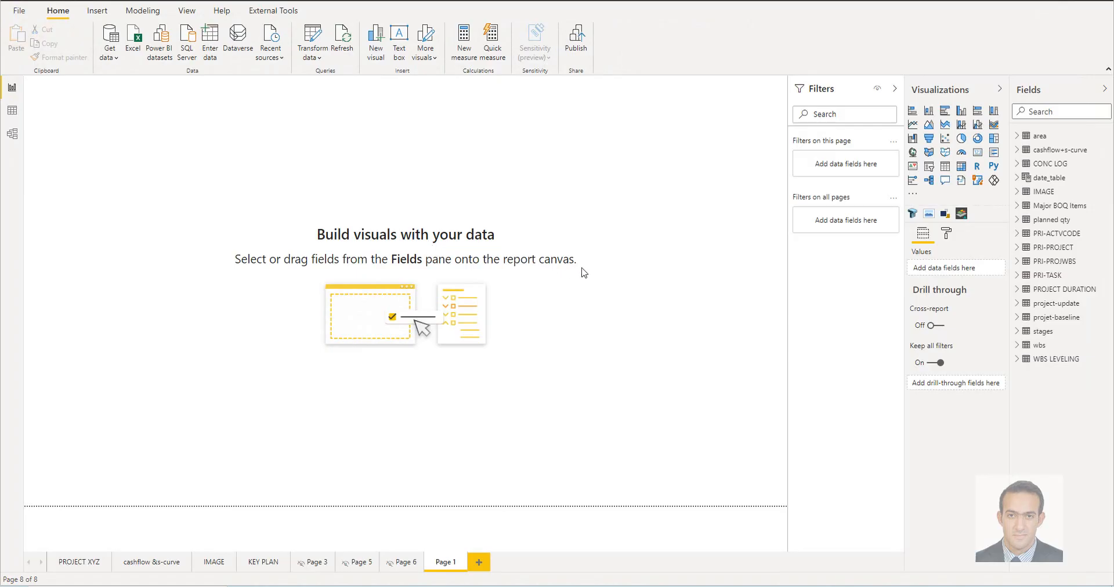
pyautogui.click(12, 135)
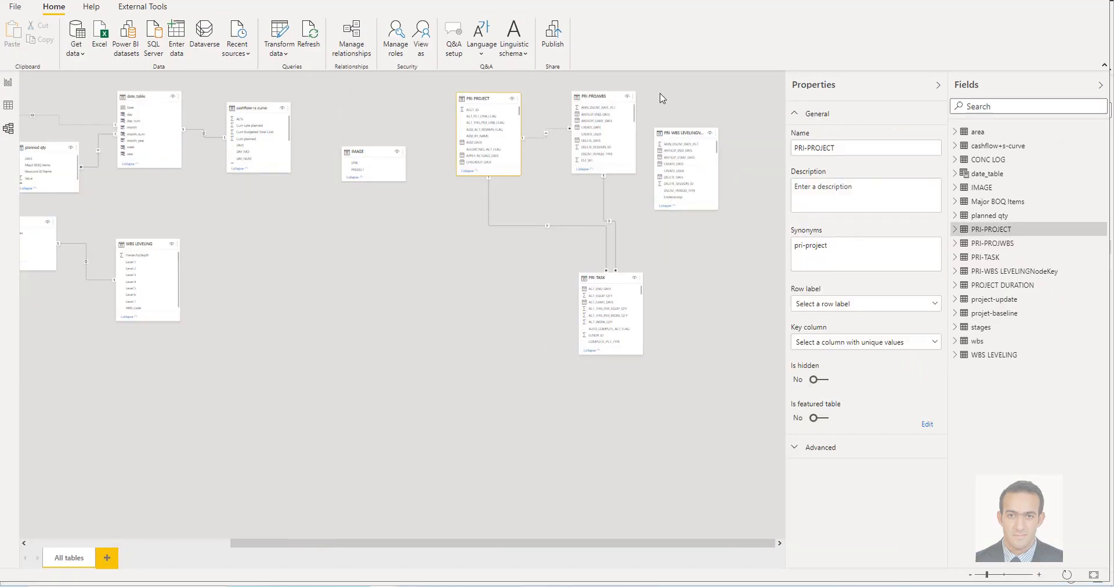
pyautogui.scroll(2, 663, 99)
pyautogui.moveTo(653, 542); pyautogui.dragTo(688, 519)
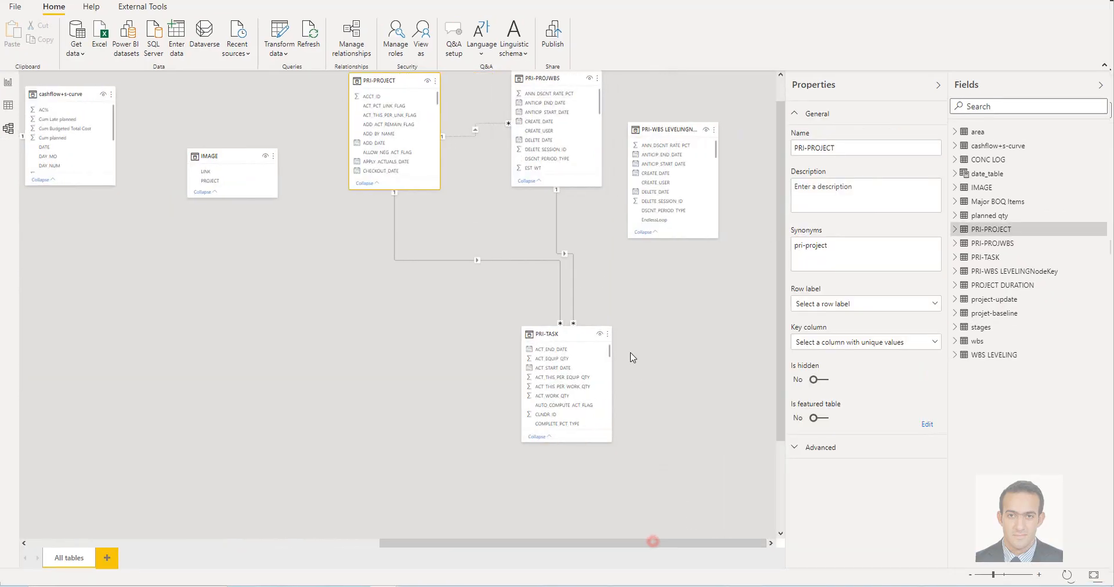
pyautogui.scroll(1, 632, 357)
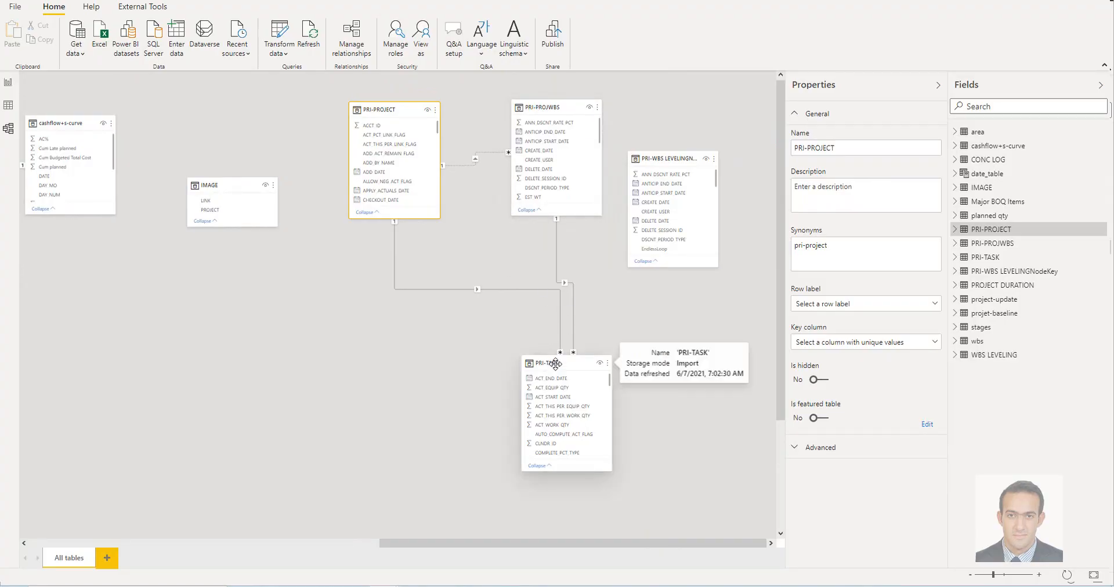
pyautogui.moveTo(555, 363); pyautogui.dragTo(486, 332)
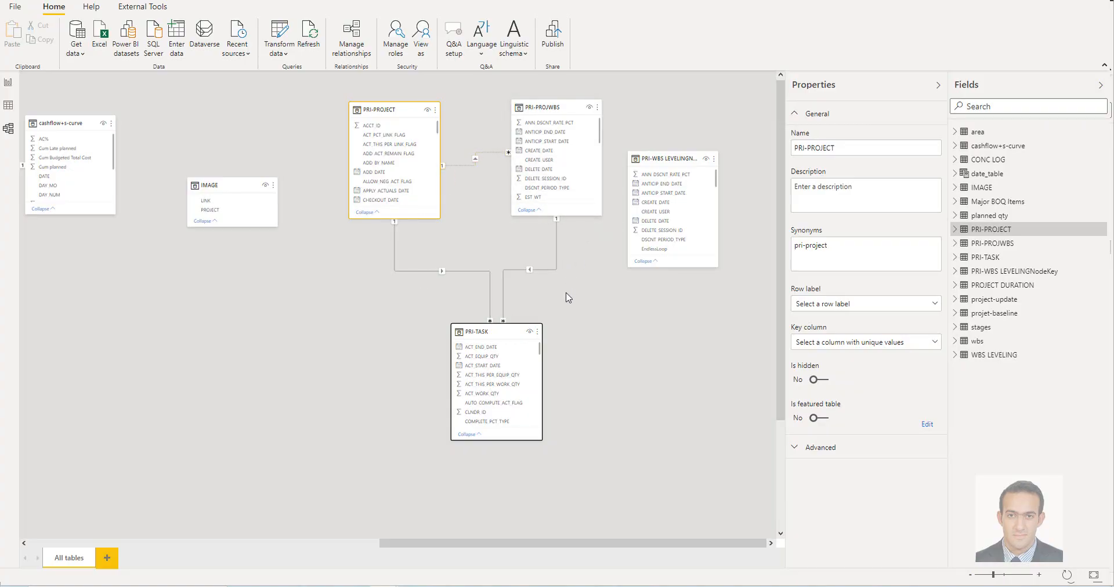
# Delete the relationship between PRI-PROJECT and PRI-TASK
pyautogui.rightClick(463, 278)
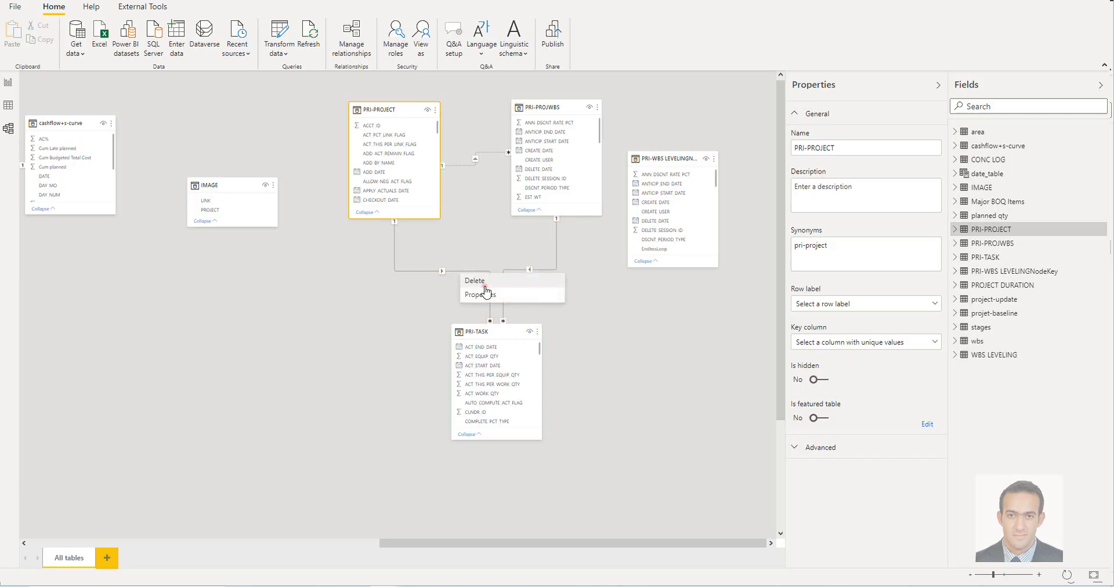
pyautogui.click(476, 281)
pyautogui.click(614, 301)
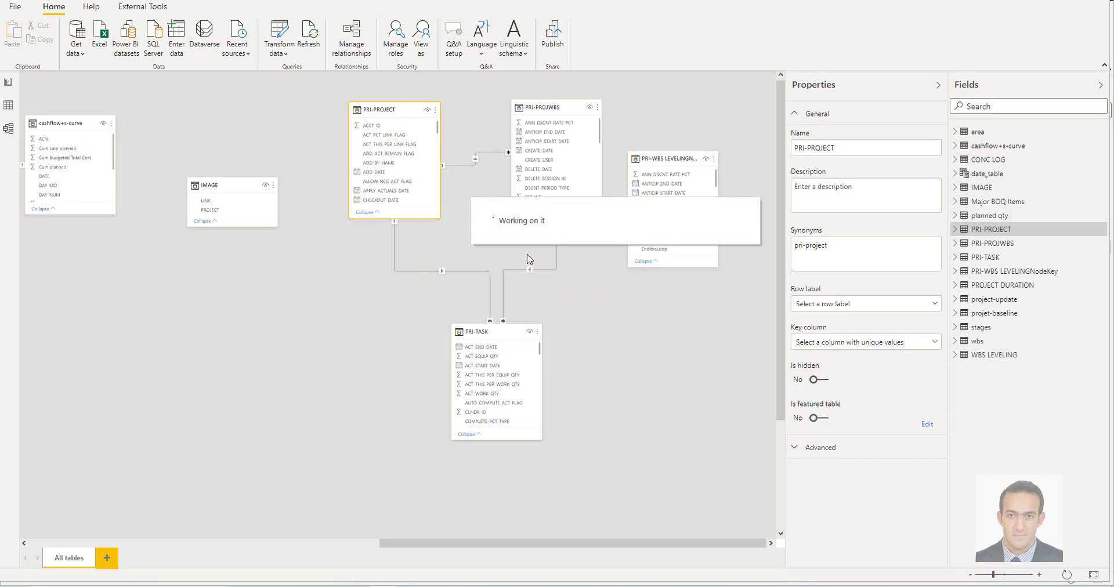
# Set the cross filter direction of the PRI-TASK to PRI-PROJWBS relationship to Both
pyautogui.rightClick(549, 270)
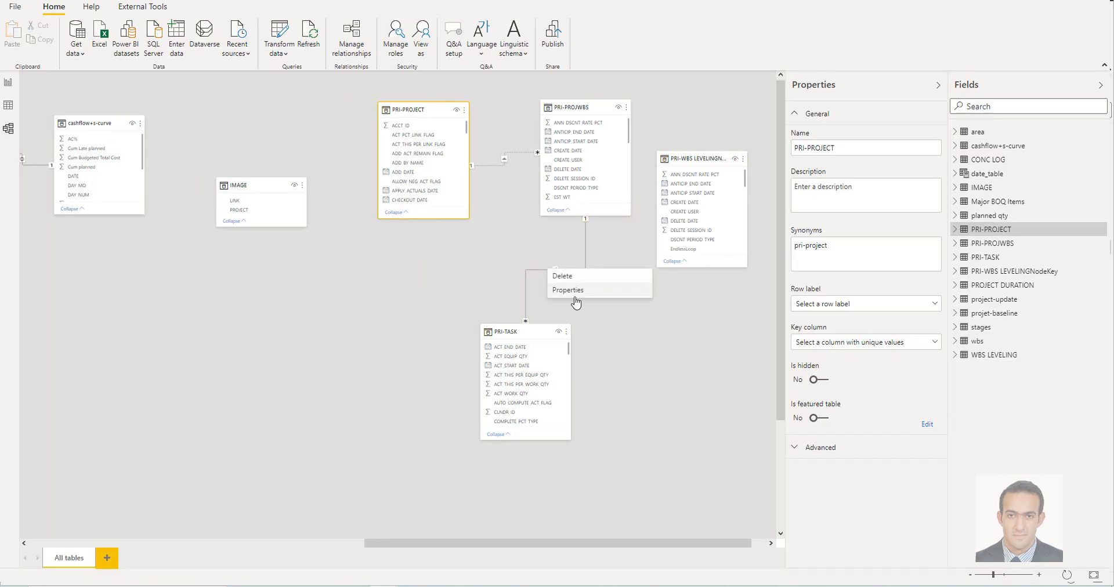
pyautogui.click(578, 293)
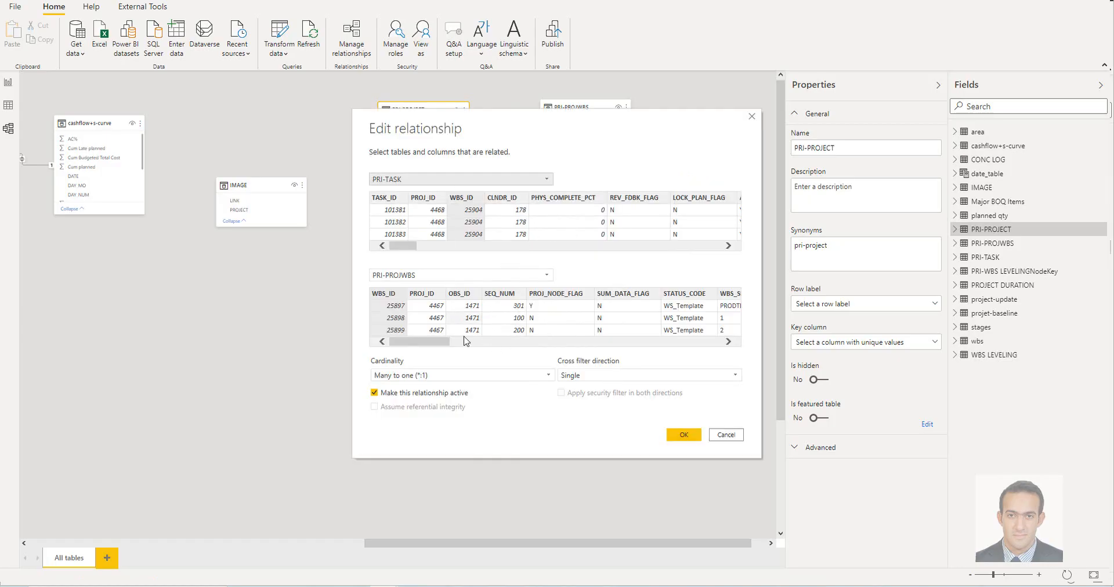
pyautogui.click(617, 378)
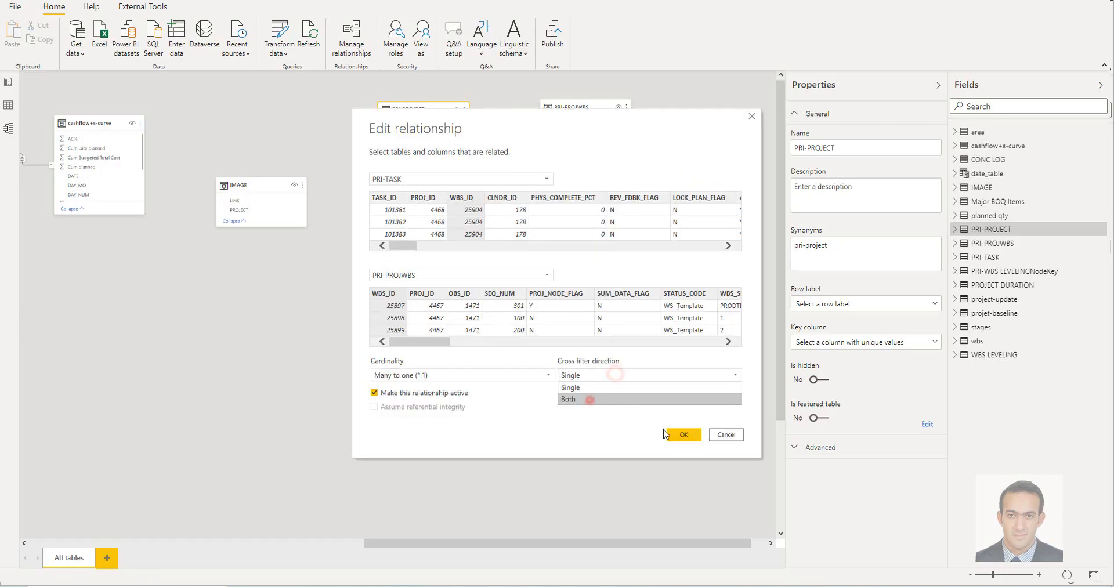
pyautogui.click(590, 401)
pyautogui.click(684, 434)
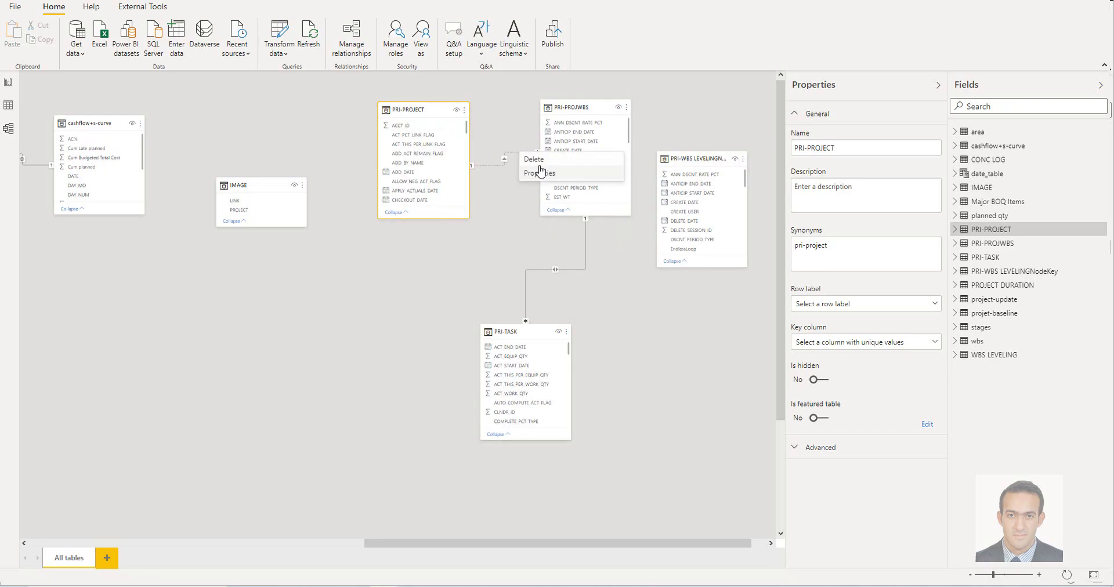
# Make the PRI-PROJWBS to PRI-PROJECT relationship active and set its cross filter direction to Both
pyautogui.click(544, 169)
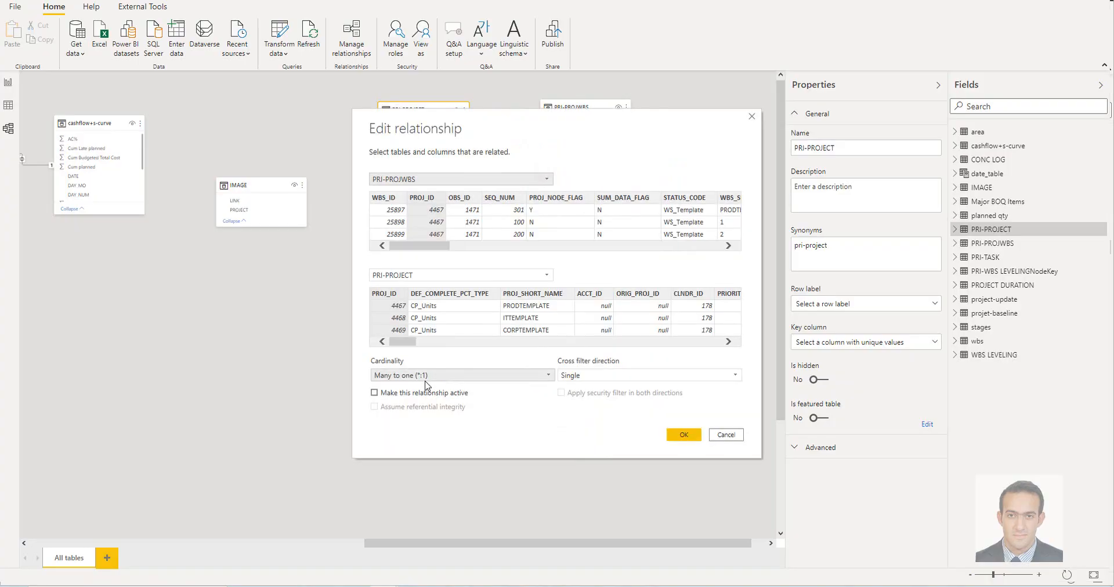
pyautogui.click(374, 393)
pyautogui.click(626, 377)
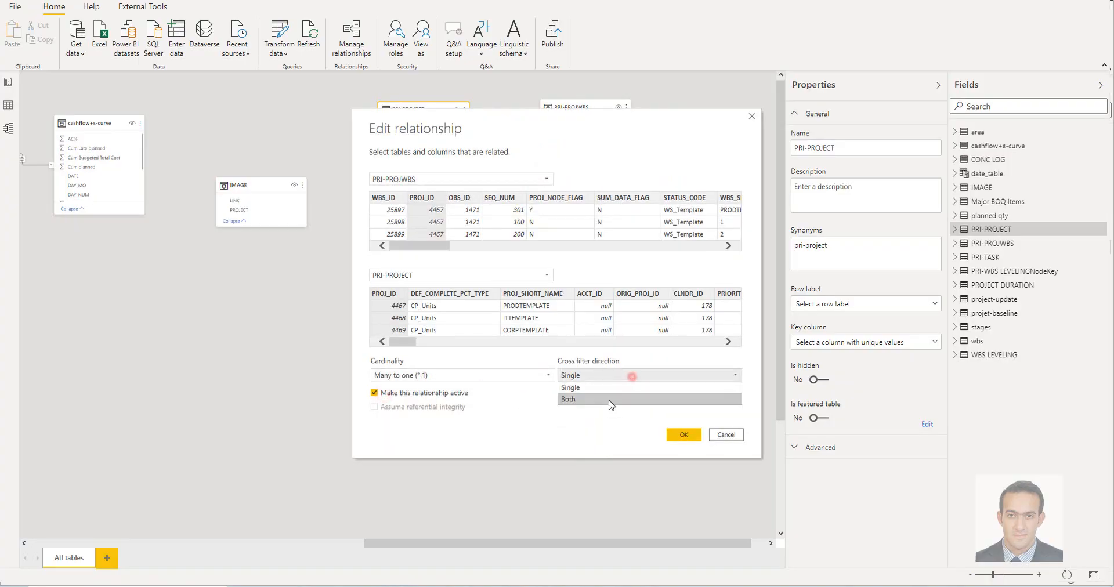
pyautogui.click(606, 399)
pyautogui.click(685, 436)
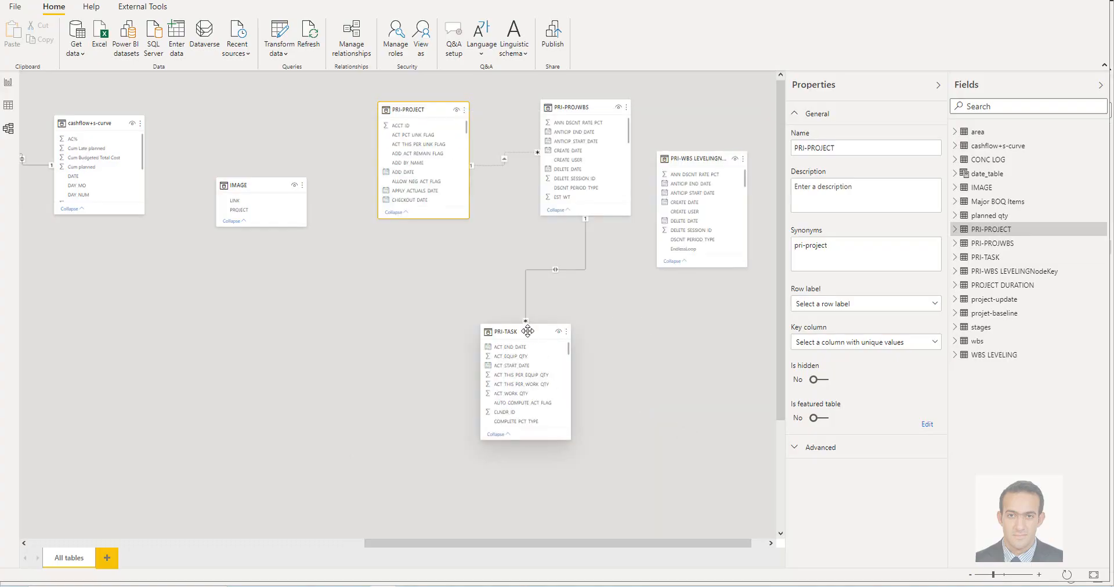
# Move PRI-TASK further down in the model diagram and PRI-WBS LEVELINGNodeKey up beside PRI-PROJWBS
pyautogui.moveTo(527, 331); pyautogui.dragTo(561, 357)
pyautogui.moveTo(700, 152); pyautogui.dragTo(697, 129)
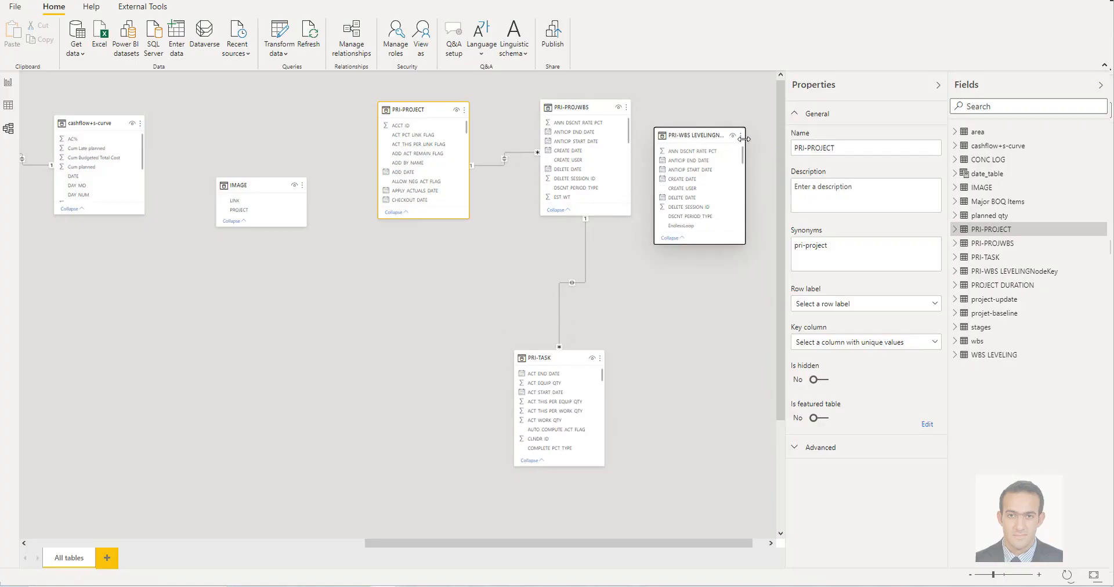
pyautogui.click(741, 136)
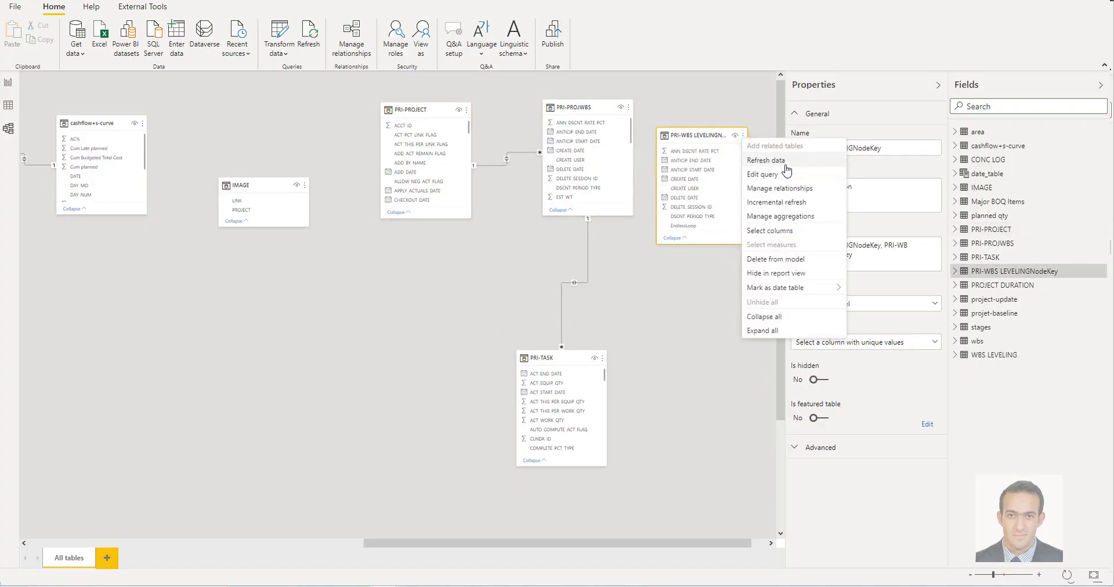
pyautogui.click(684, 328)
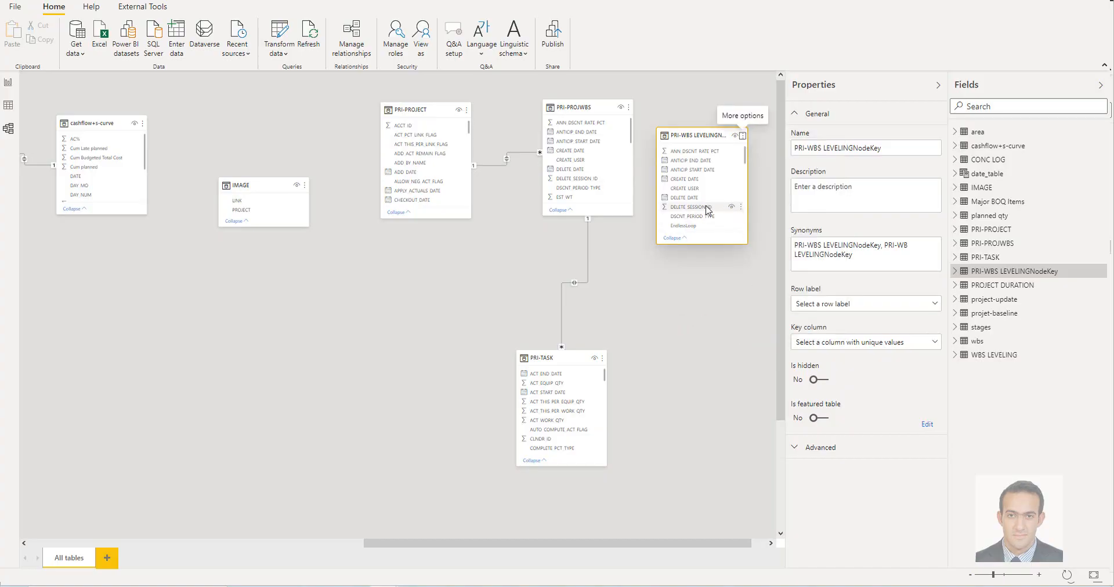
# Create an active one-to-one relationship from NodeKey in PRI-WBS LEVELINGNodeKey to WBS_ID in PRI-PROJWBS with cross filter direction Both
pyautogui.click(744, 138)
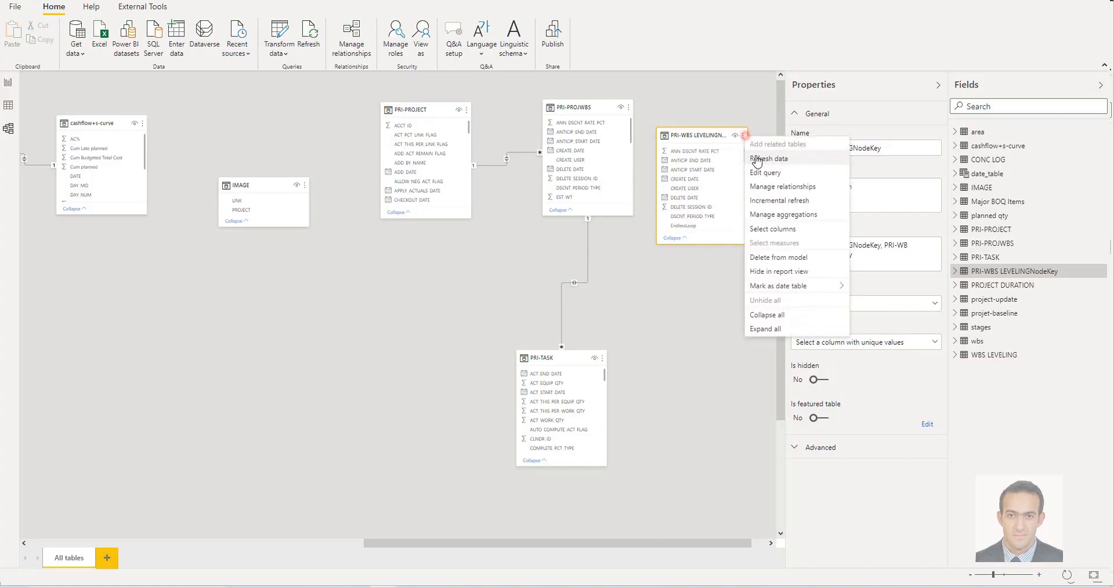
pyautogui.click(805, 189)
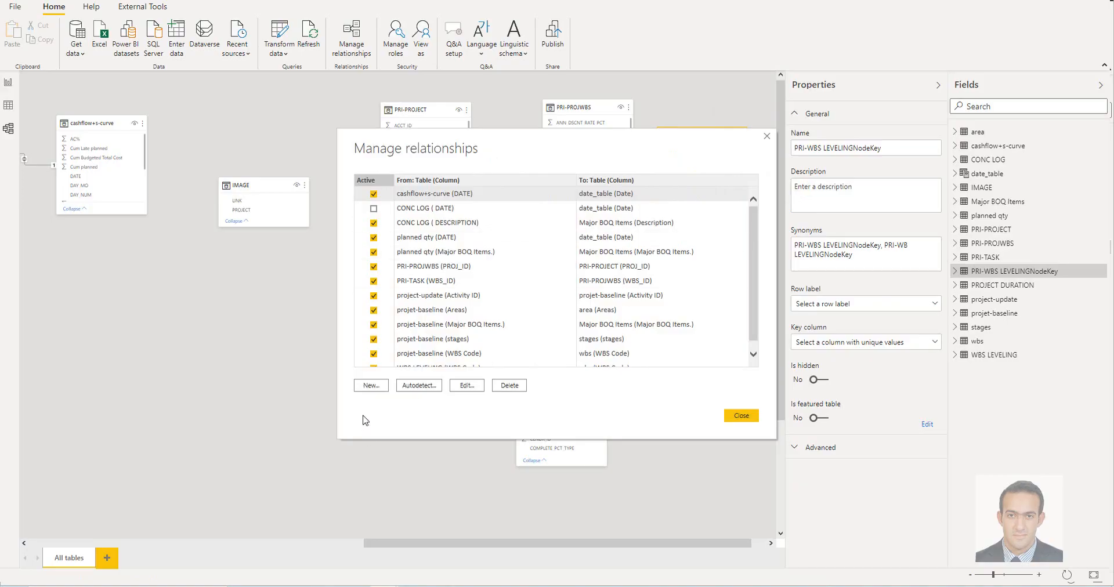
pyautogui.click(368, 384)
pyautogui.click(481, 181)
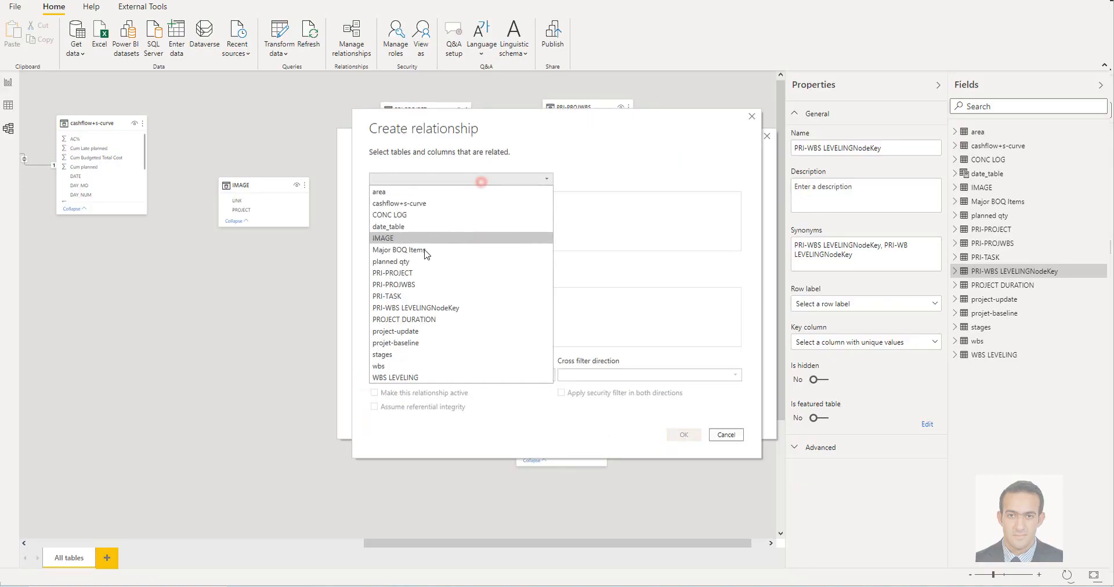
pyautogui.click(444, 307)
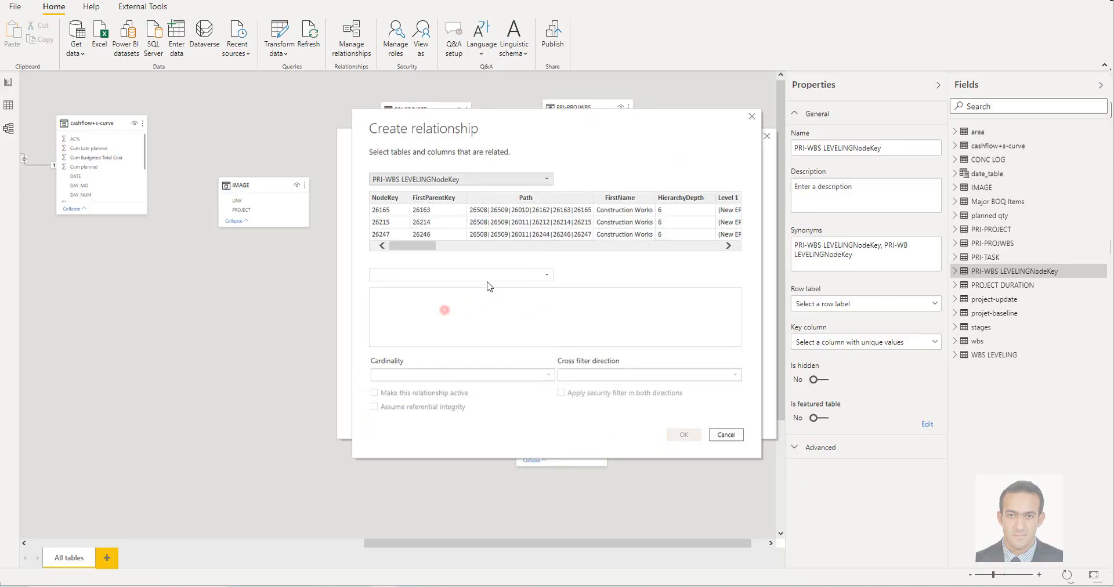
pyautogui.click(478, 276)
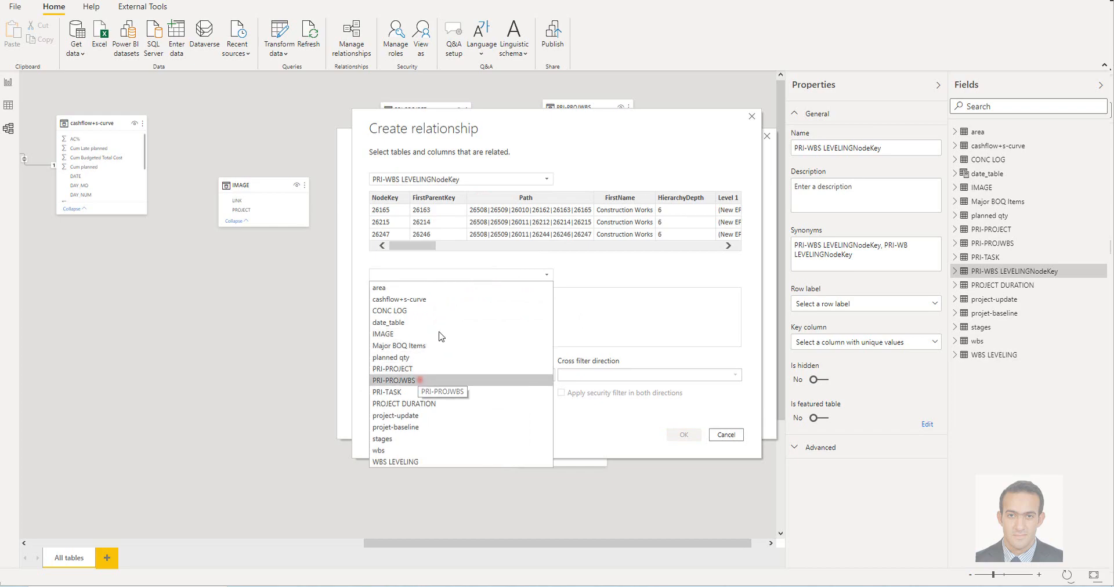
pyautogui.click(419, 380)
pyautogui.click(384, 197)
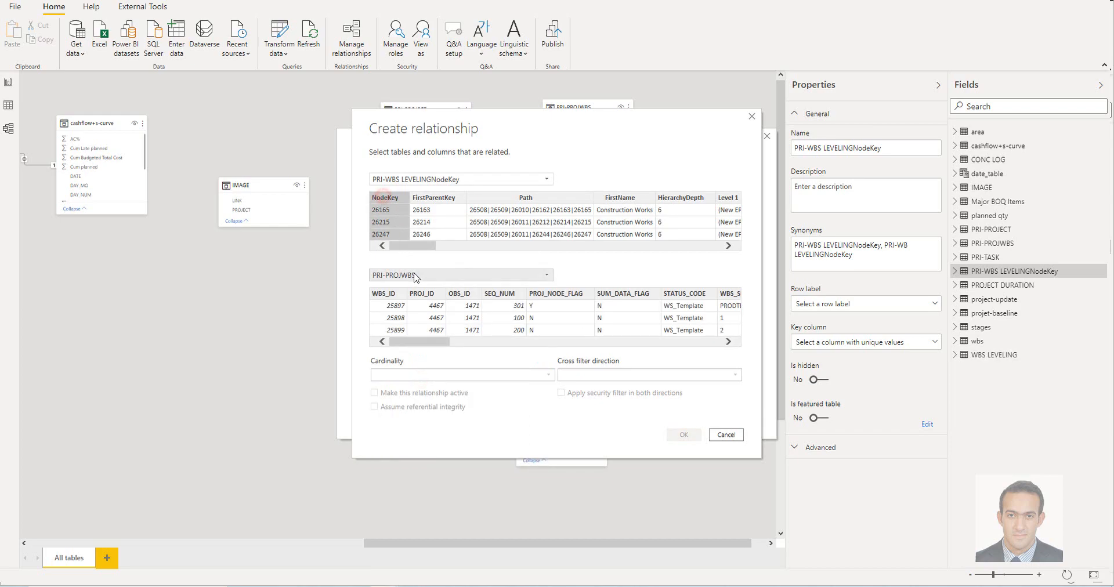
pyautogui.click(385, 294)
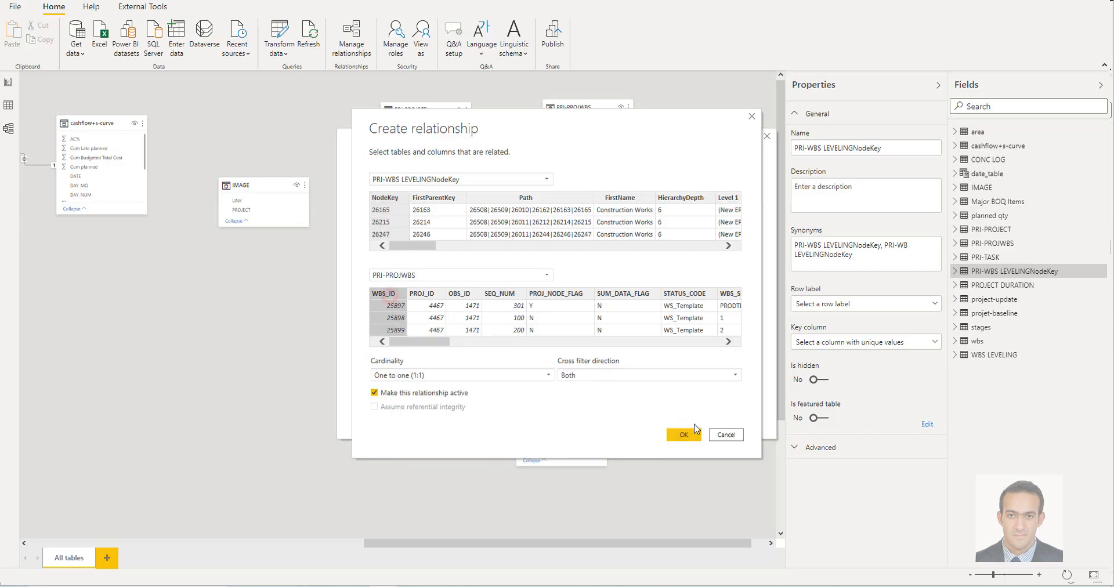
pyautogui.click(684, 436)
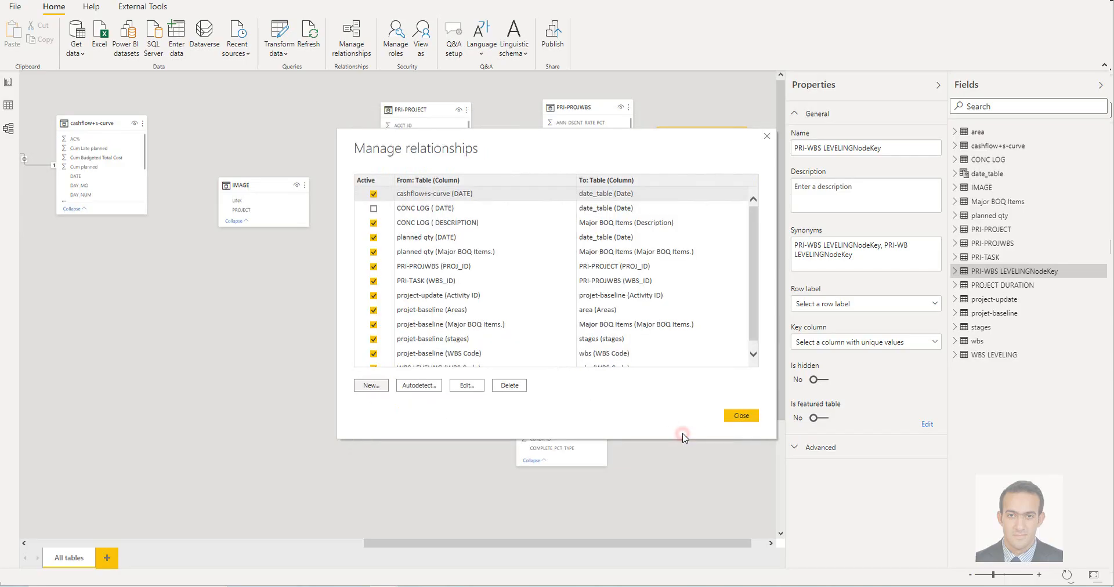
pyautogui.click(743, 416)
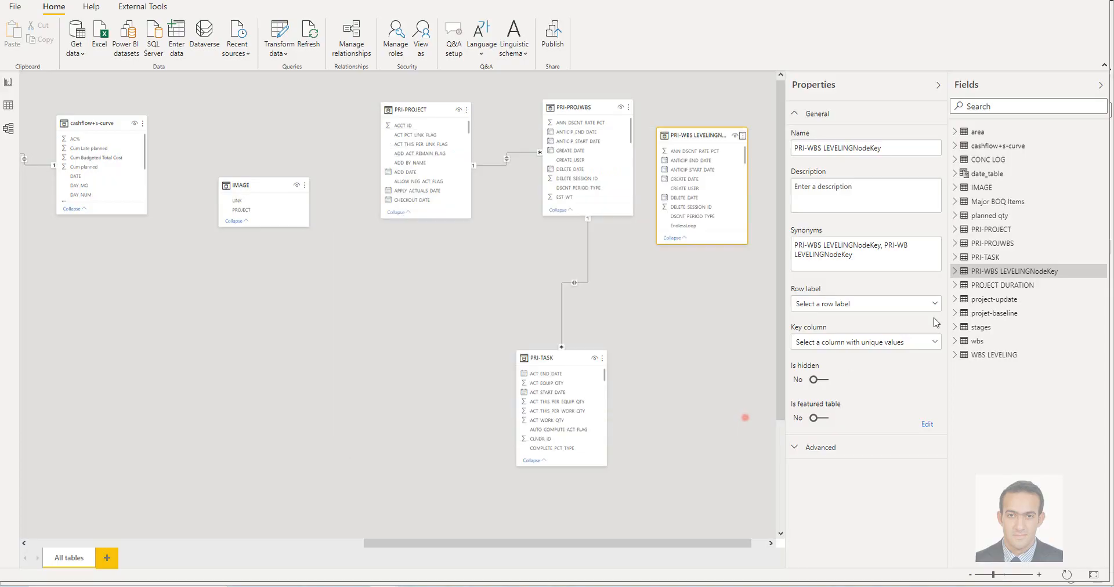
# Expand the PRI-WBS LEVELINGNodeKey field list, then align its diagram table with PRI-PROJWBS and shift PRI-TASK up beneath PRI-PROJWBS
pyautogui.click(956, 271)
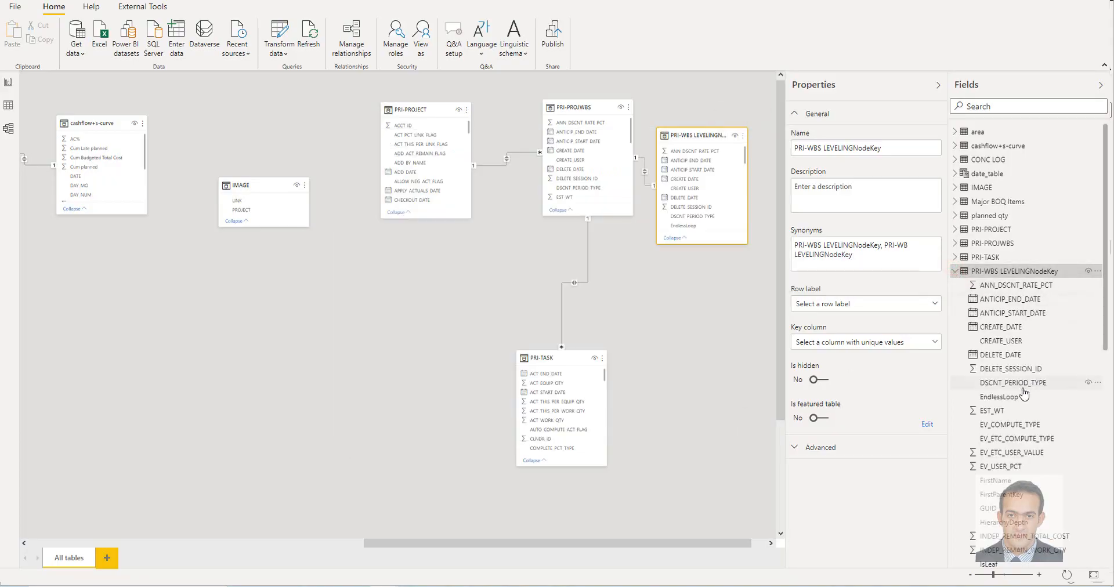
pyautogui.scroll(-5, 1025, 396)
pyautogui.scroll(-2, 1036, 456)
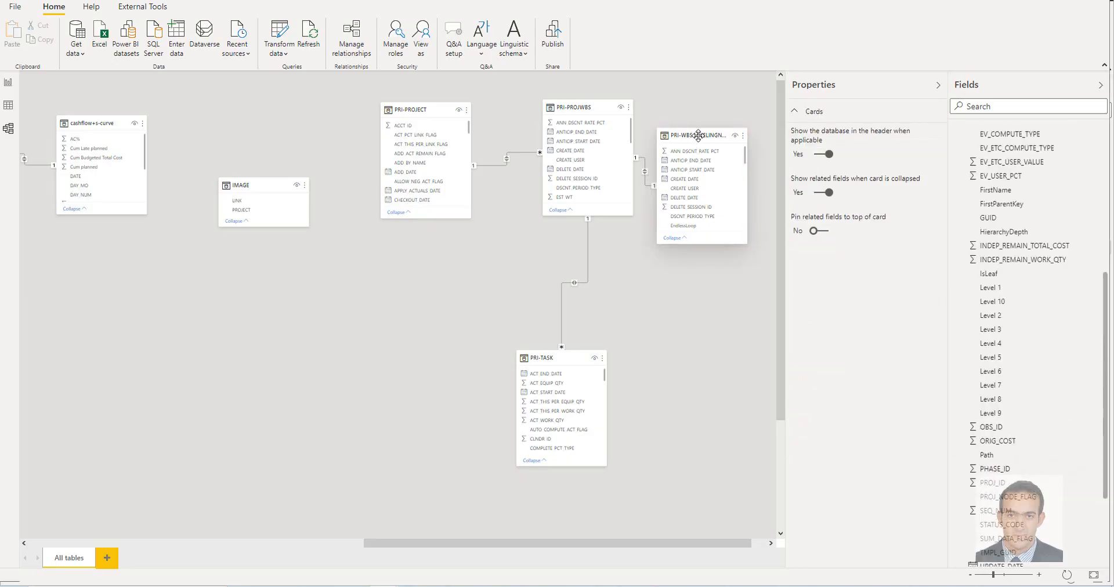
pyautogui.moveTo(699, 135); pyautogui.dragTo(708, 111)
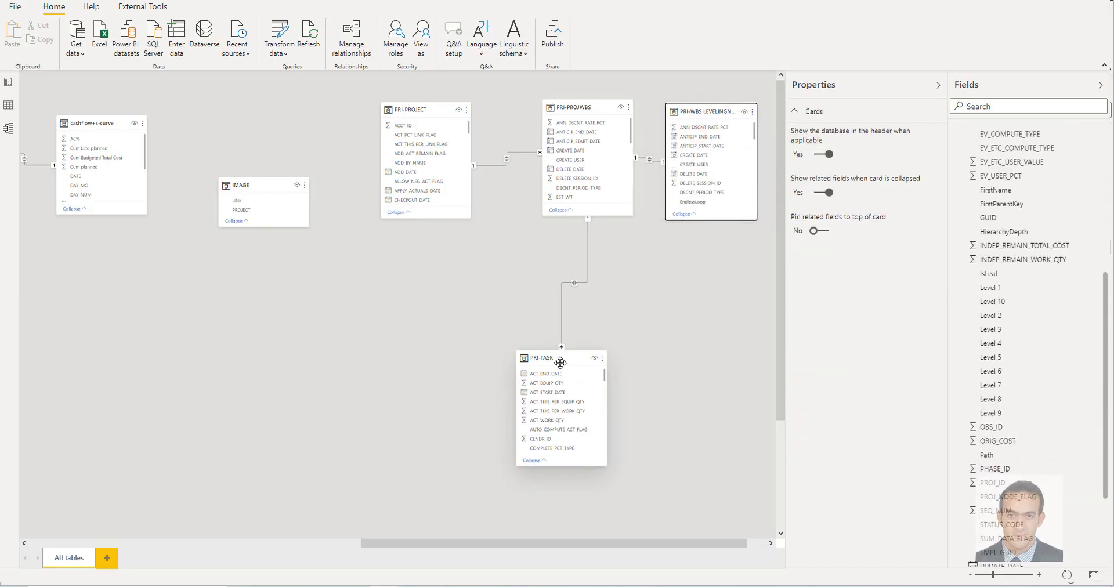
pyautogui.moveTo(561, 360); pyautogui.dragTo(575, 336)
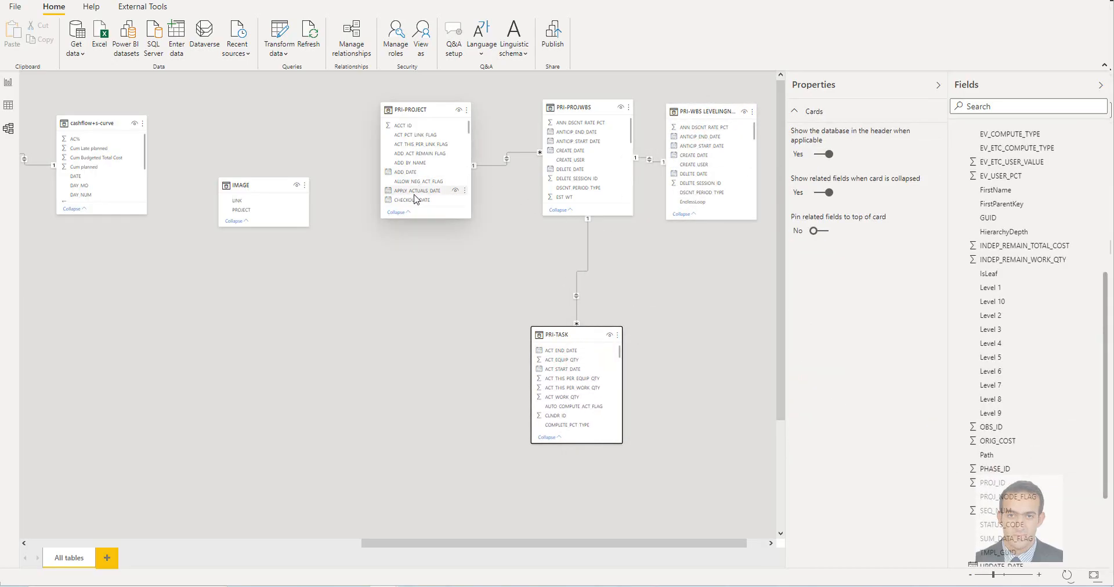
# In the report view, add a table visual to Page 1 showing PROJ_SHORT_NAME from the PRI-PROJECT table
pyautogui.click(9, 83)
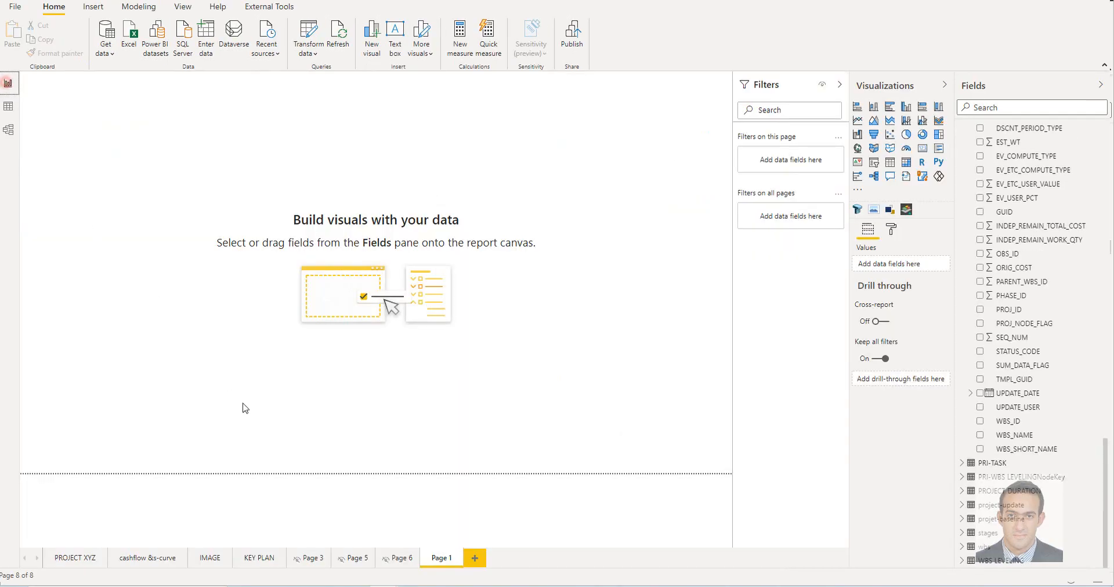
pyautogui.click(896, 167)
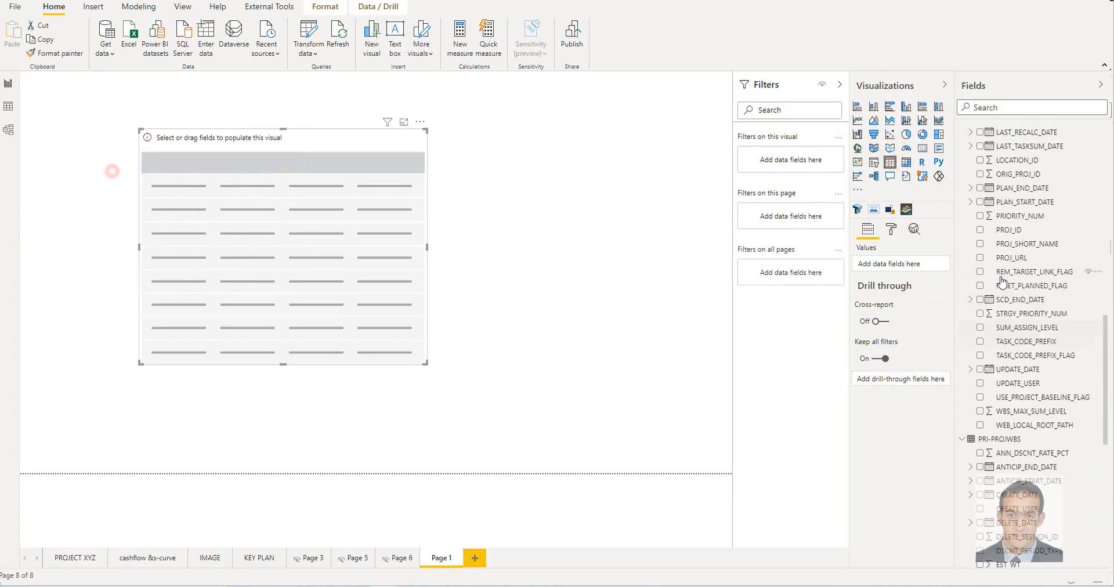
pyautogui.scroll(15, 1004, 283)
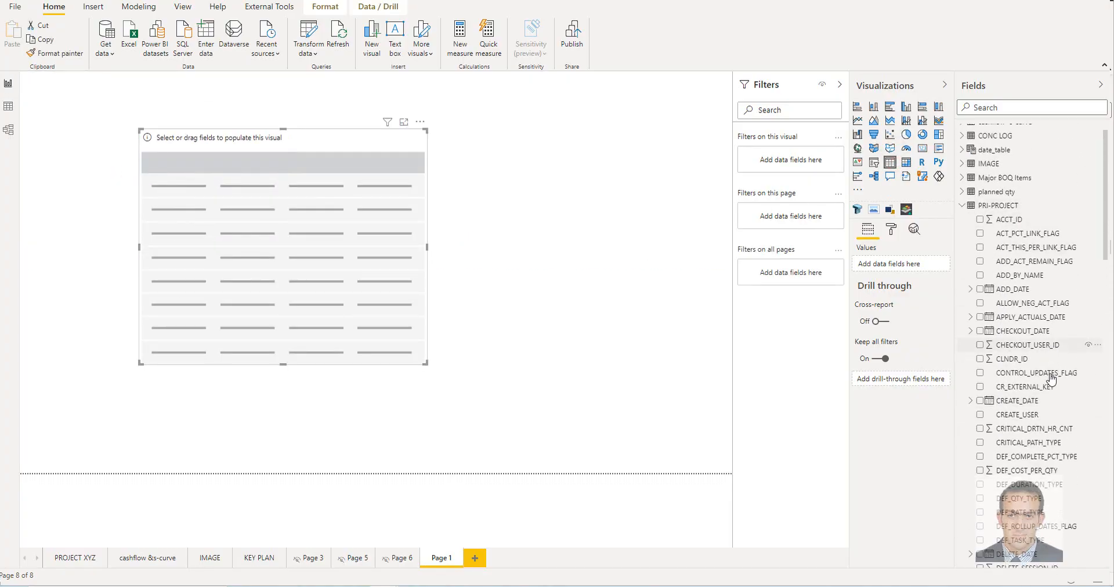
pyautogui.scroll(-20, 1052, 378)
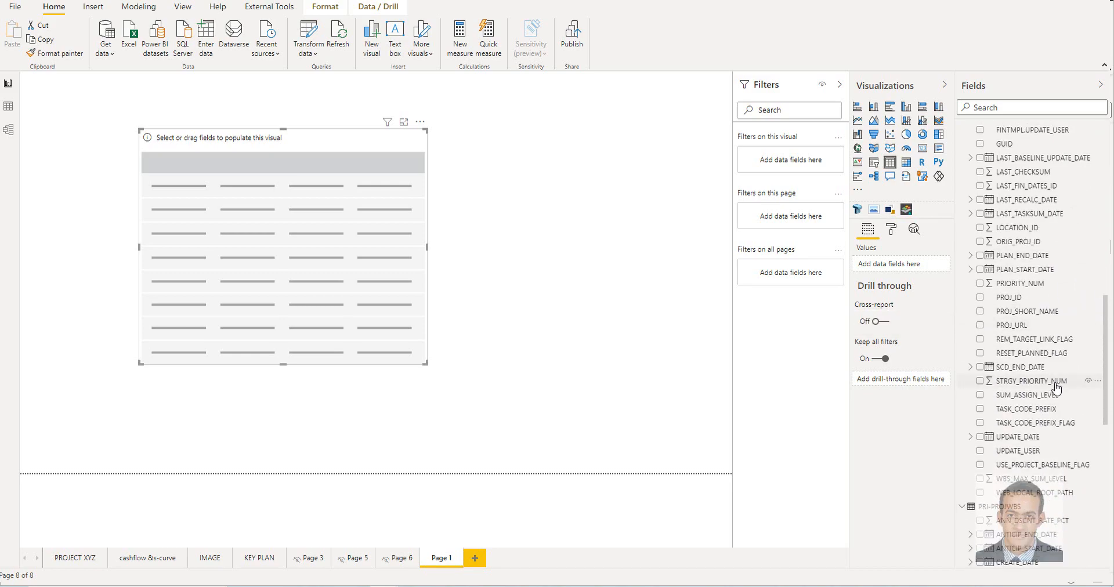
pyautogui.scroll(-3, 1050, 390)
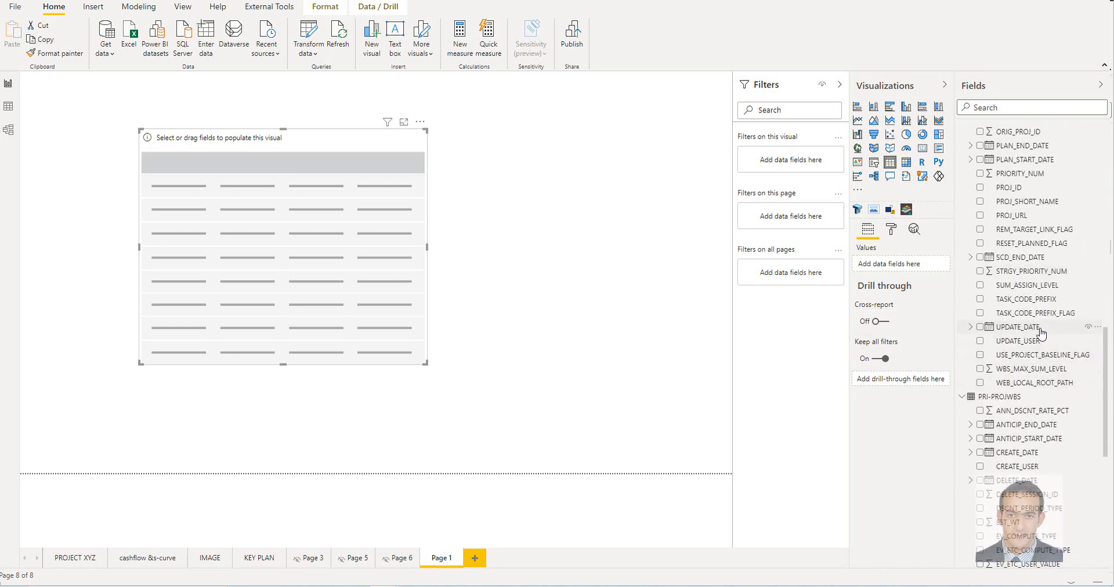
pyautogui.click(1024, 201)
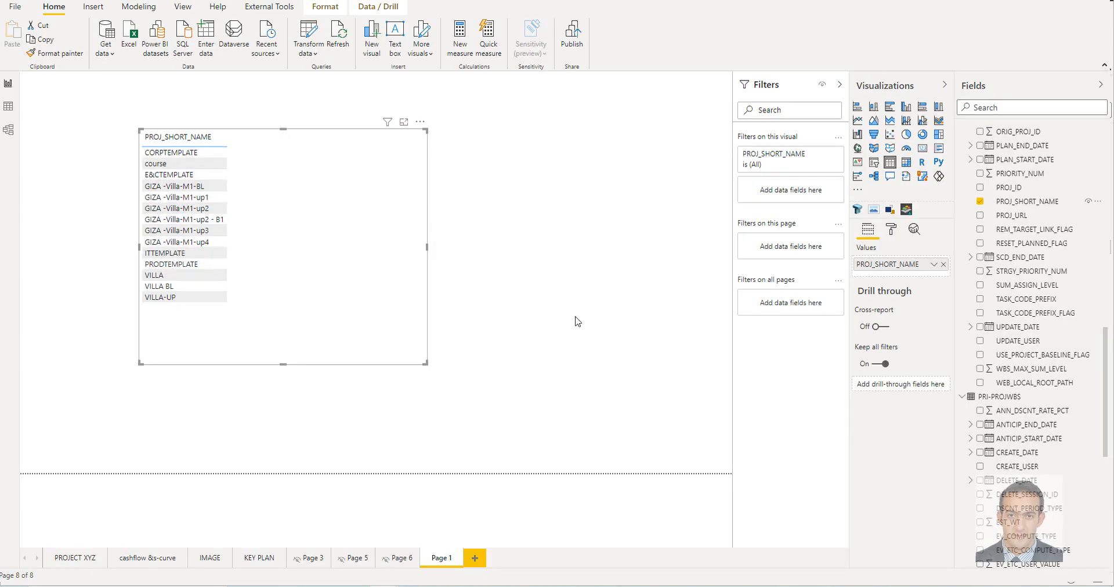
# Review the PROJ_SHORT_NAME filter values and move the table visual closer to the page's upper-left corner
pyautogui.click(778, 158)
pyautogui.scroll(-3, 793, 272)
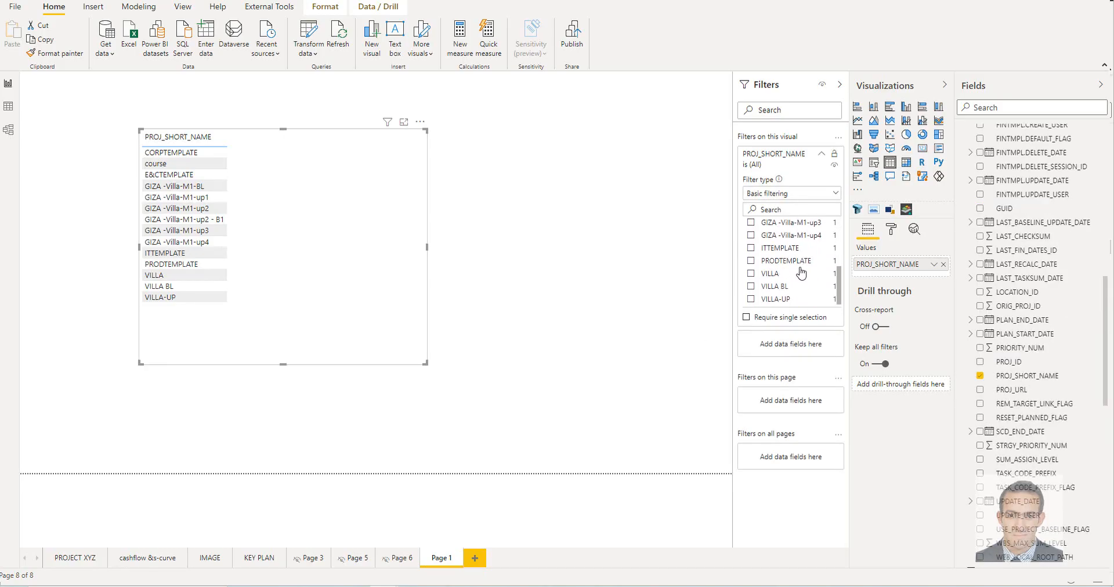
pyautogui.scroll(3, 795, 279)
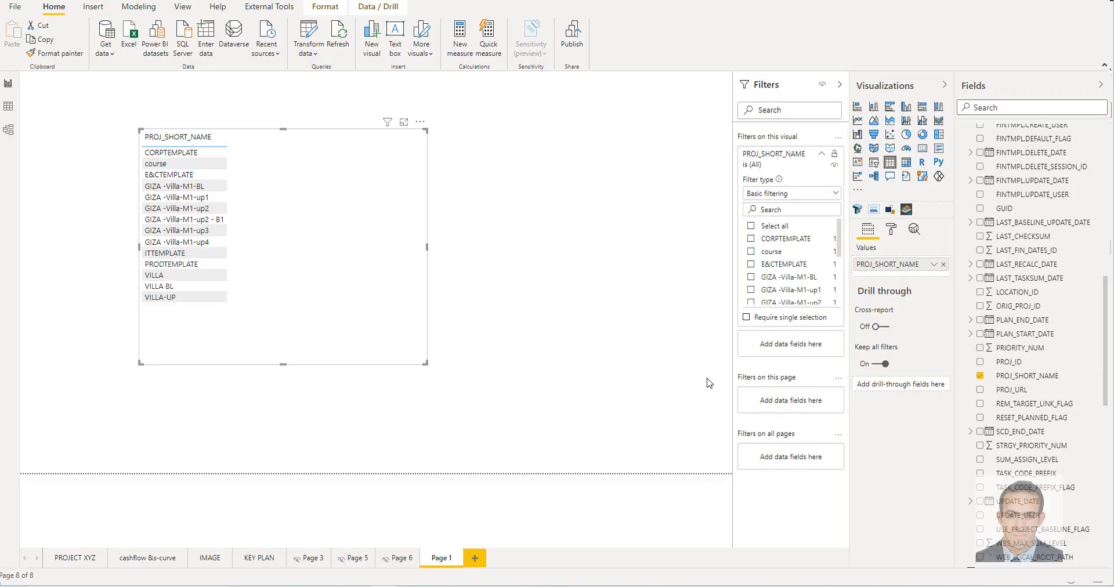
pyautogui.moveTo(360, 219); pyautogui.dragTo(283, 202)
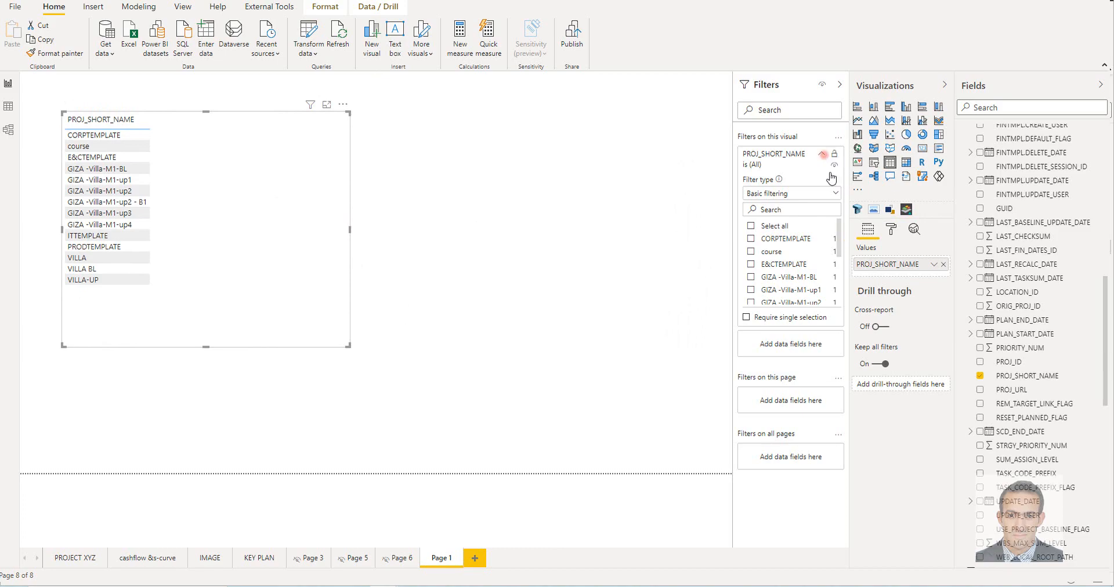
pyautogui.click(822, 154)
# Add TARGET_START_DATE and TARGET_END_DATE from PRI-TASK to the table visual, placing the start date before the end date
pyautogui.scroll(15, 1003, 288)
pyautogui.click(962, 229)
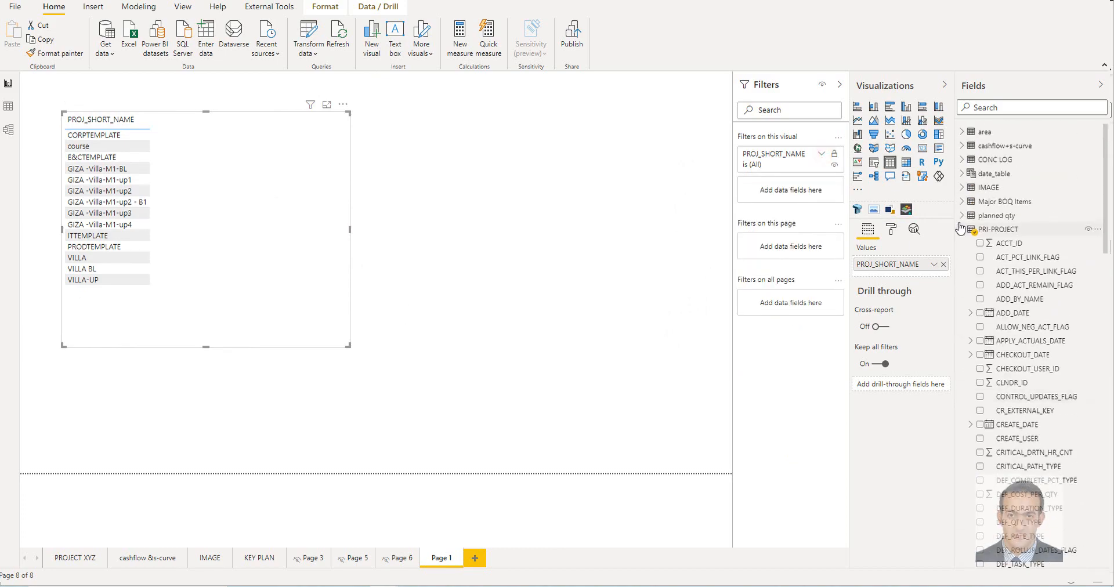
pyautogui.click(962, 243)
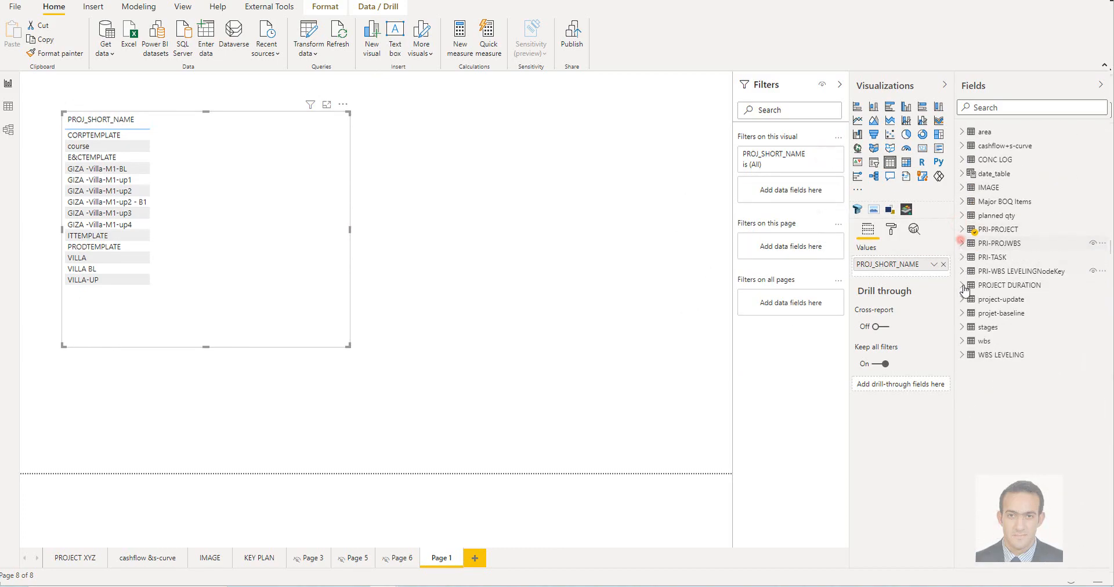
pyautogui.click(962, 258)
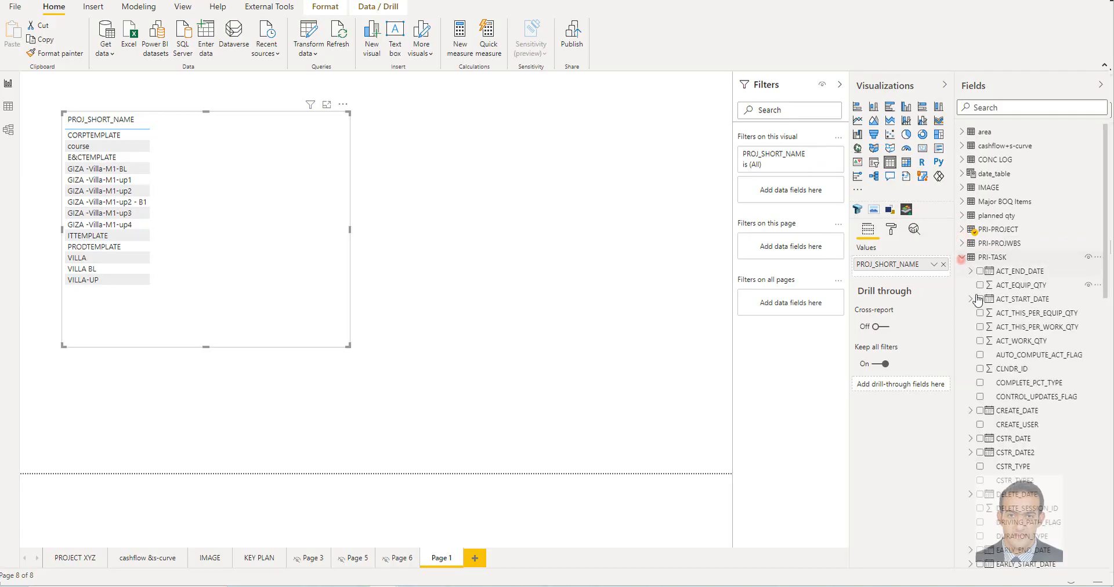
pyautogui.scroll(-10, 1071, 430)
pyautogui.scroll(-5, 1071, 430)
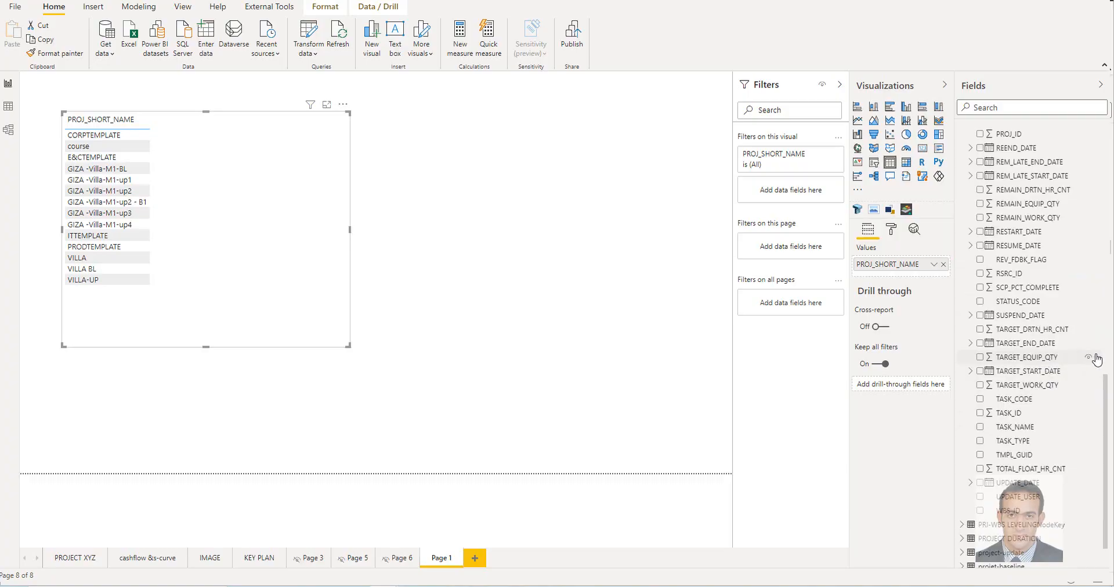
pyautogui.moveTo(1026, 350); pyautogui.dragTo(899, 276)
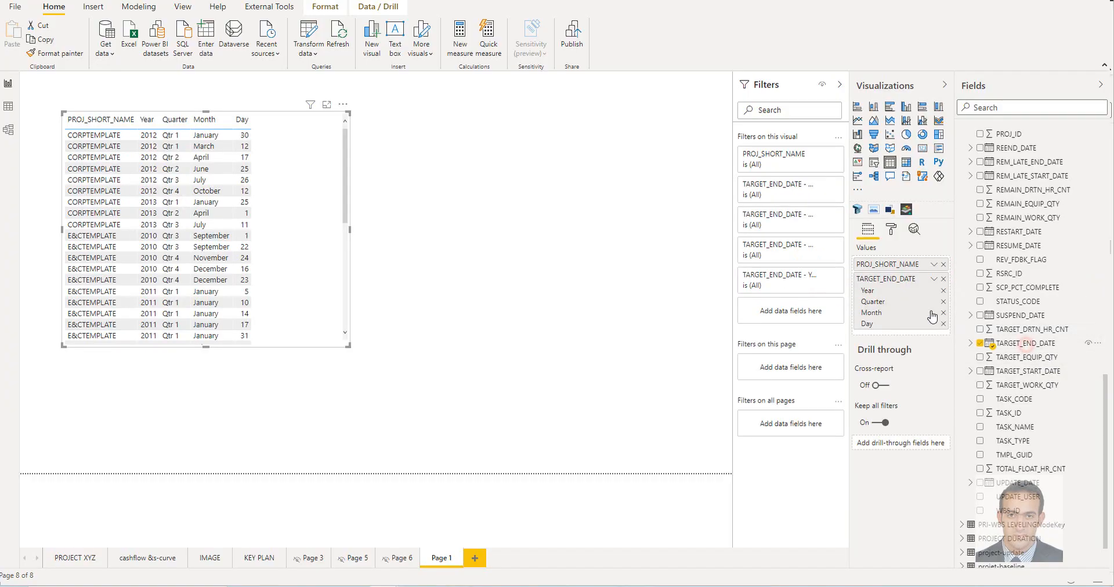
pyautogui.moveTo(1026, 370); pyautogui.dragTo(908, 278)
# Show TARGET_START_DATE and TARGET_END_DATE in the table visual as plain dates instead of date hierarchies
pyautogui.click(935, 281)
pyautogui.click(981, 353)
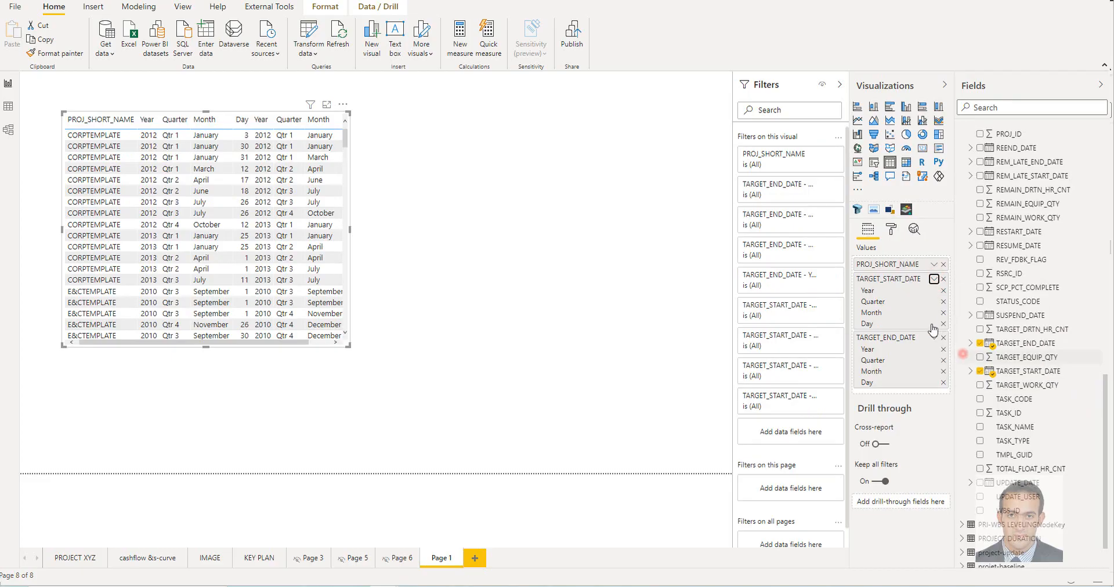
pyautogui.click(934, 294)
pyautogui.click(979, 368)
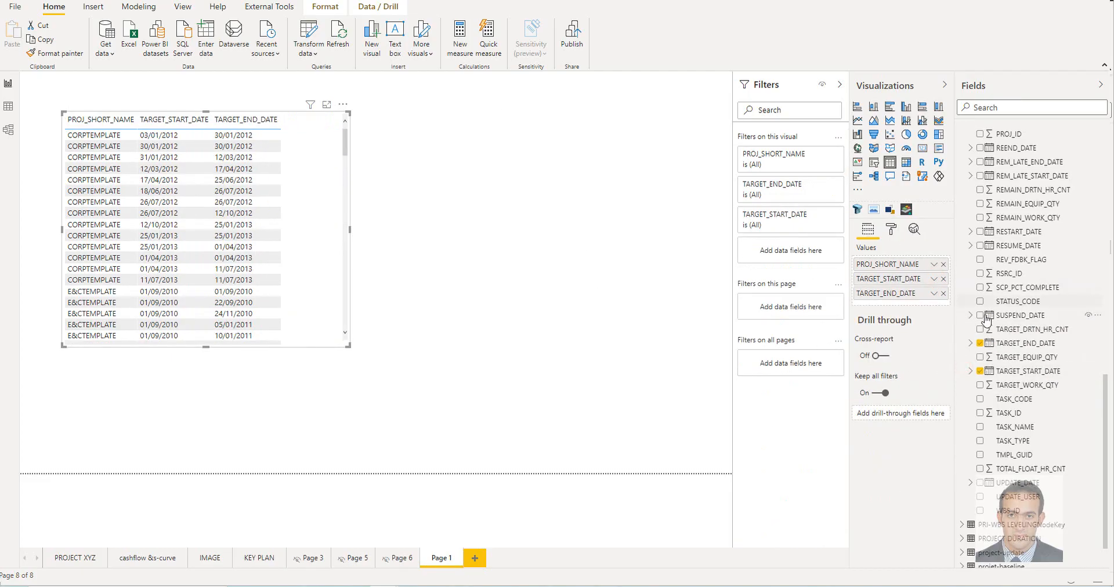
# Look through the date formats available for the TARGET_END_DATE column, leaving its format as it is
pyautogui.click(1030, 343)
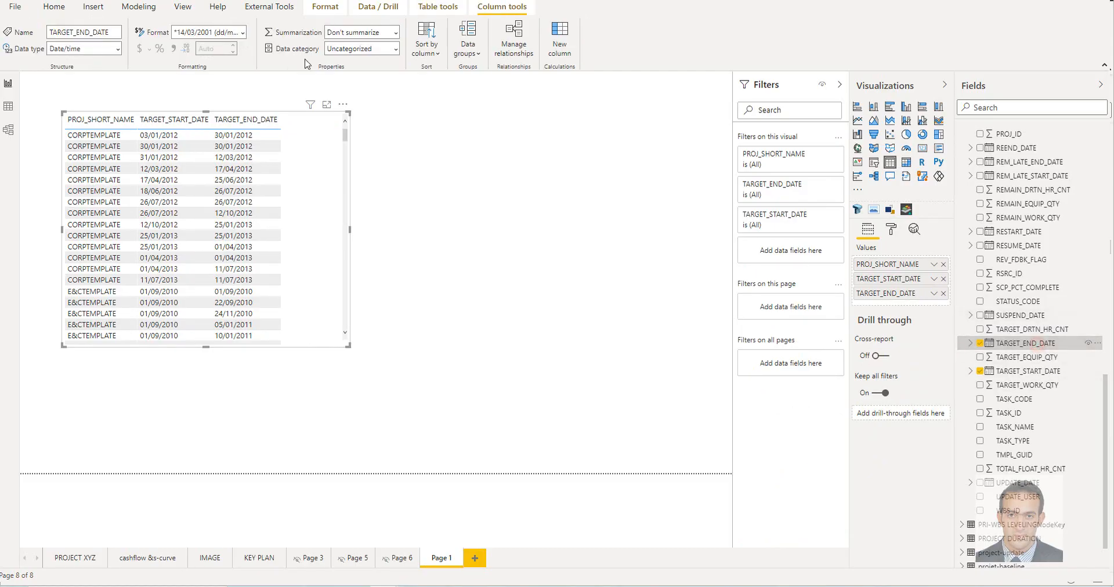
pyautogui.click(243, 34)
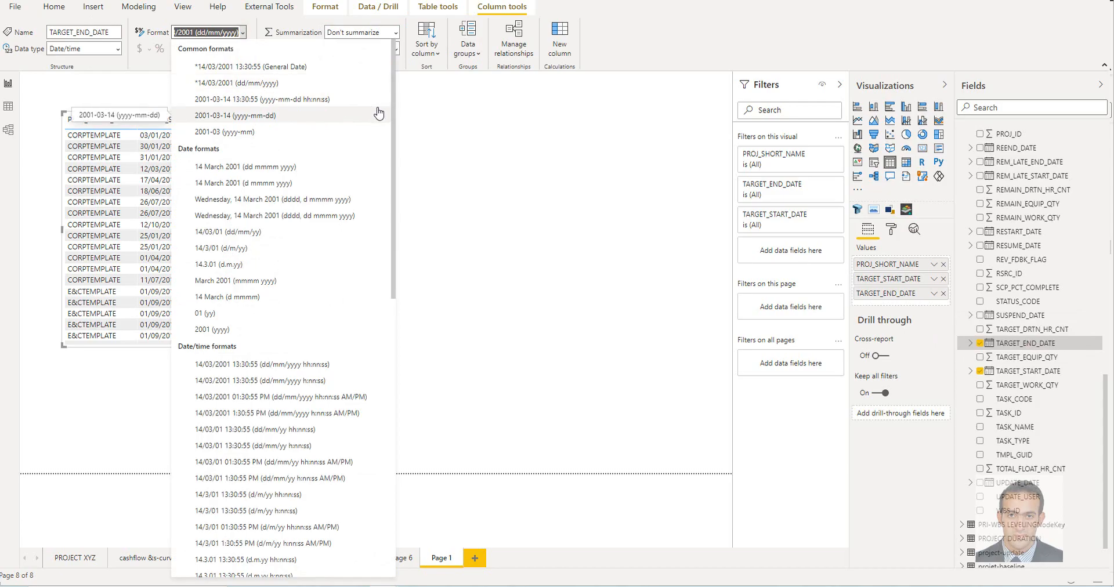
pyautogui.click(472, 134)
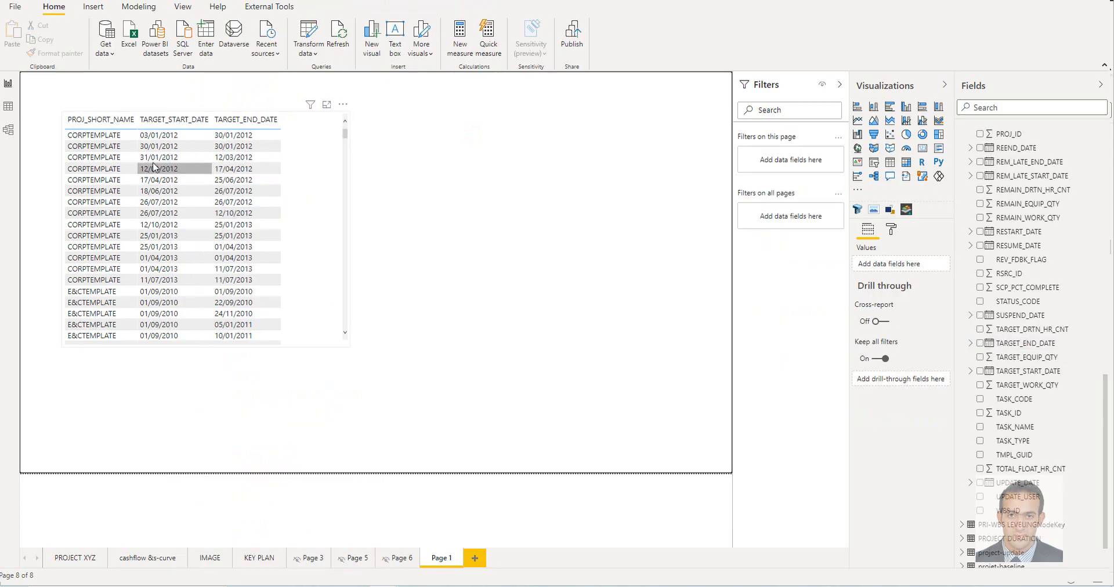
# Summarize TARGET_START_DATE by Earliest and TARGET_END_DATE by Latest in the table visual
pyautogui.scroll(-15, 108, 220)
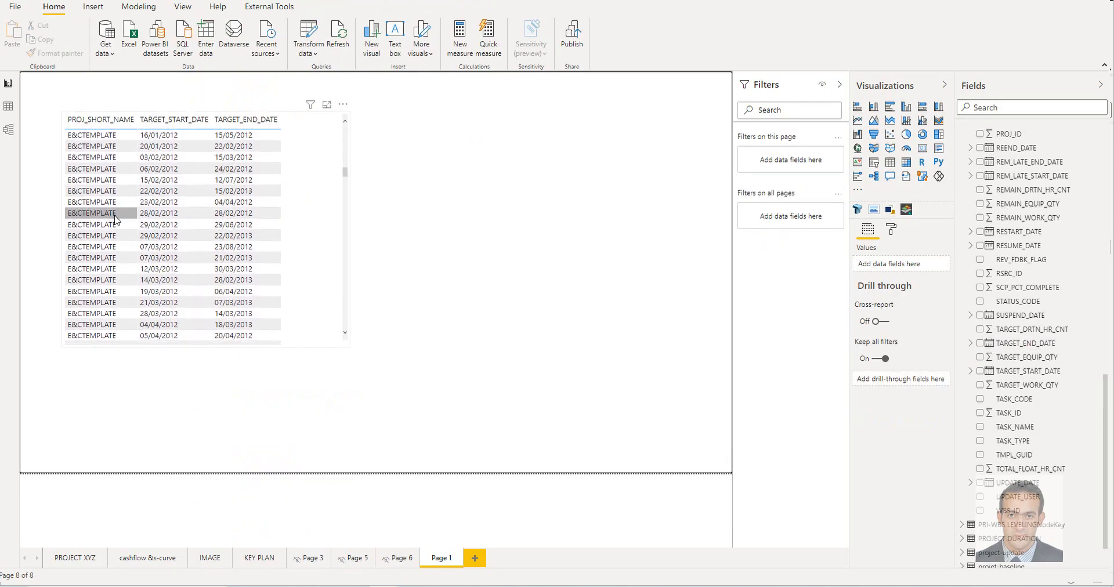
pyautogui.scroll(-5, 295, 236)
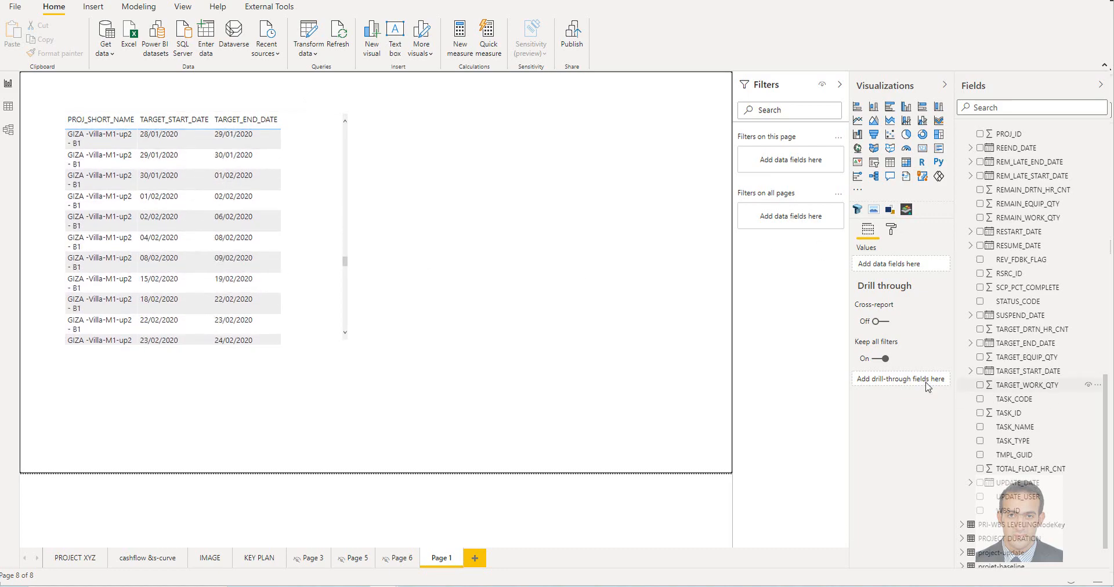
pyautogui.click(345, 235)
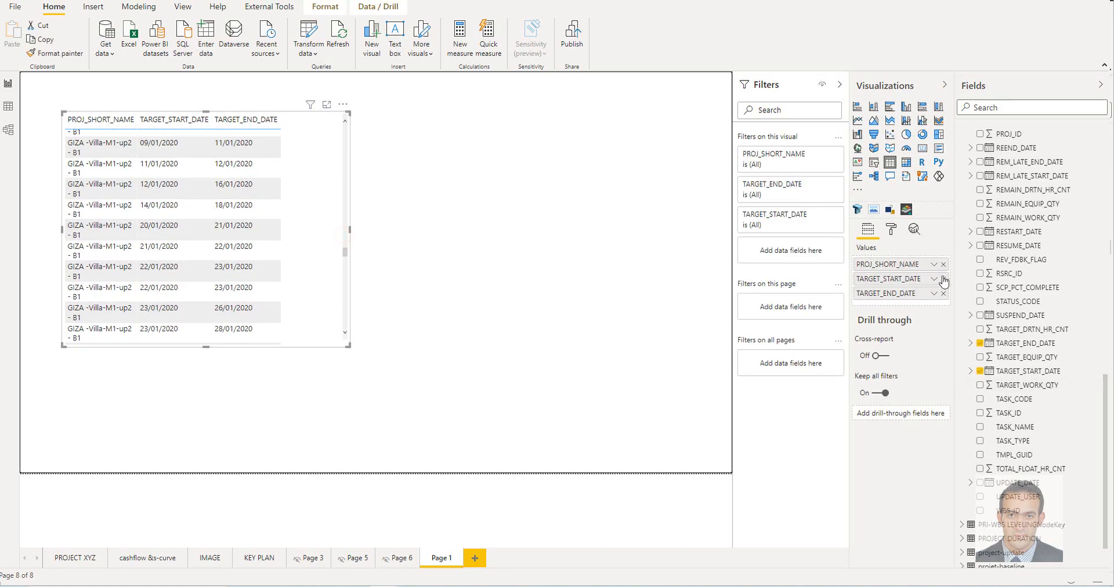
pyautogui.click(934, 281)
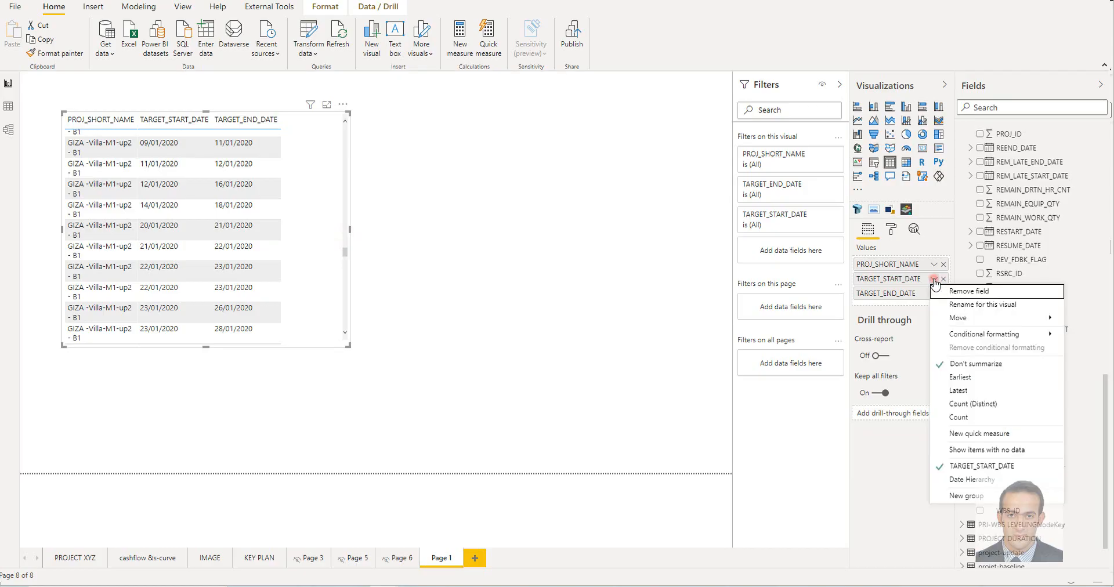
pyautogui.click(986, 380)
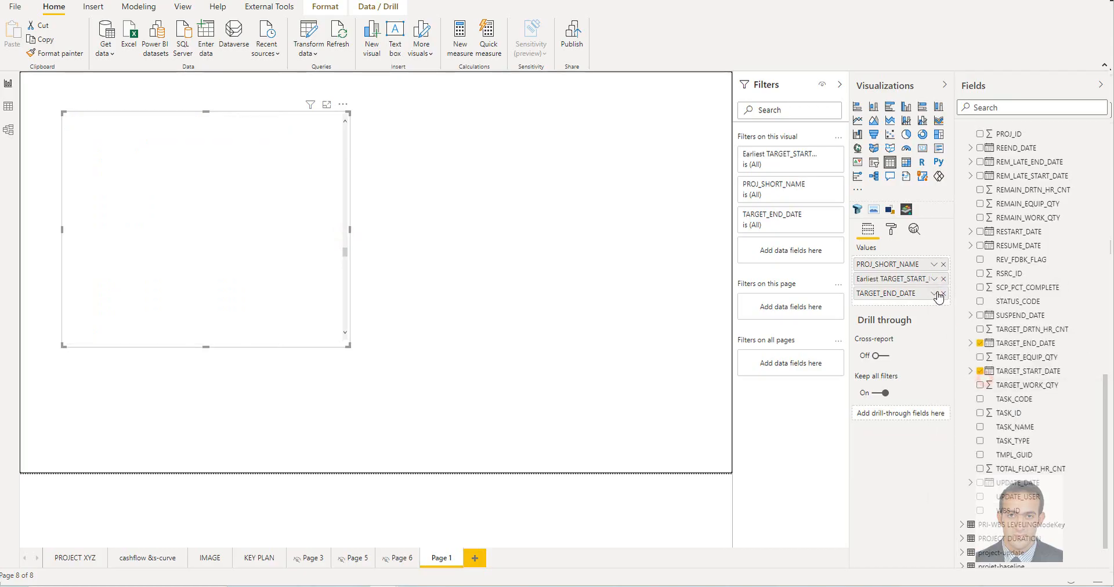
pyautogui.click(933, 294)
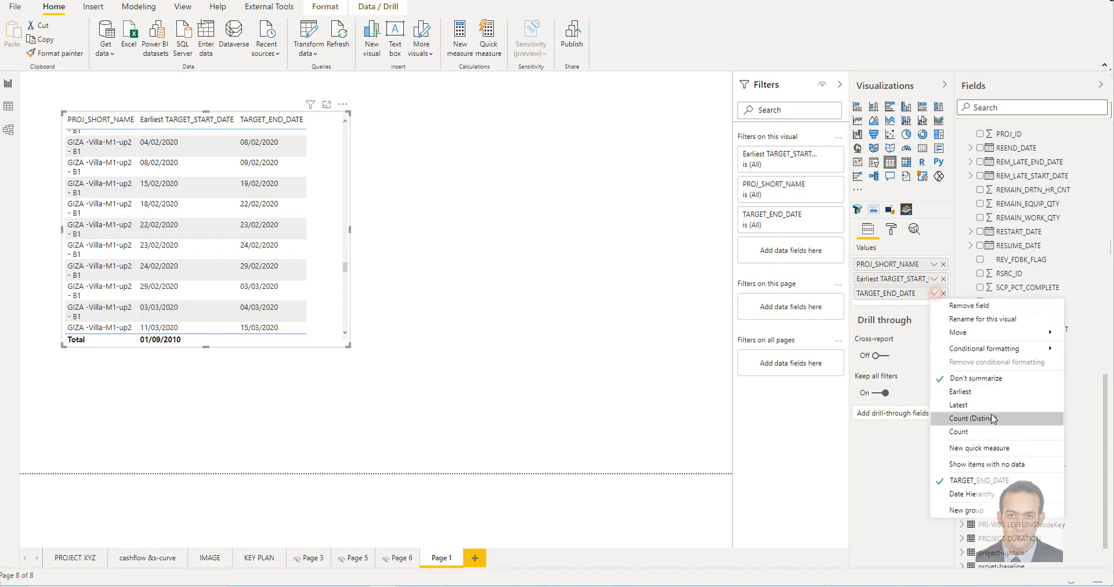
pyautogui.click(987, 400)
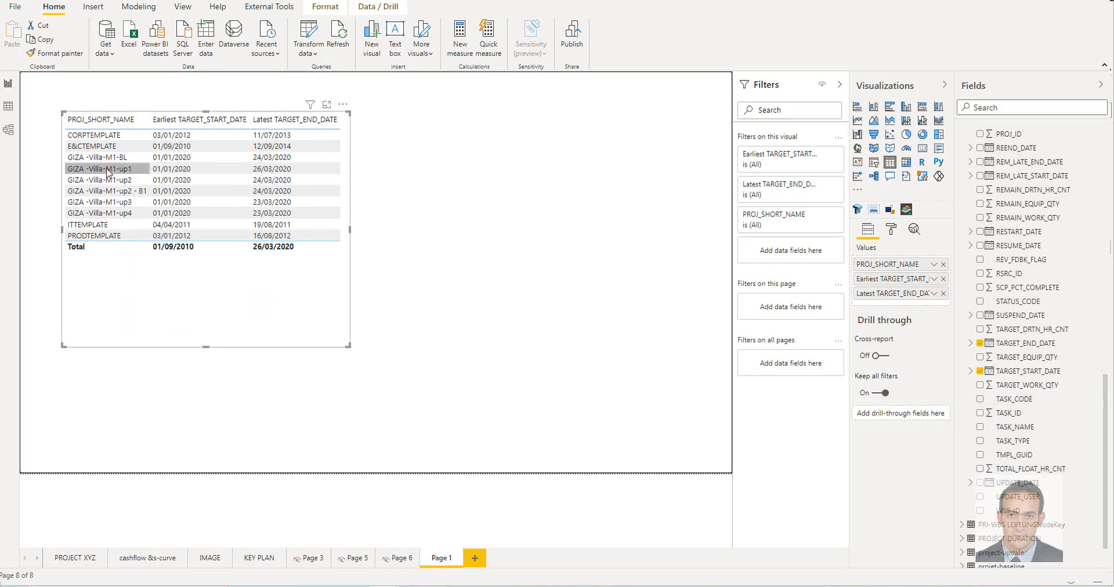
# Switch to Primavera P6 and compare the projects' start and finish dates with the table visual, starting with GIZA -Villa-M1-up1
pyautogui.hotkey('alt', 'Tab')
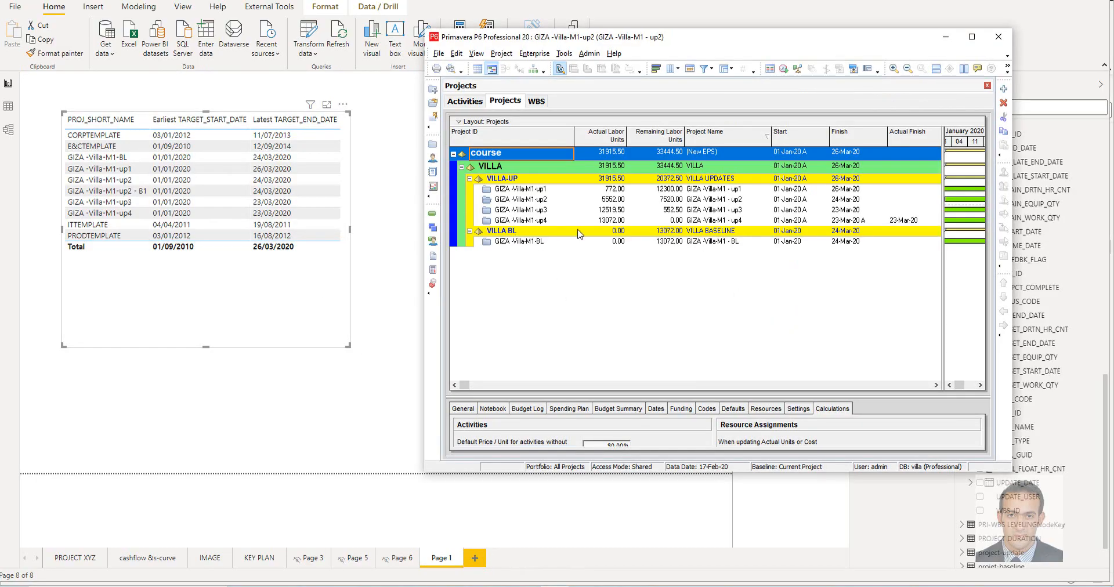
pyautogui.click(533, 193)
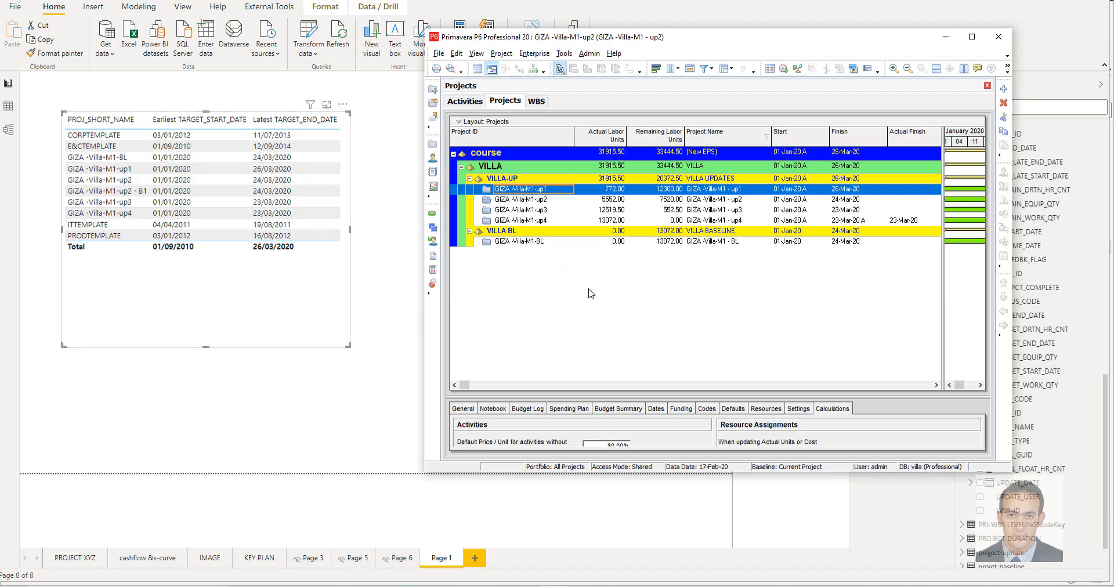
# Back in Power BI, rename the PRI-TASK fields TARGET_END_DATE to FINISH DATE and TARGET_START_DATE to START DATE
pyautogui.click(1024, 343)
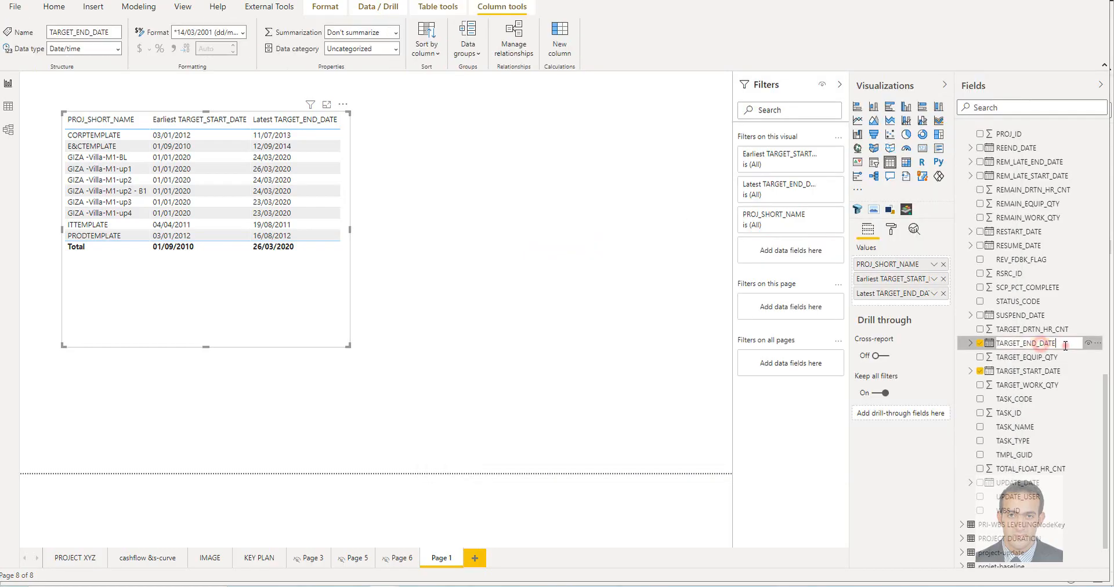
pyautogui.moveTo(1061, 342); pyautogui.dragTo(979, 342)
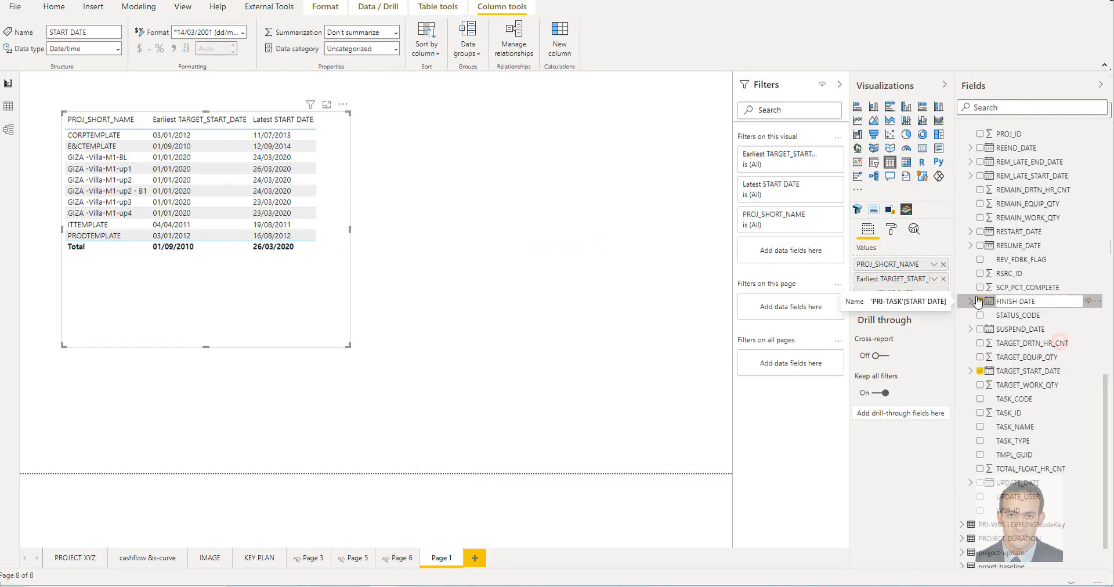
pyautogui.press('Return')
pyautogui.click(1047, 372)
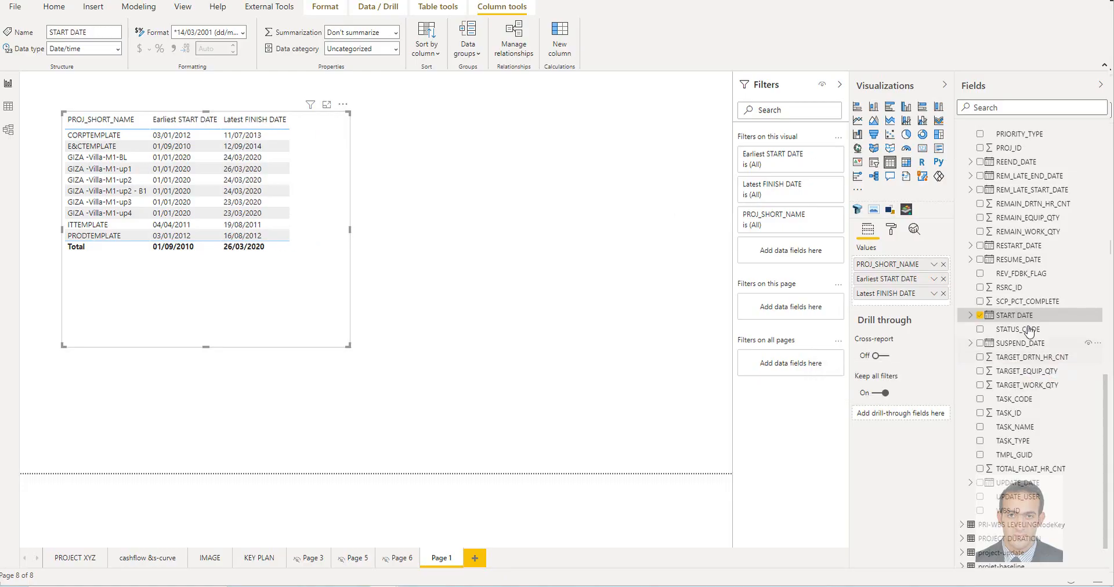
# Rename the START DATE field in PRI-TASK as *START DATE
pyautogui.scroll(4, 1007, 336)
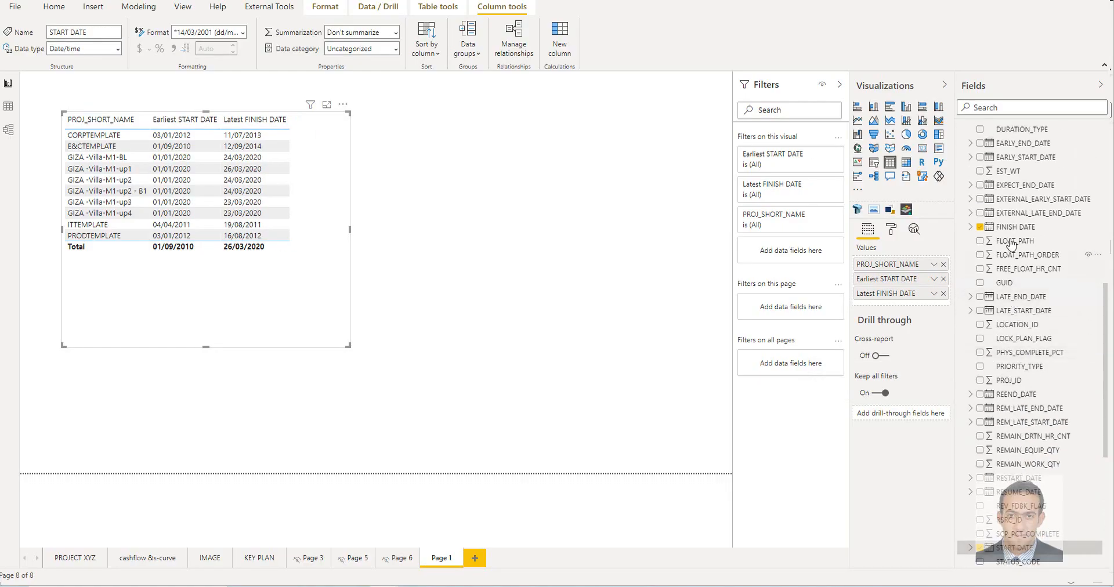
pyautogui.scroll(-4, 1017, 361)
pyautogui.doubleClick(999, 315)
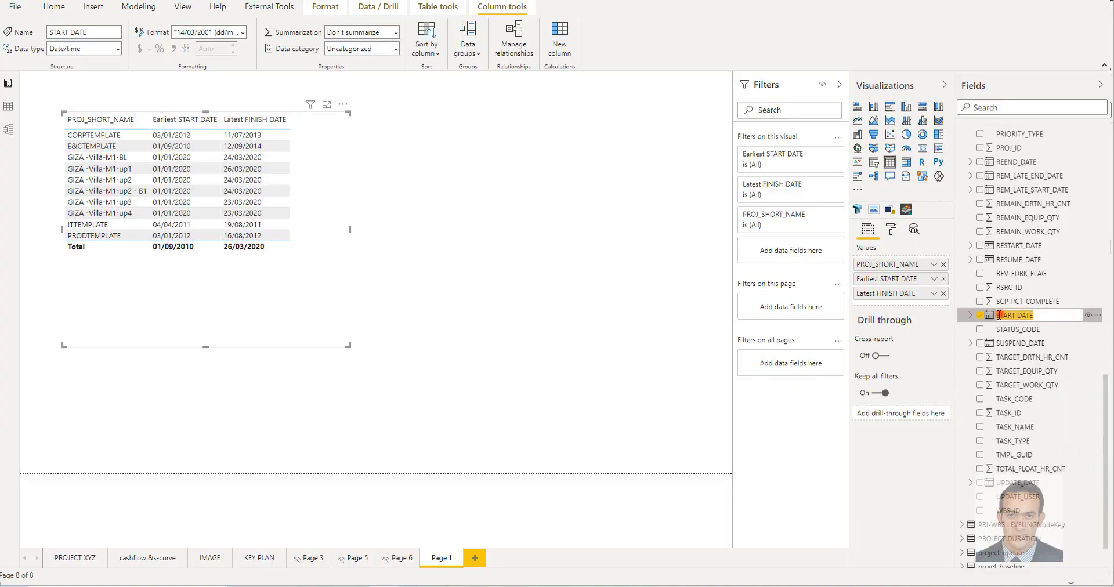
pyautogui.click(998, 315)
pyautogui.write('PRI-')
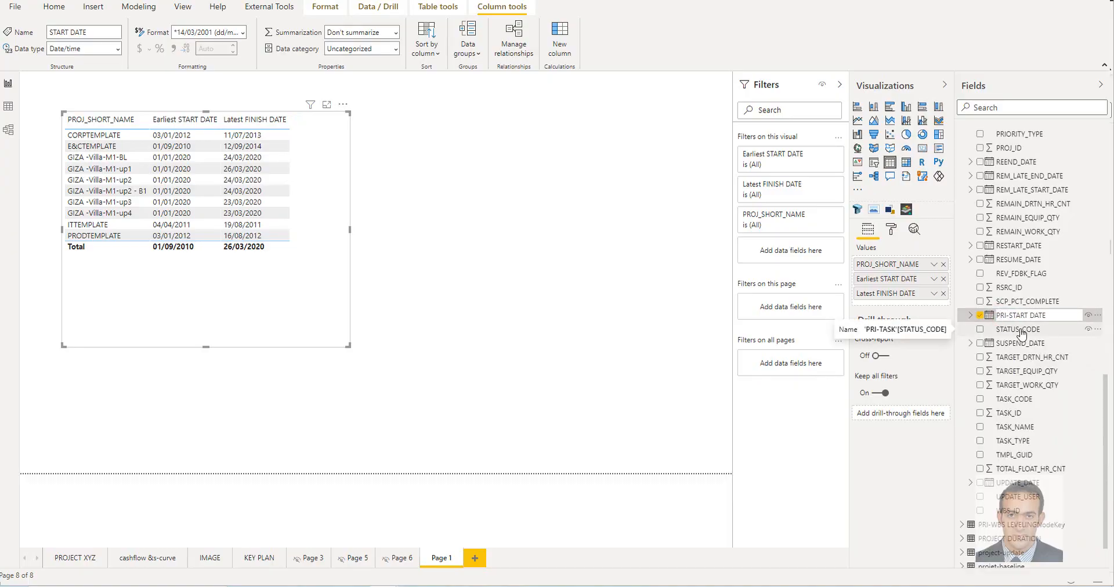
pyautogui.press('BackSpace')
pyautogui.press('BackSpace')
pyautogui.press('BackSpace')
pyautogui.press('BackSpace')
pyautogui.press('Return')
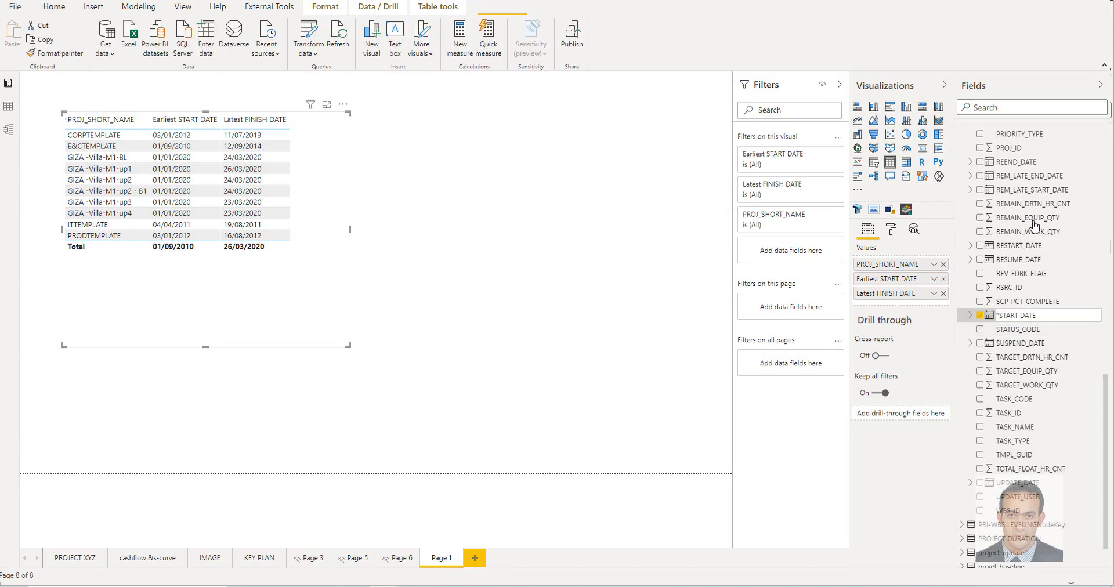
# Rename the FINISH DATE field in PRI-TASK as *FINISH DATE and widen the Earliest *START DATE column in the table visual
pyautogui.scroll(2, 1045, 349)
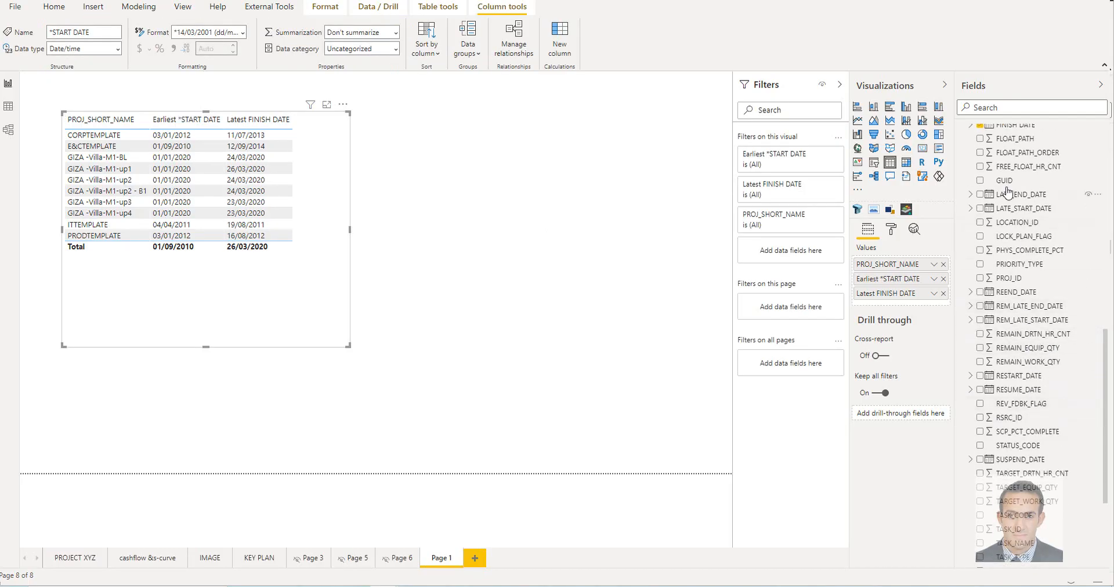
pyautogui.scroll(2, 1008, 192)
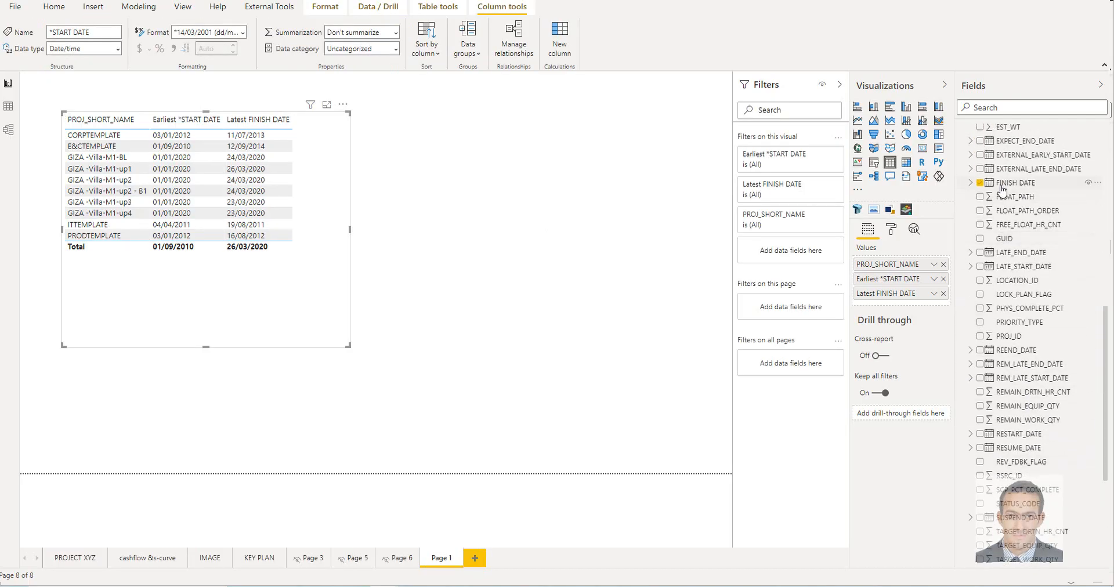
pyautogui.doubleClick(1001, 184)
pyautogui.click(997, 181)
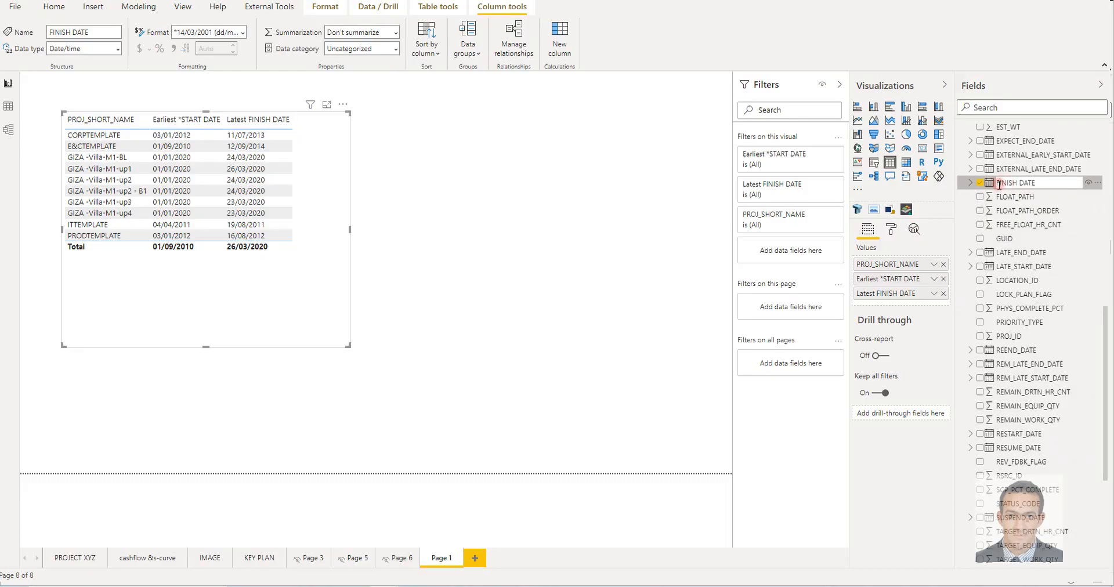
pyautogui.write('*')
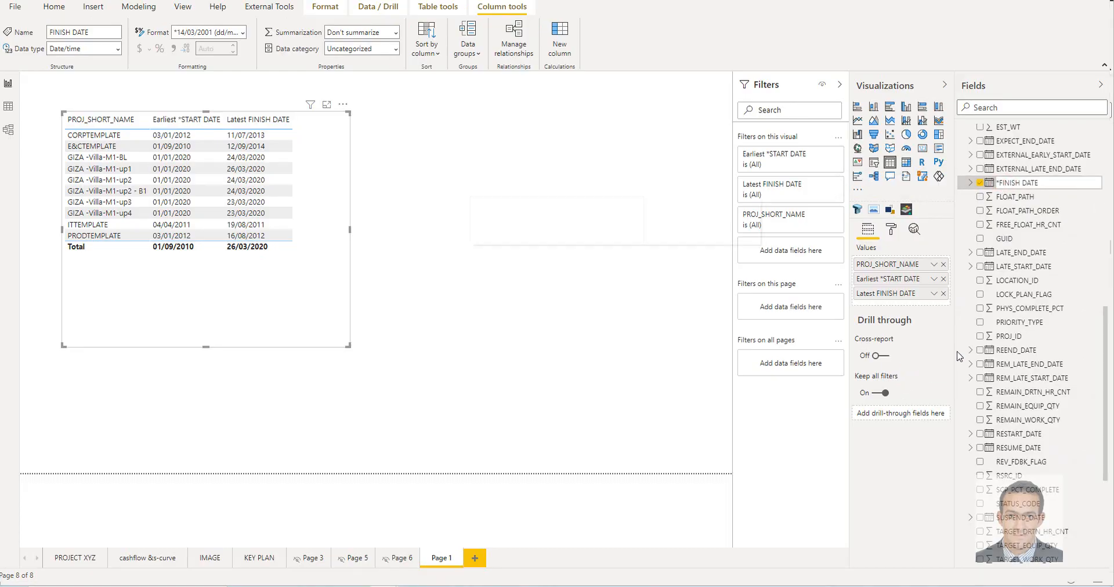
pyautogui.press('Return')
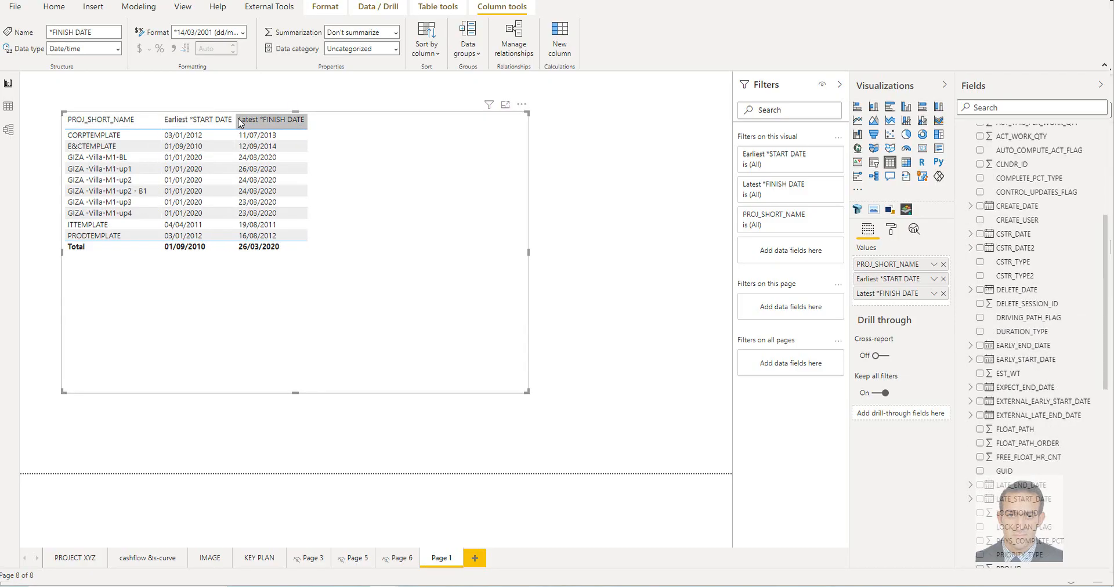
pyautogui.moveTo(237, 119); pyautogui.dragTo(246, 120)
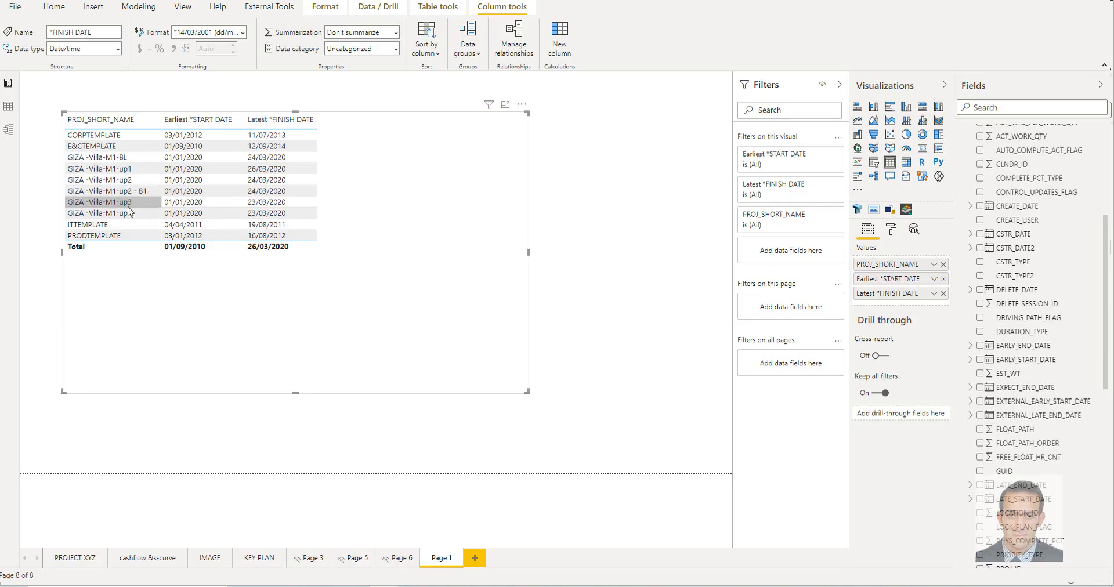
# Add LAST_RECALC_DATE from PRI-PROJECT to the table visual and show it as a plain date instead of a date hierarchy
pyautogui.scroll(1, 1015, 369)
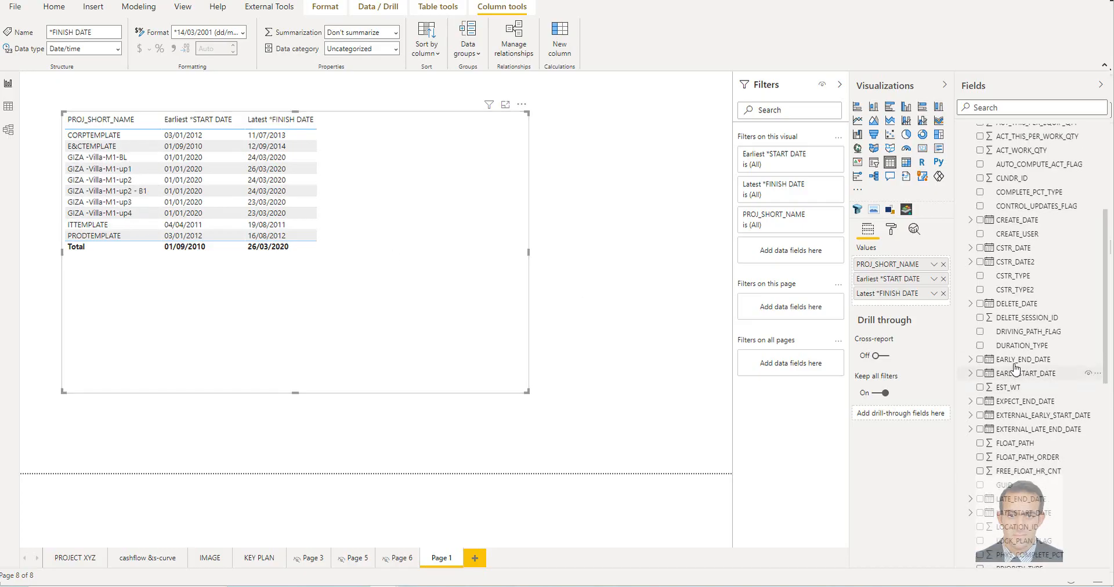
pyautogui.scroll(5, 1016, 369)
pyautogui.click(961, 257)
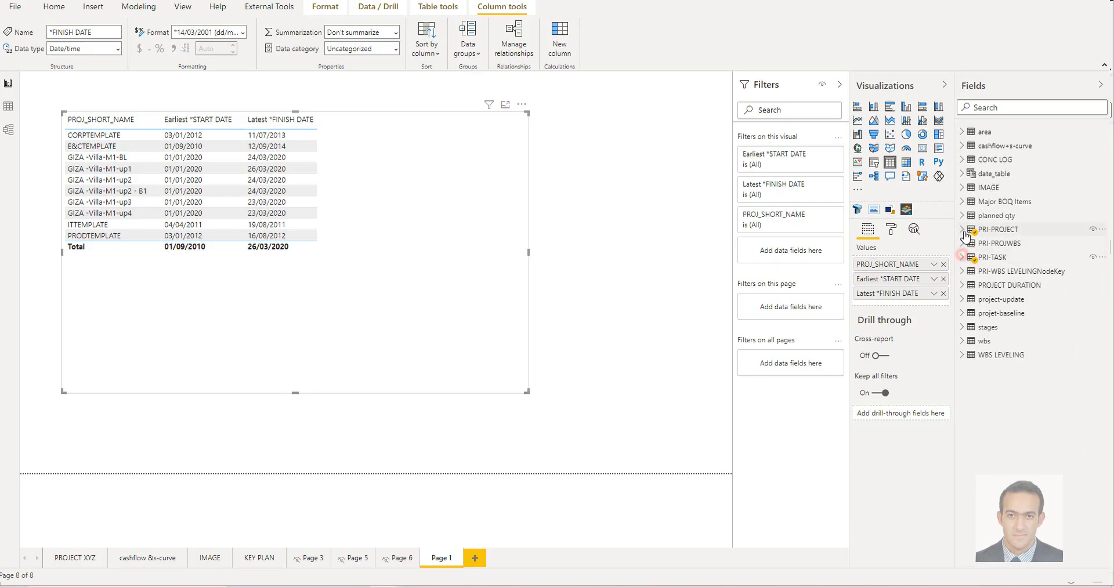
pyautogui.click(961, 230)
pyautogui.scroll(-10, 1023, 270)
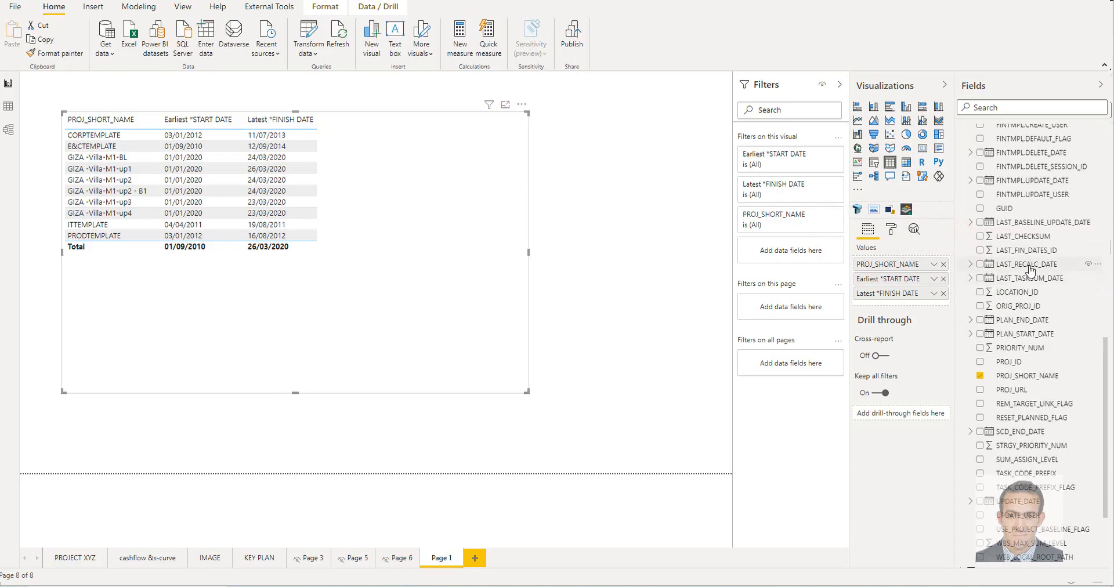
pyautogui.click(980, 266)
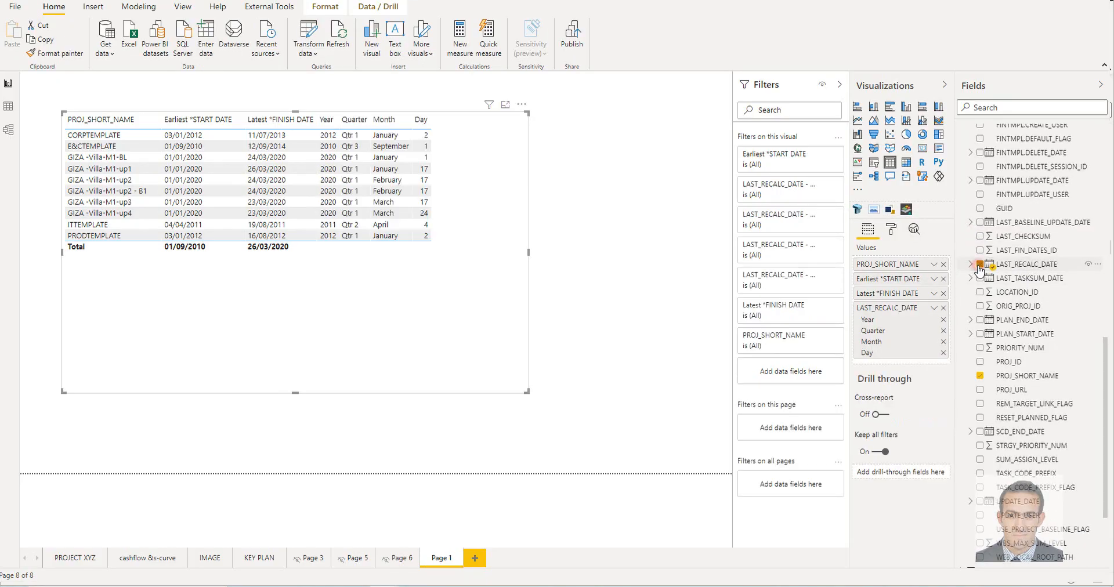
pyautogui.click(934, 308)
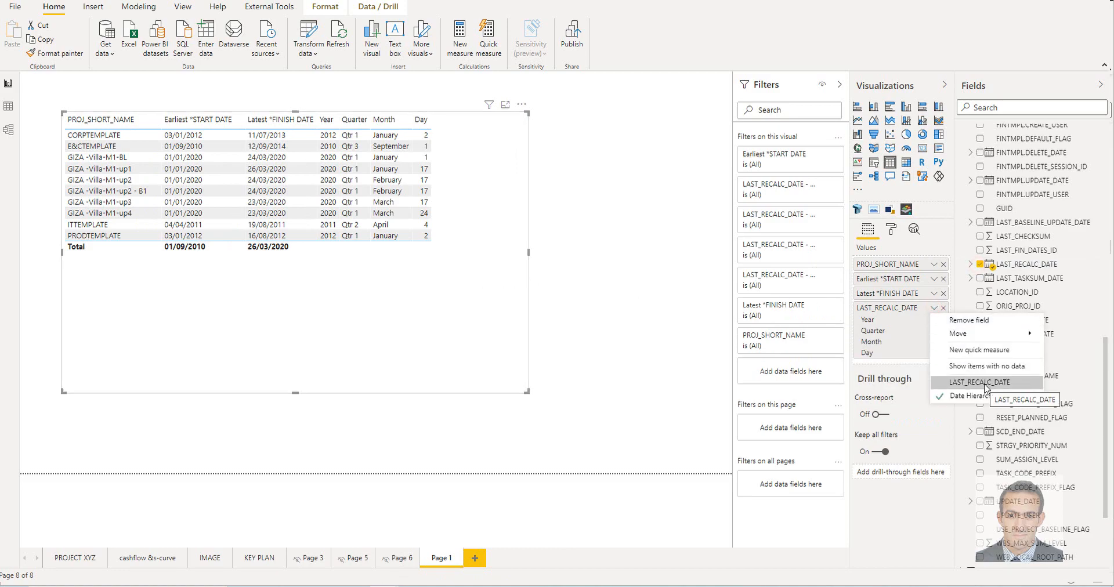
pyautogui.click(985, 384)
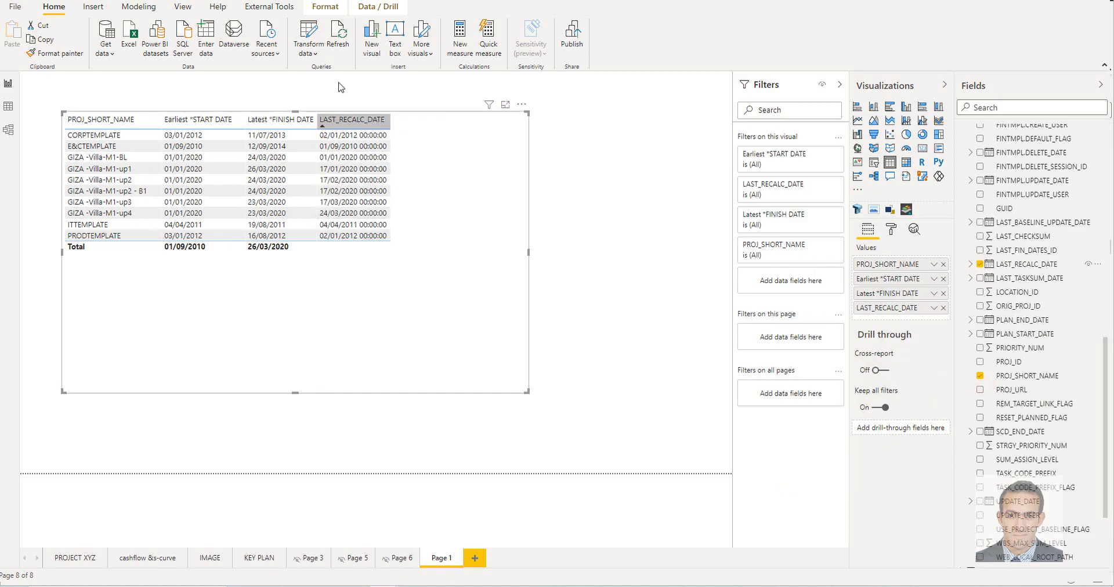
# Format the LAST_RECALC_DATE field as *14/03/2001 (dd/mm/yyyy)
pyautogui.click(1033, 264)
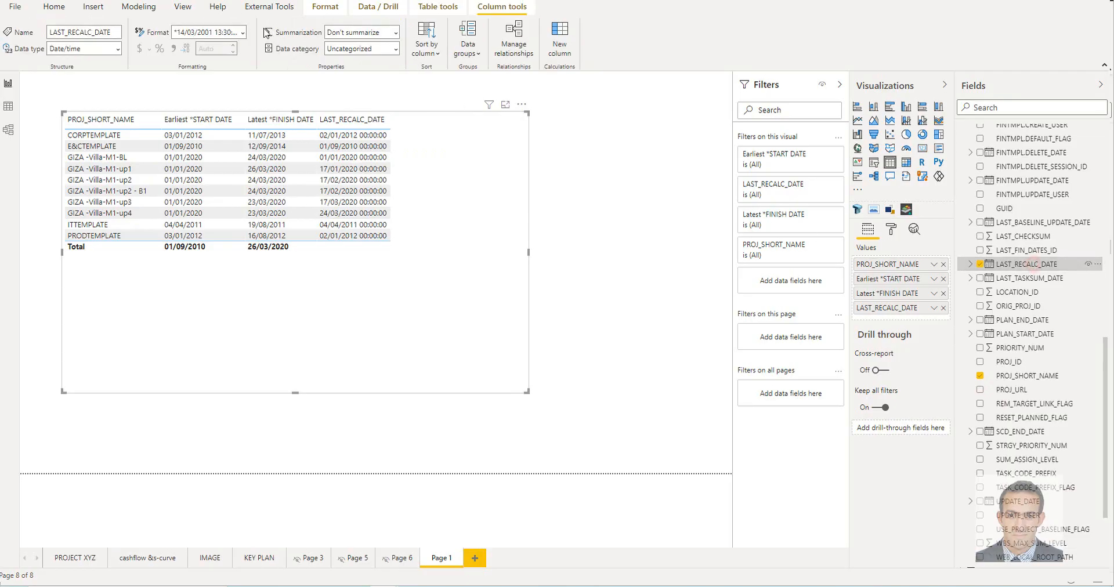
pyautogui.click(246, 29)
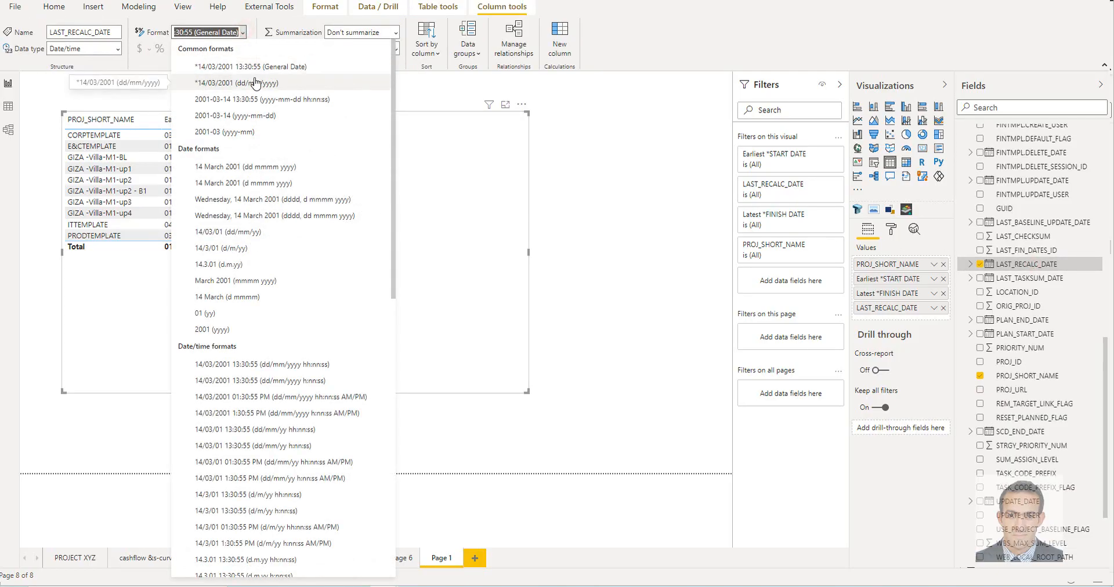
pyautogui.click(267, 83)
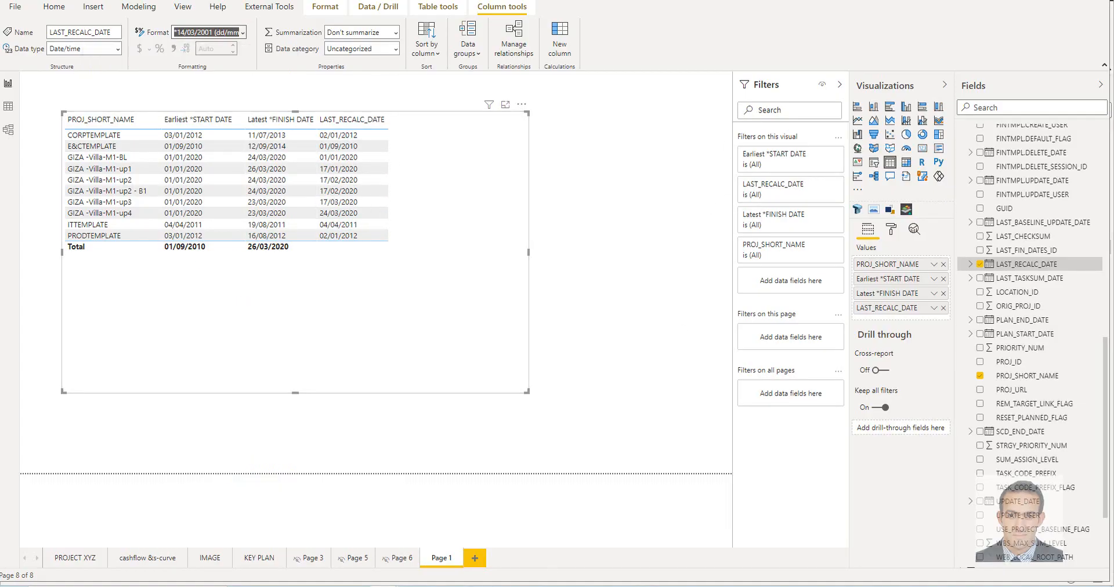
# Switch to the SQLite database browser and find GIZA -Villa-M1-up2 - B1 in the PROJECT table's PROJ_SHORT_NAME column
pyautogui.hotkey('alt', 'Tab')
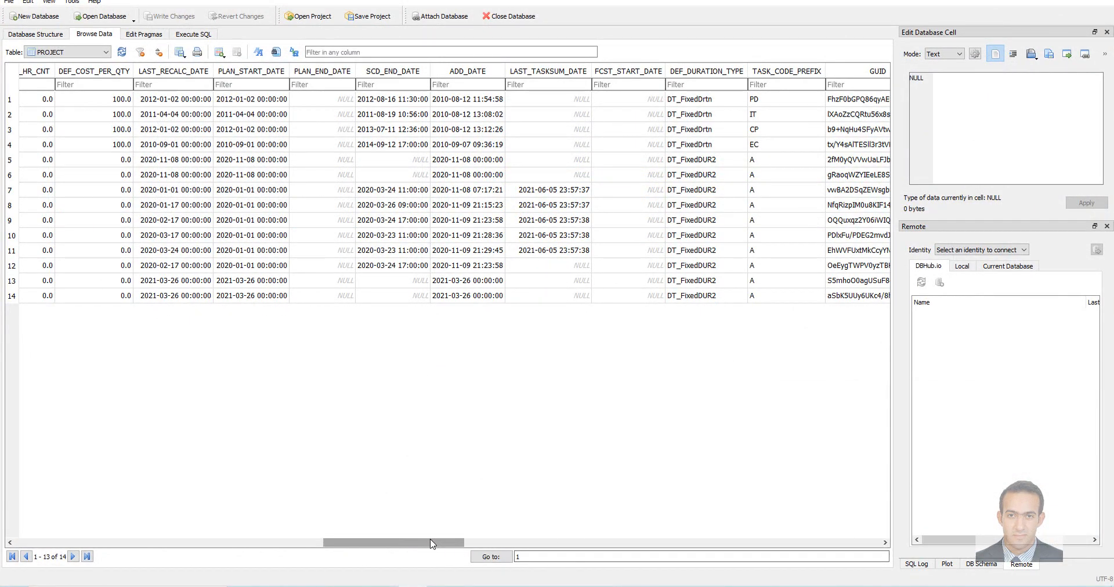
pyautogui.moveTo(430, 542); pyautogui.dragTo(235, 540)
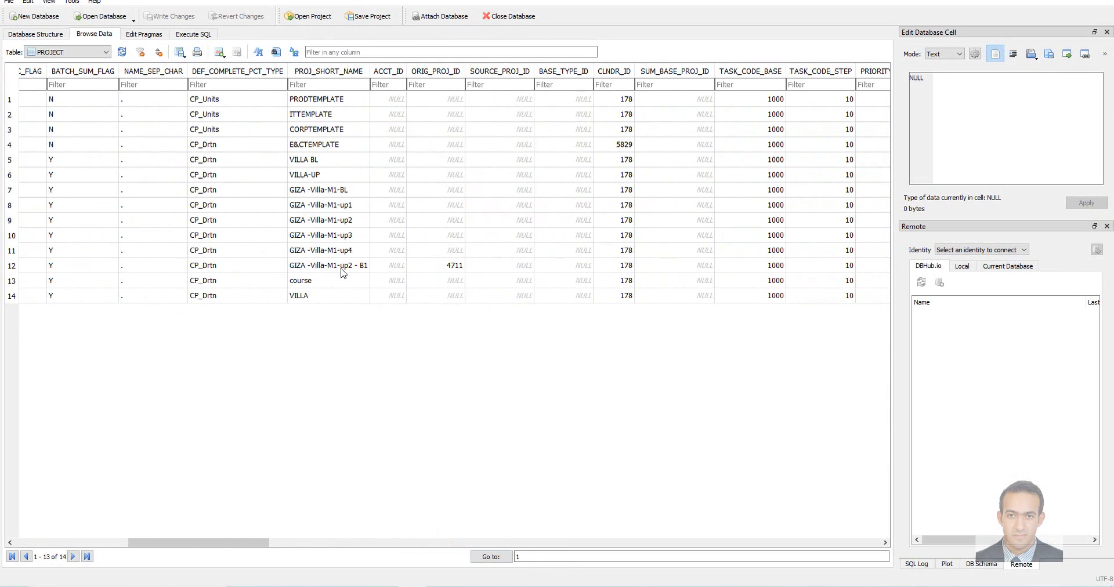
pyautogui.click(346, 267)
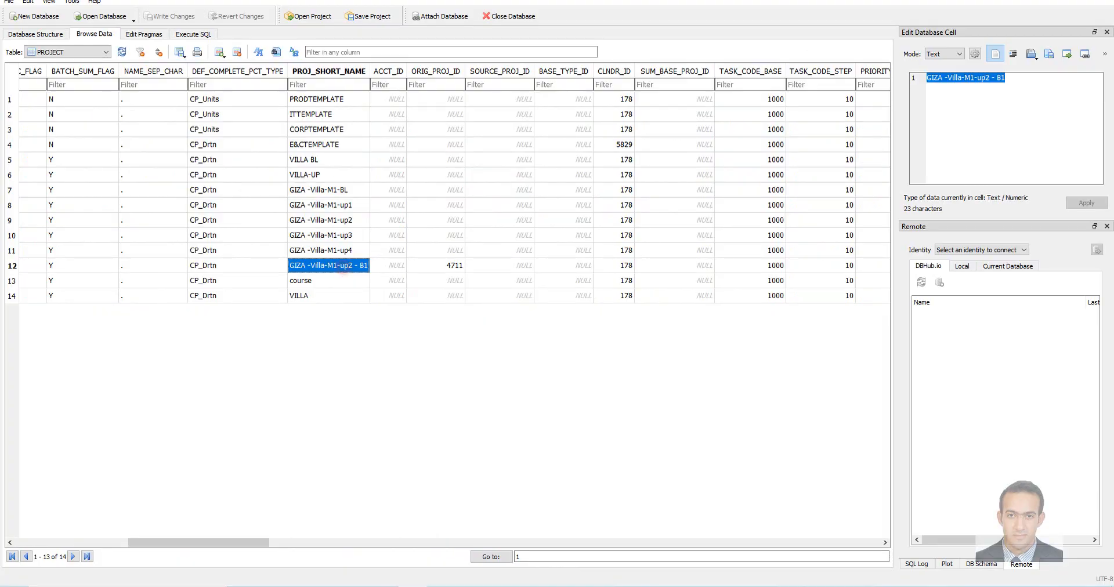
# Switch to Primavera P6, open the project GIZA -Villa-M1-up2 and bring up its baselines for maintenance
pyautogui.click(1049, 0)
pyautogui.click(729, 210)
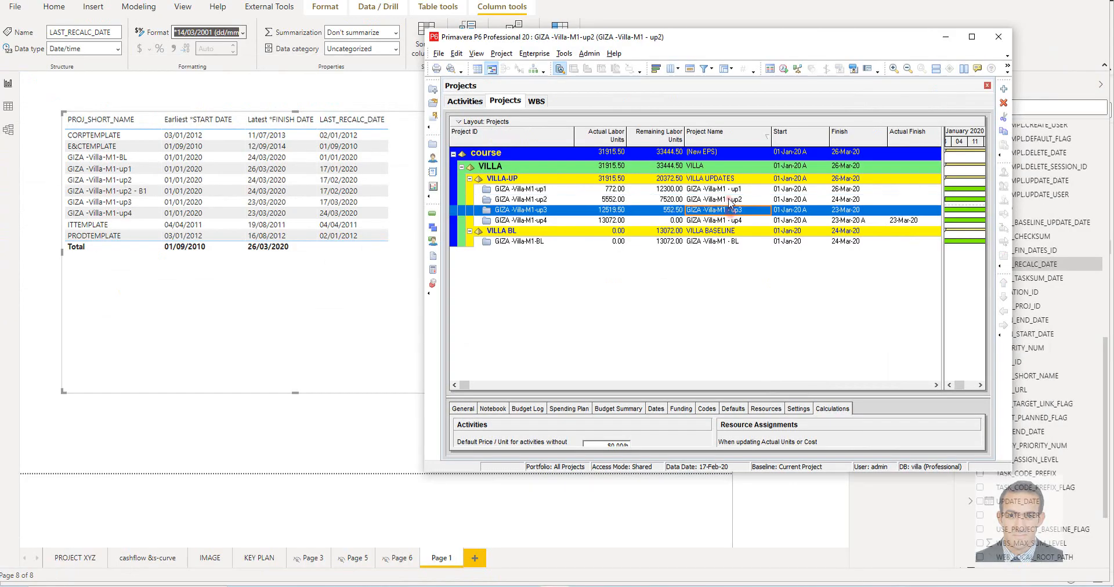
pyautogui.click(729, 202)
pyautogui.rightClick(729, 202)
pyautogui.click(766, 206)
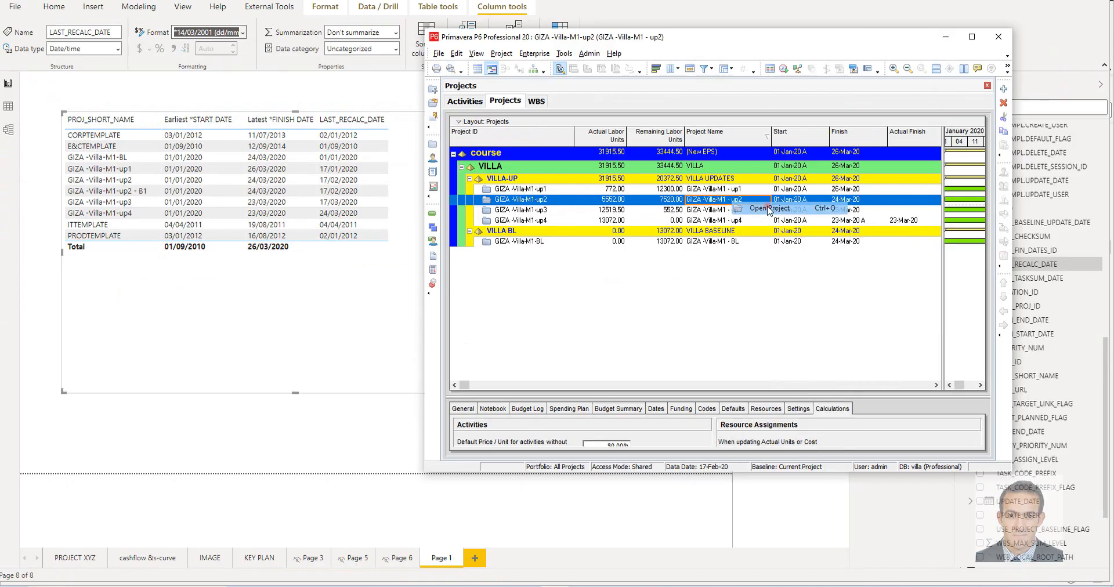
pyautogui.click(501, 53)
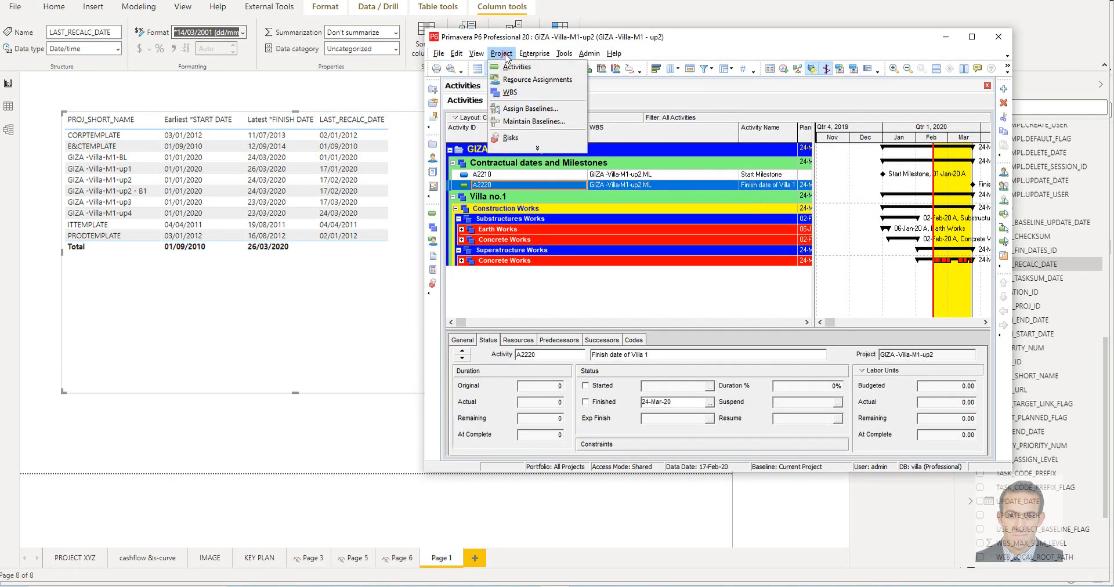
pyautogui.click(545, 122)
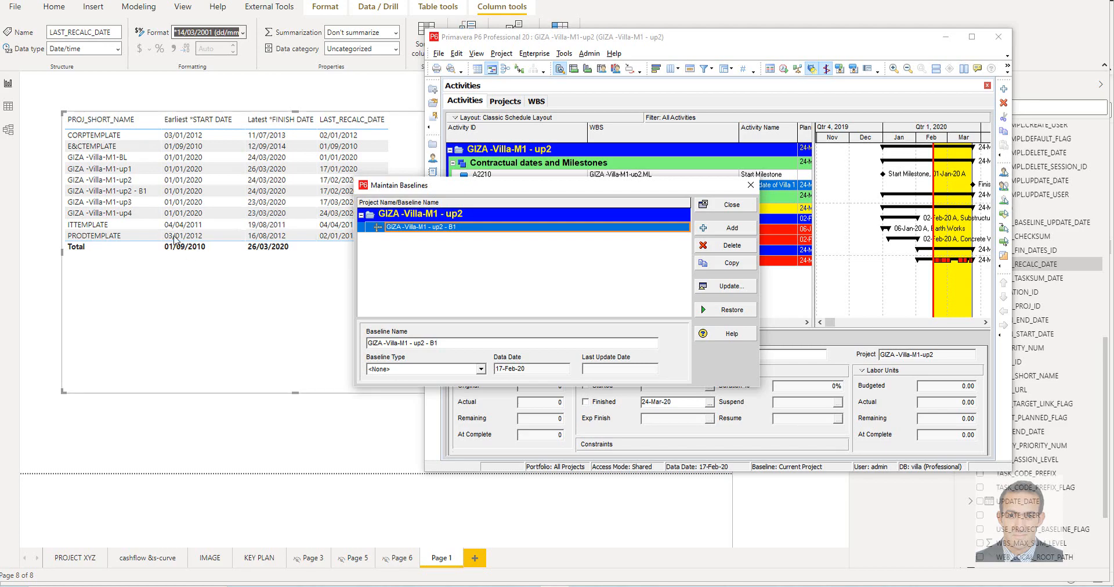
# Restore the baseline GIZA -Villa-M1 - up2 - B1 as a separate project and return to the project list
pyautogui.click(730, 313)
pyautogui.click(521, 313)
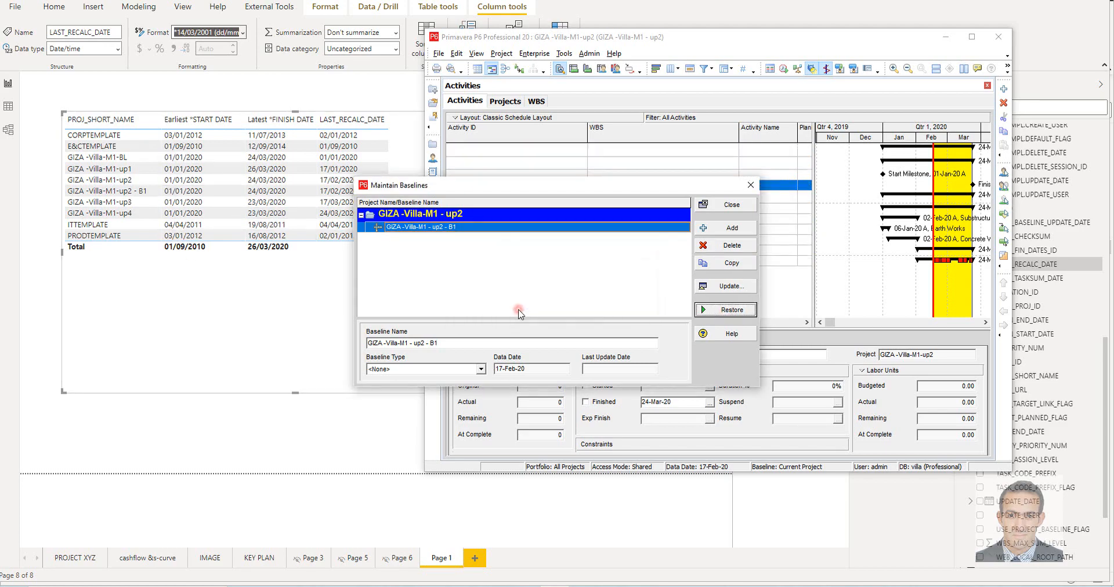
pyautogui.press('Escape')
pyautogui.click(506, 101)
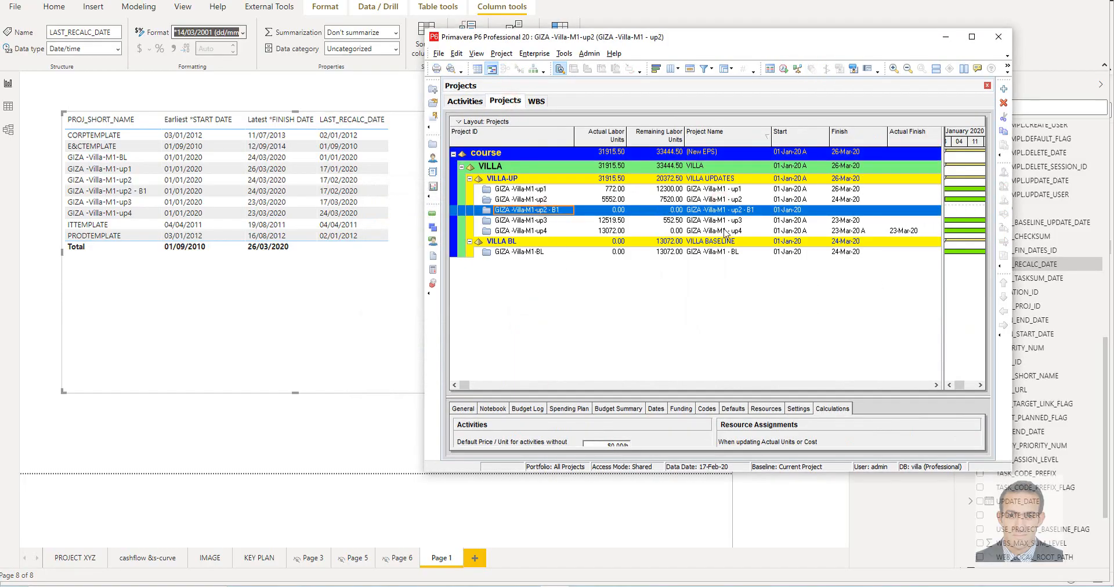
# Back in Power BI, rename the LAST_RECALC_DATE field in PRI-PROJECT as *DATA DATE
pyautogui.click(945, 38)
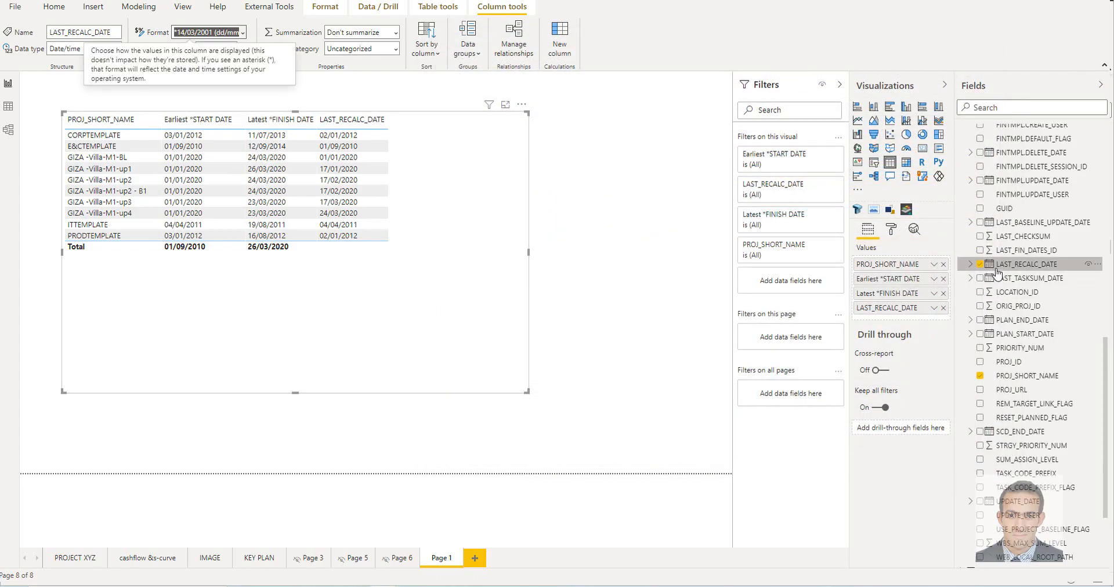
pyautogui.click(1006, 269)
pyautogui.doubleClick(1007, 268)
pyautogui.write('*')
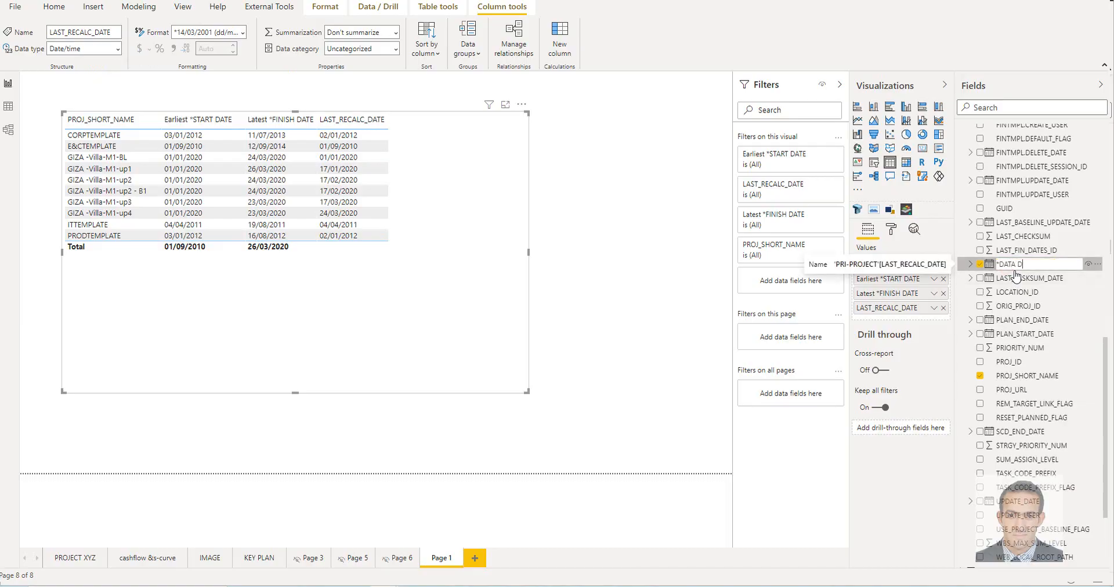
pyautogui.write('DATA DATE')
pyautogui.press('Return')
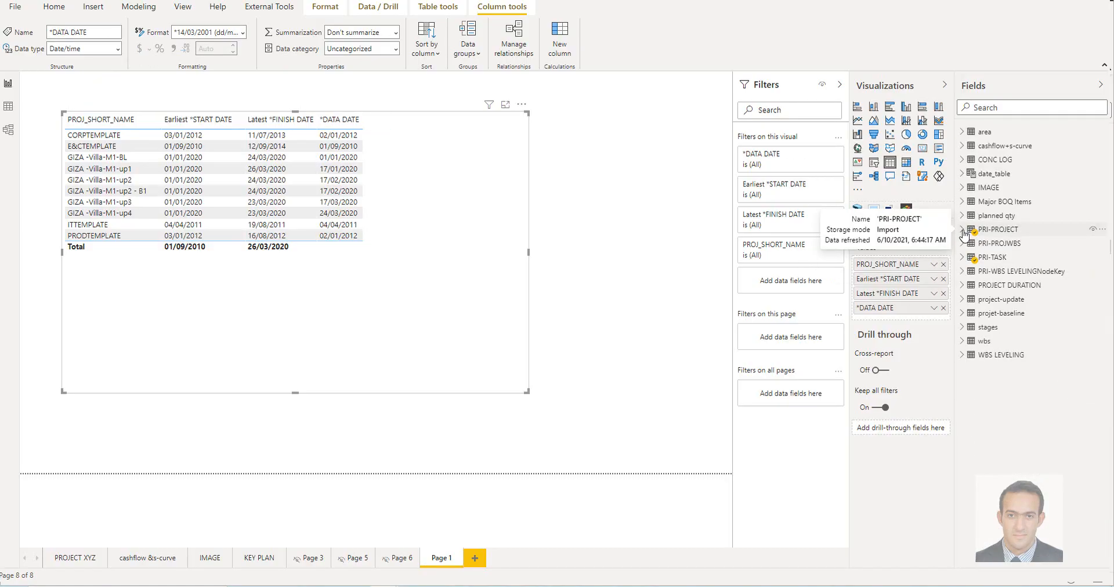
# Expand the PRI-TASK table and look through its fields
pyautogui.click(962, 257)
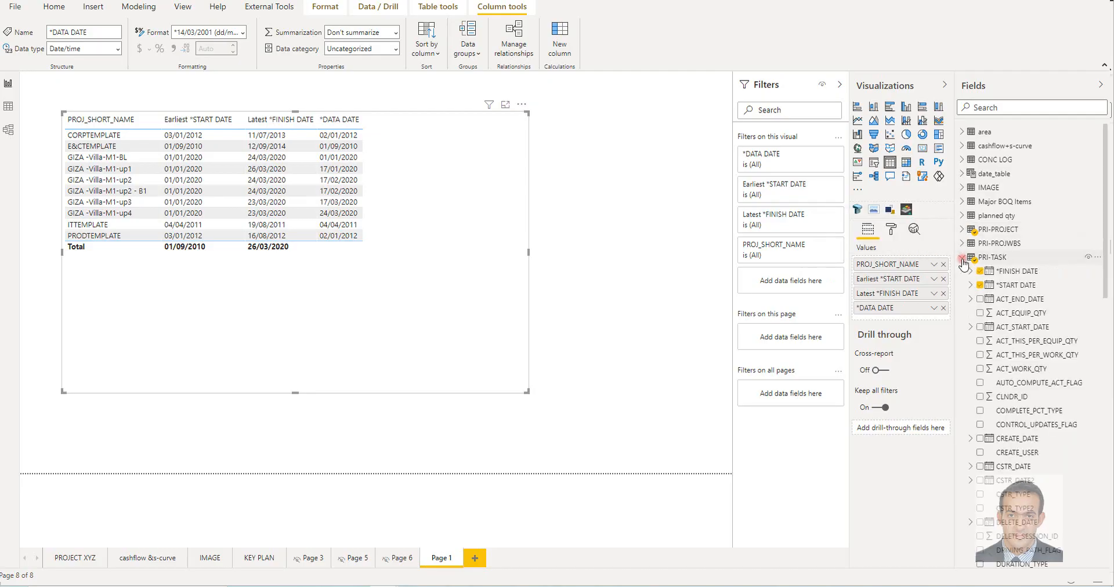
pyautogui.scroll(-10, 1036, 368)
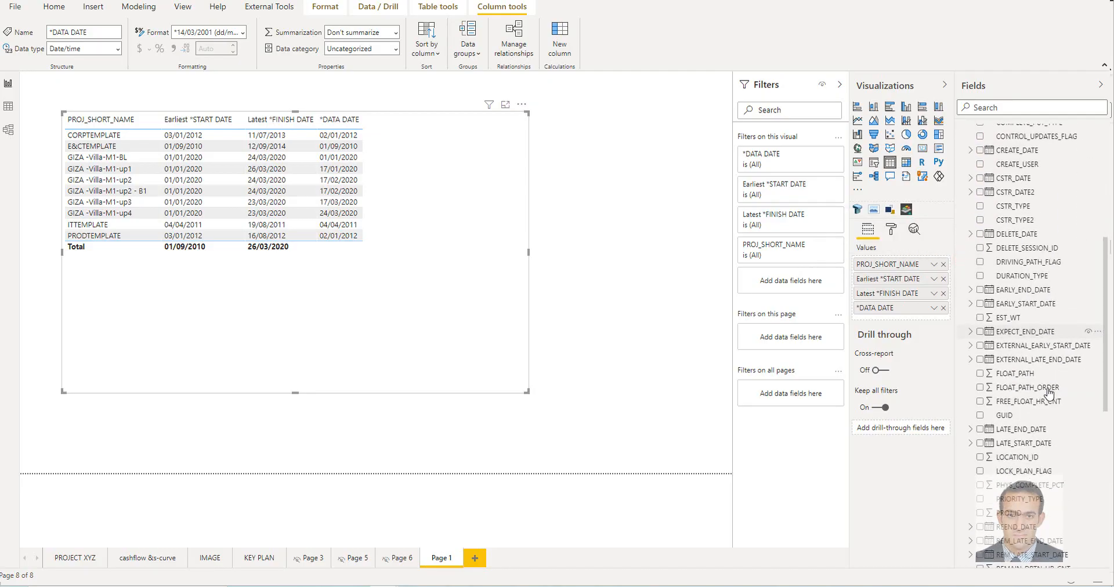
pyautogui.scroll(8, 1049, 395)
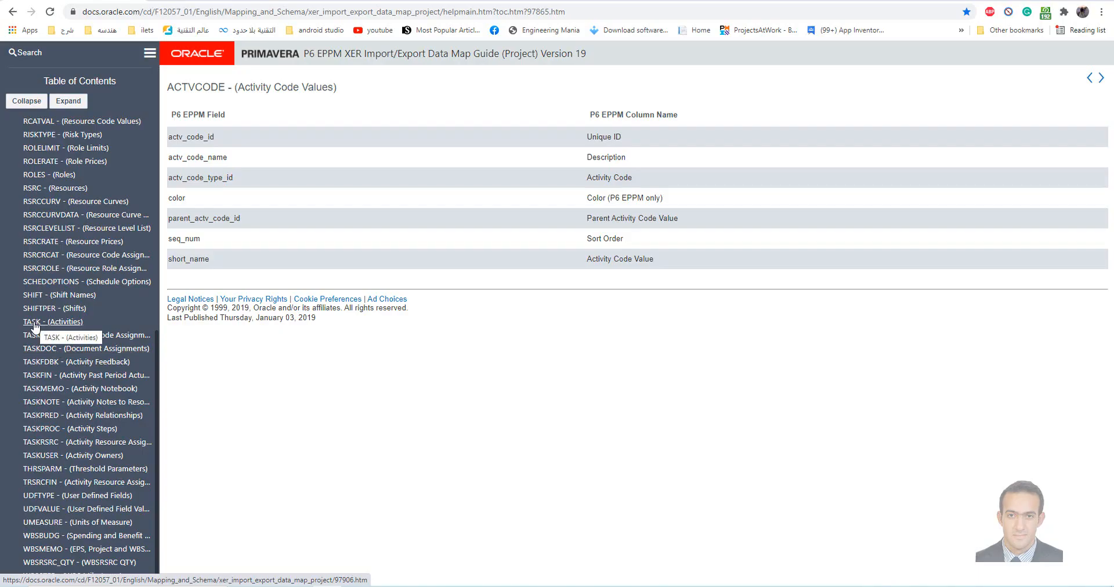
# Switch to Oracle's P6 EPPM XER data map guide and examine the TASK field names, including act_equip_qty and act_work_qty
pyautogui.click(35, 324)
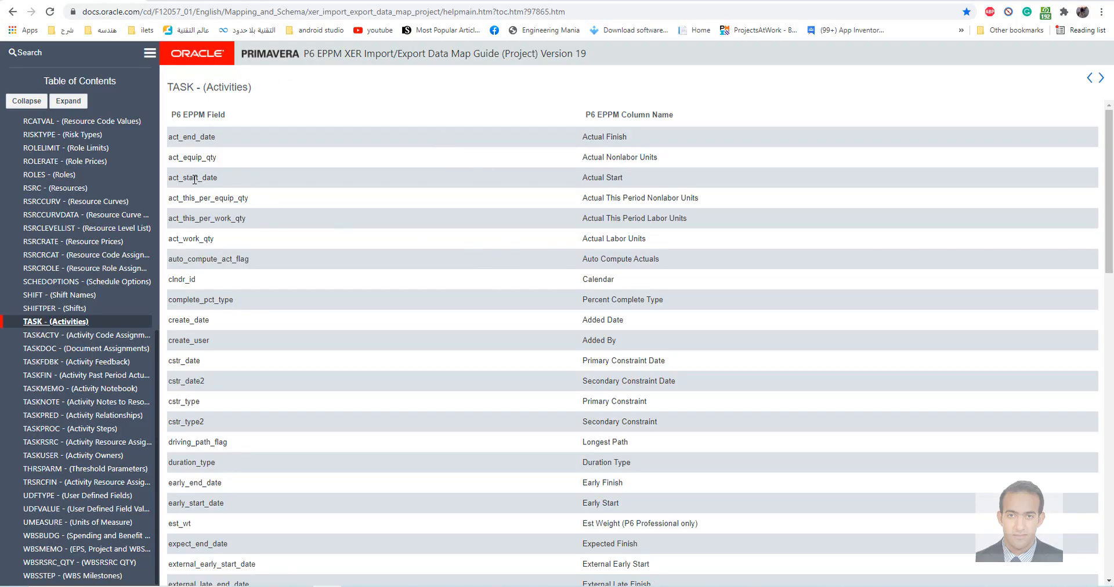
pyautogui.moveTo(186, 156); pyautogui.dragTo(514, 159)
pyautogui.moveTo(598, 156); pyautogui.dragTo(654, 157)
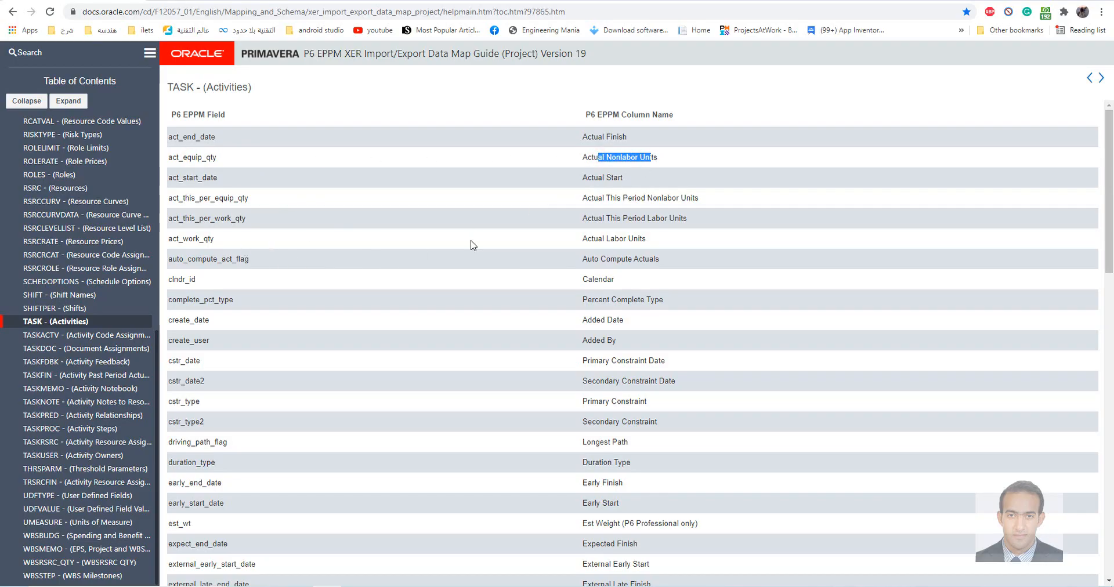
pyautogui.moveTo(581, 238); pyautogui.dragTo(658, 239)
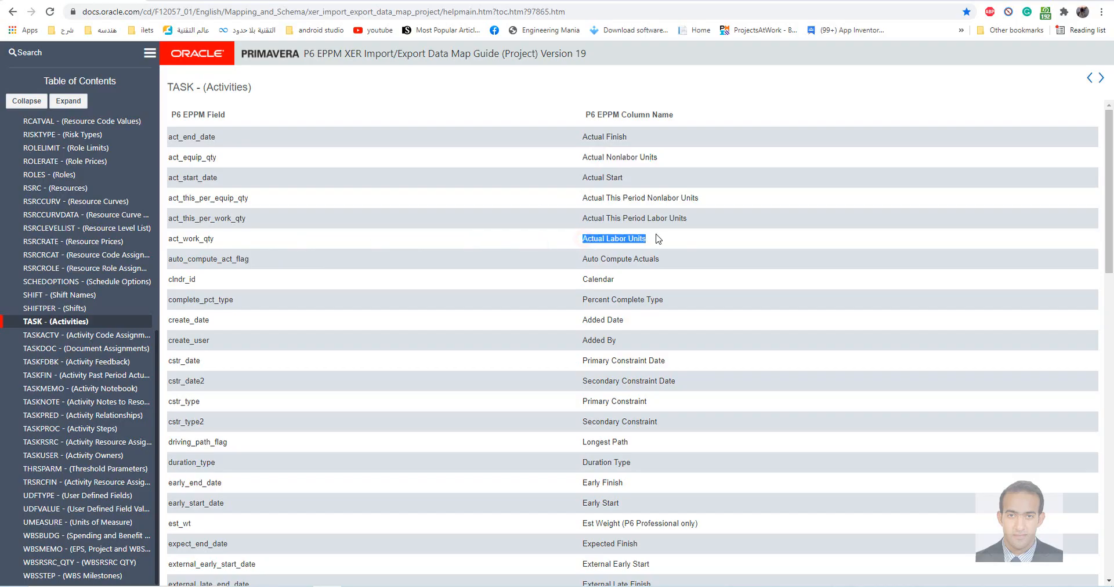
pyautogui.scroll(-6, 569, 334)
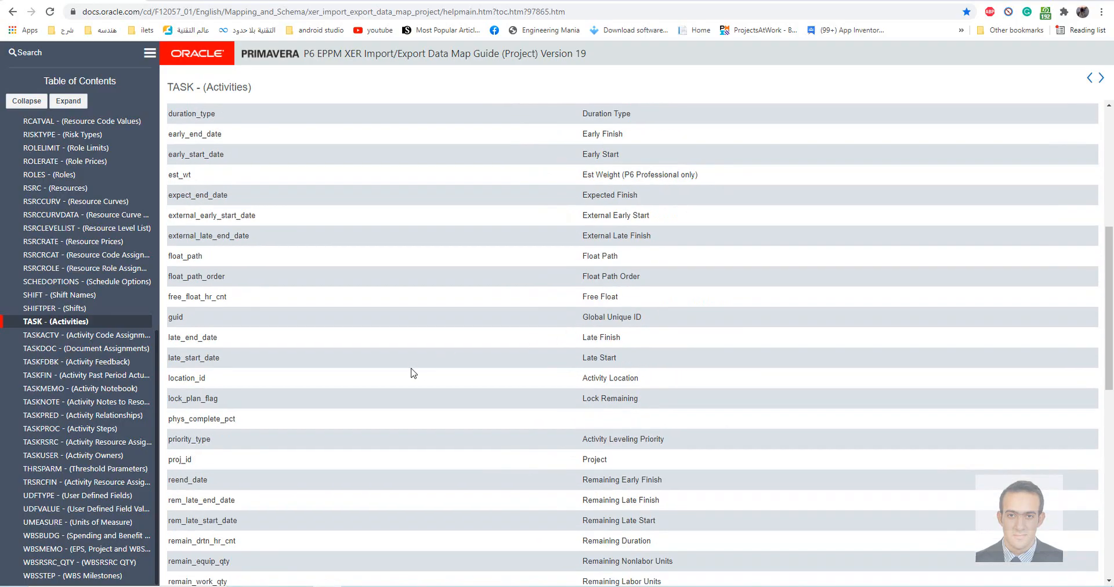
pyautogui.scroll(-5, 413, 373)
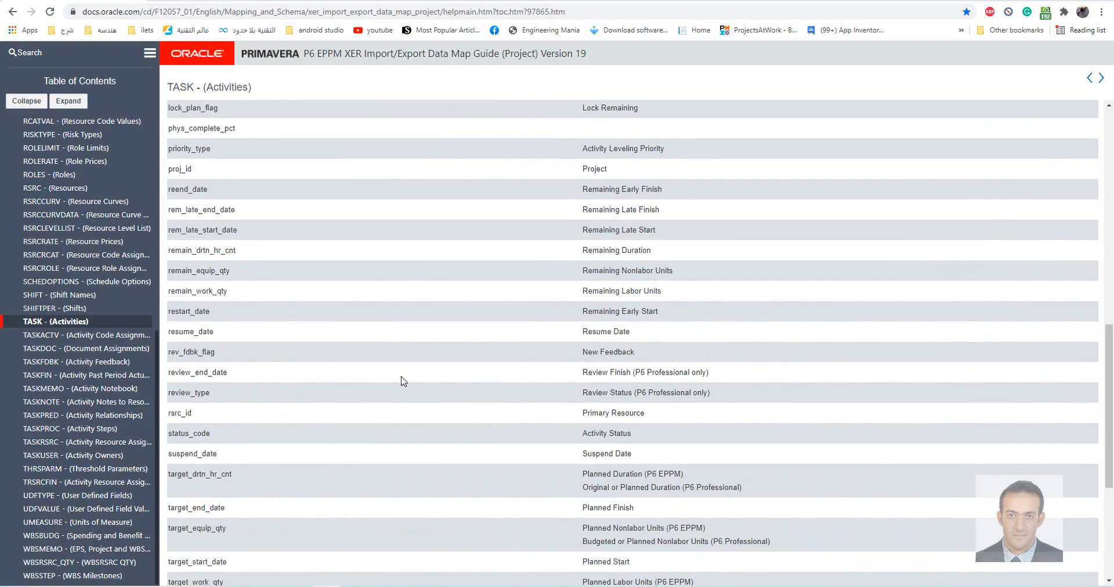
# Examine the guide's TASK entries for target_equip_qty, target_work_qty and remain_work_qty
pyautogui.scroll(-1, 402, 380)
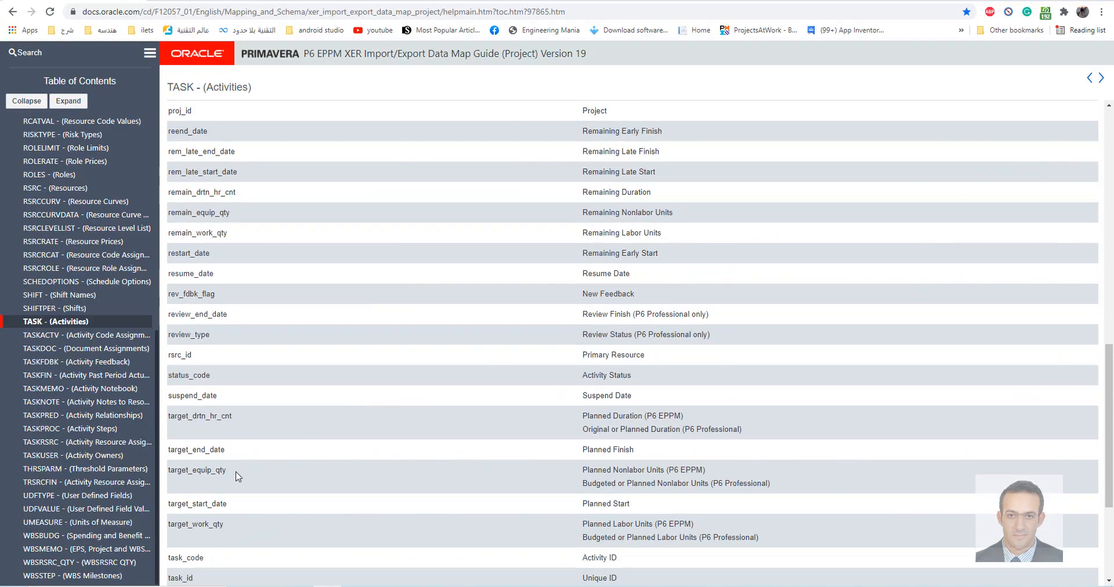
pyautogui.moveTo(189, 473); pyautogui.dragTo(226, 471)
pyautogui.moveTo(174, 524); pyautogui.dragTo(429, 528)
pyautogui.scroll(-1, 256, 274)
pyautogui.scroll(2, 256, 274)
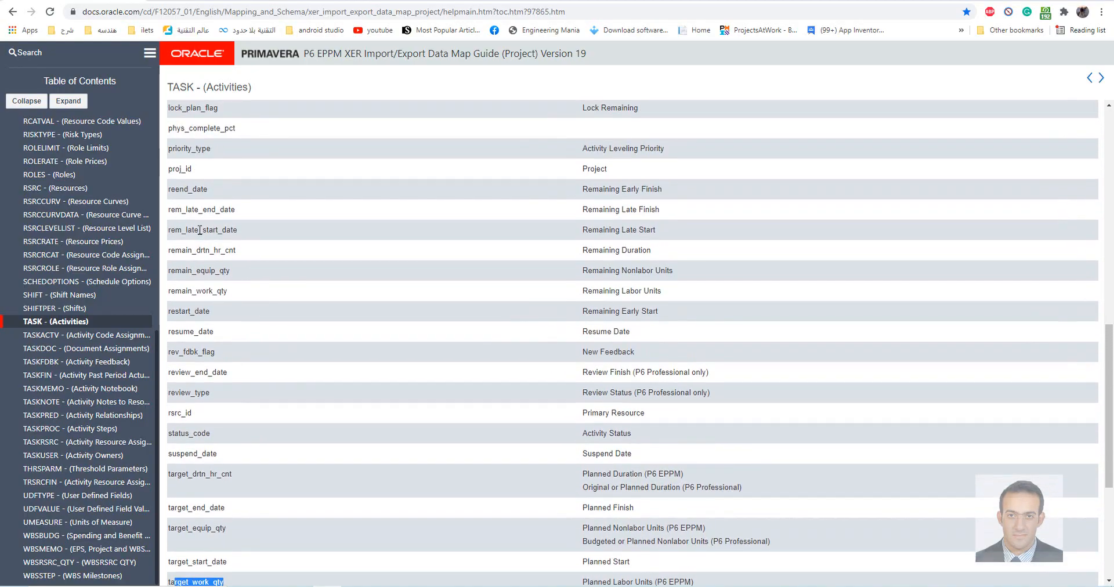
pyautogui.scroll(2, 315, 311)
pyautogui.moveTo(167, 407); pyautogui.dragTo(716, 413)
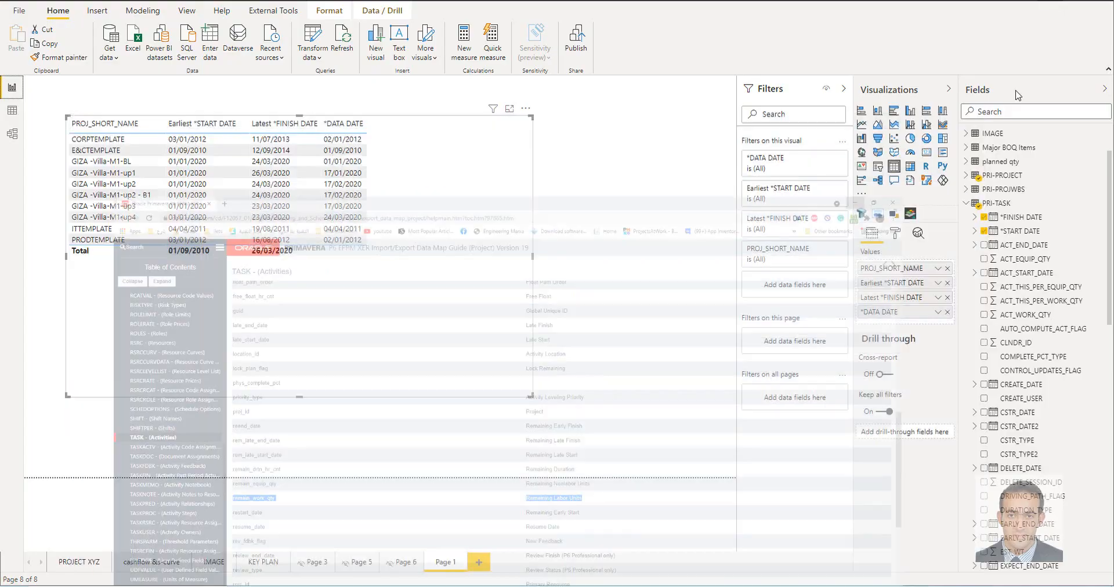
# In Power BI, add ACT_WORK_QTY, REMAIN_WORK_QTY and TARGET_WORK_QTY from PRI-TASK to the table visual and widen it
pyautogui.scroll(-1, 1054, 317)
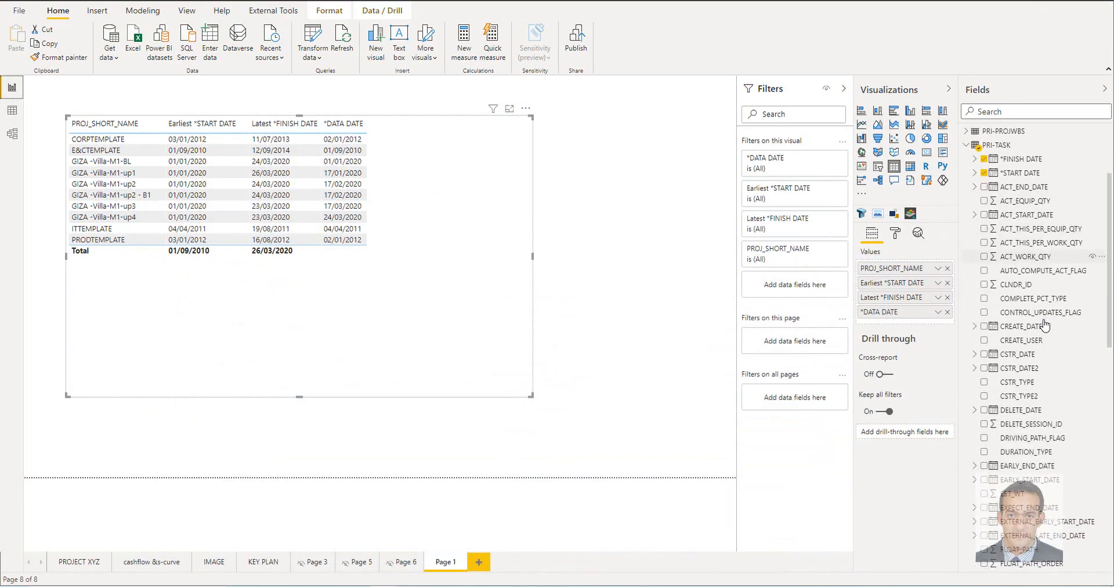
pyautogui.scroll(2, 1067, 328)
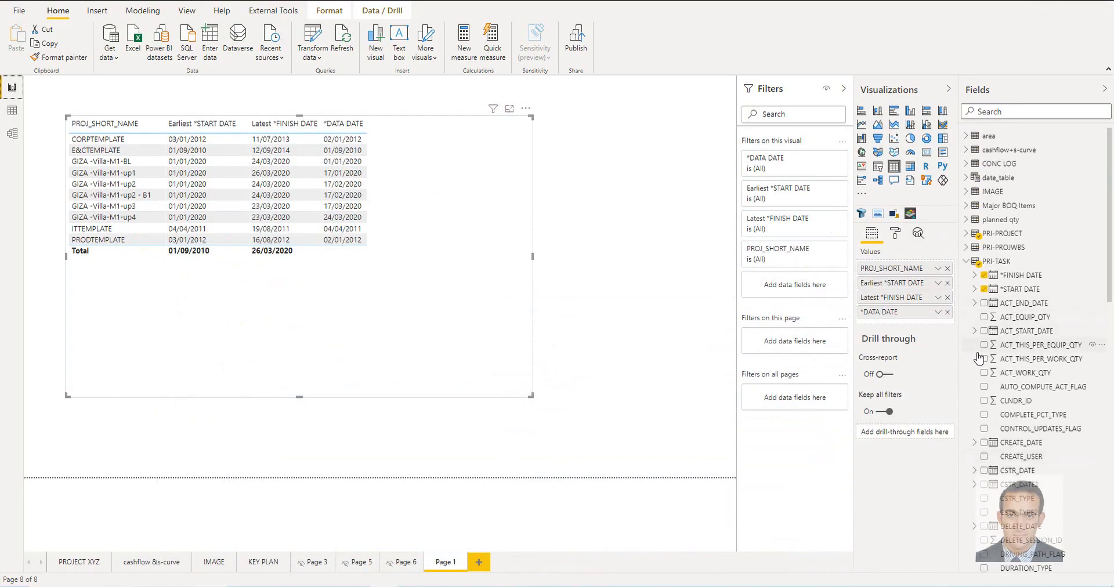
pyautogui.click(984, 374)
pyautogui.scroll(-8, 987, 377)
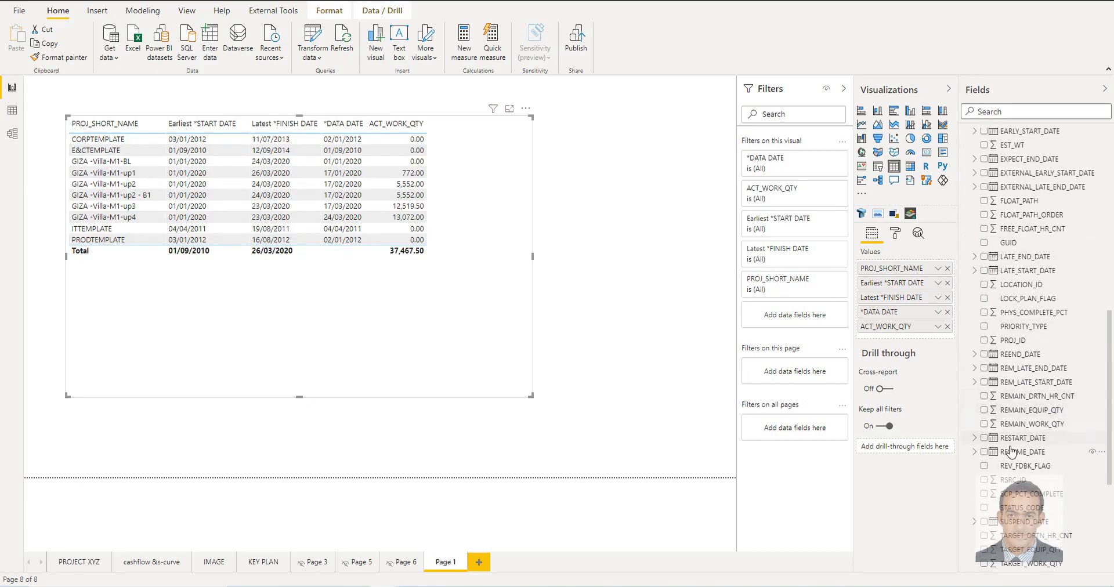
pyautogui.click(985, 424)
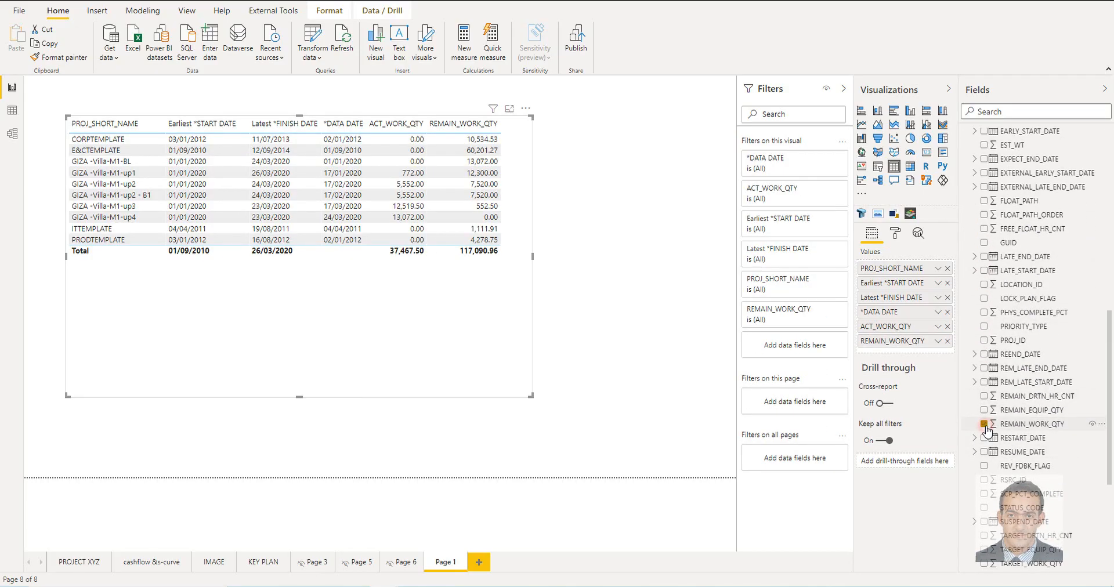
pyautogui.scroll(-6, 1010, 430)
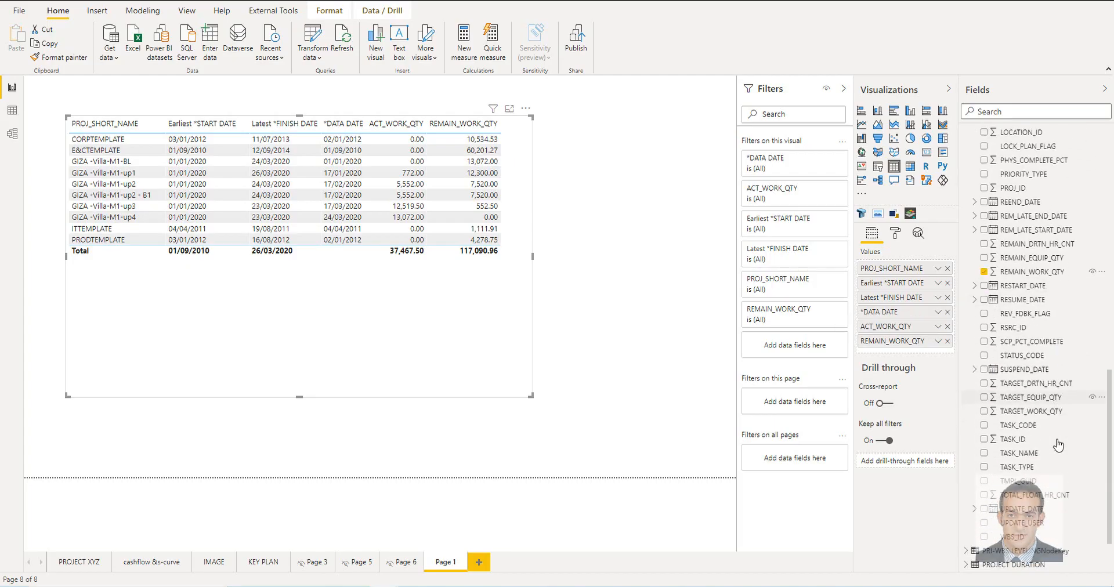
pyautogui.click(985, 389)
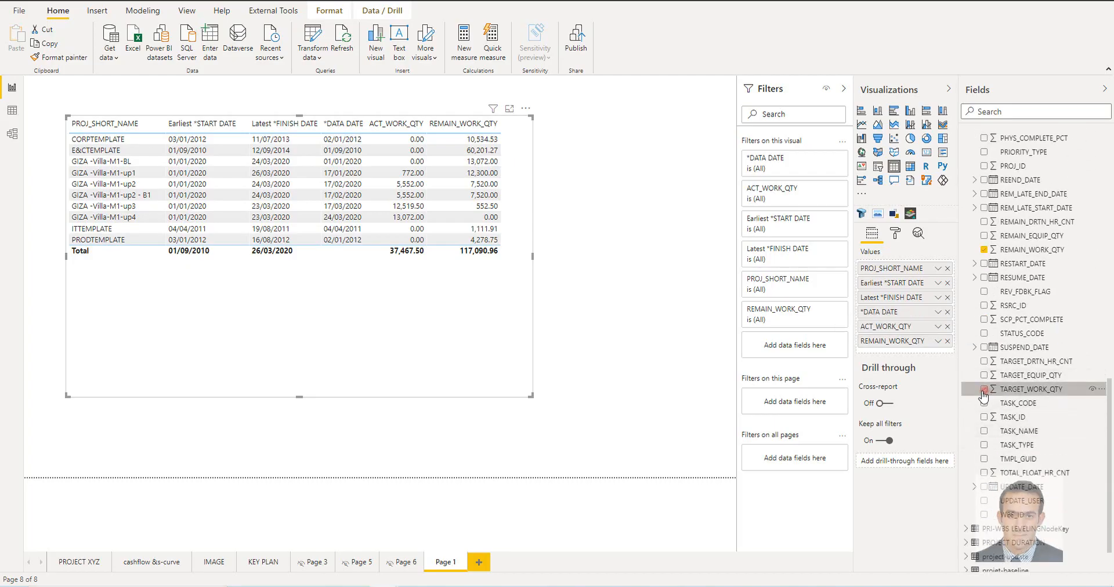
pyautogui.moveTo(533, 256); pyautogui.dragTo(642, 256)
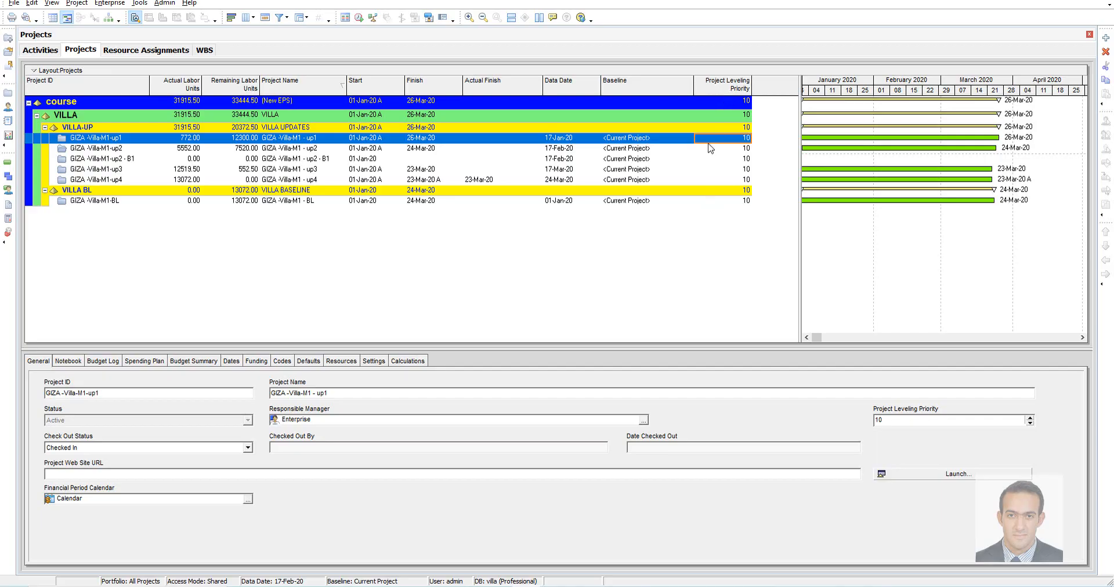
# Switch to Primavera P6 and look through the user-defined columns available for the project list, keeping the current columns
pyautogui.rightClick(611, 232)
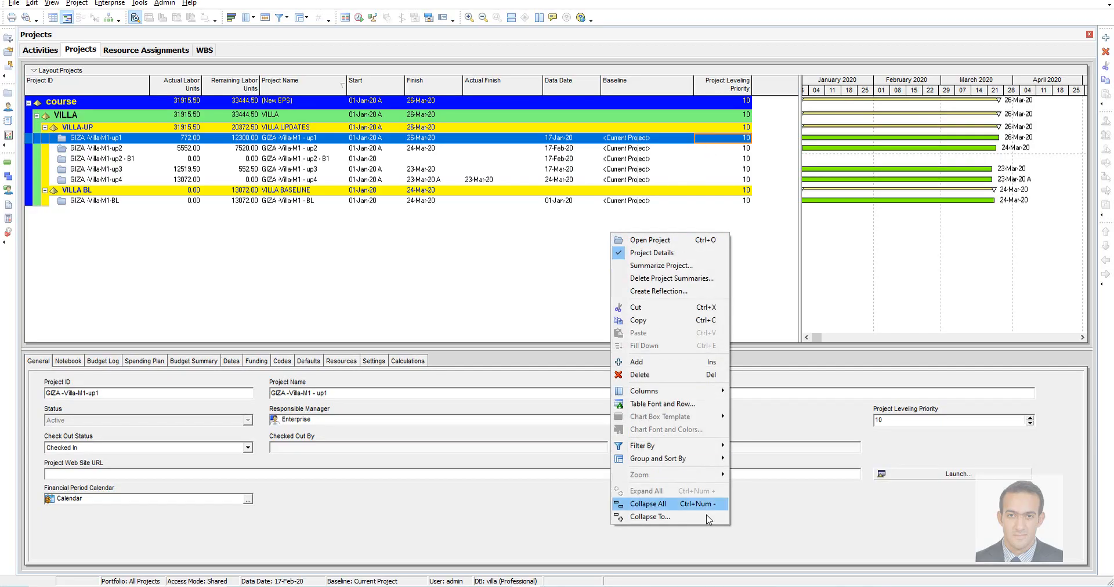
pyautogui.click(673, 394)
pyautogui.click(781, 430)
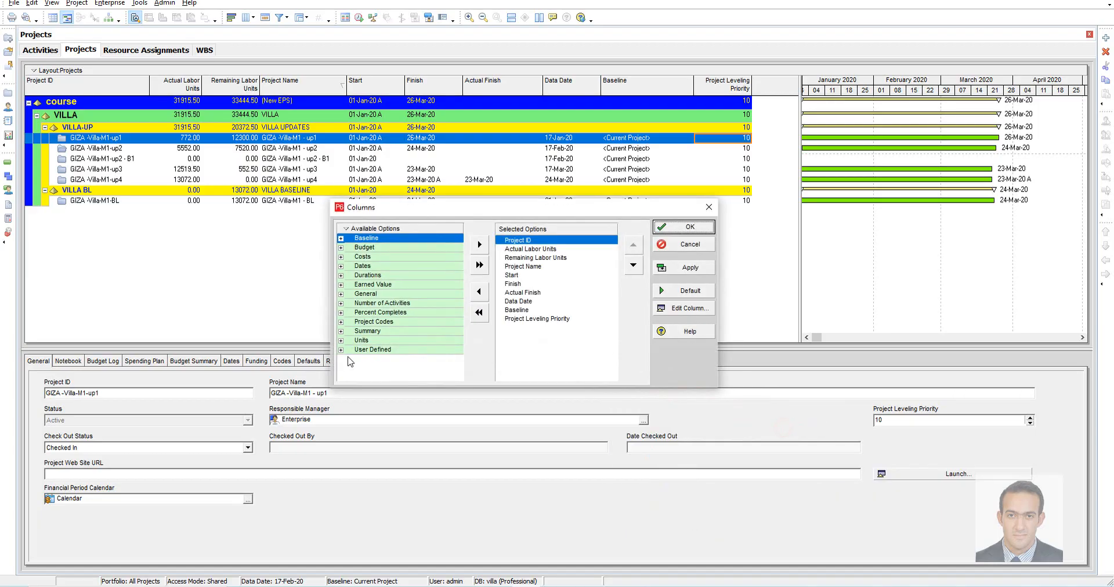
pyautogui.click(341, 351)
pyautogui.scroll(-1, 411, 336)
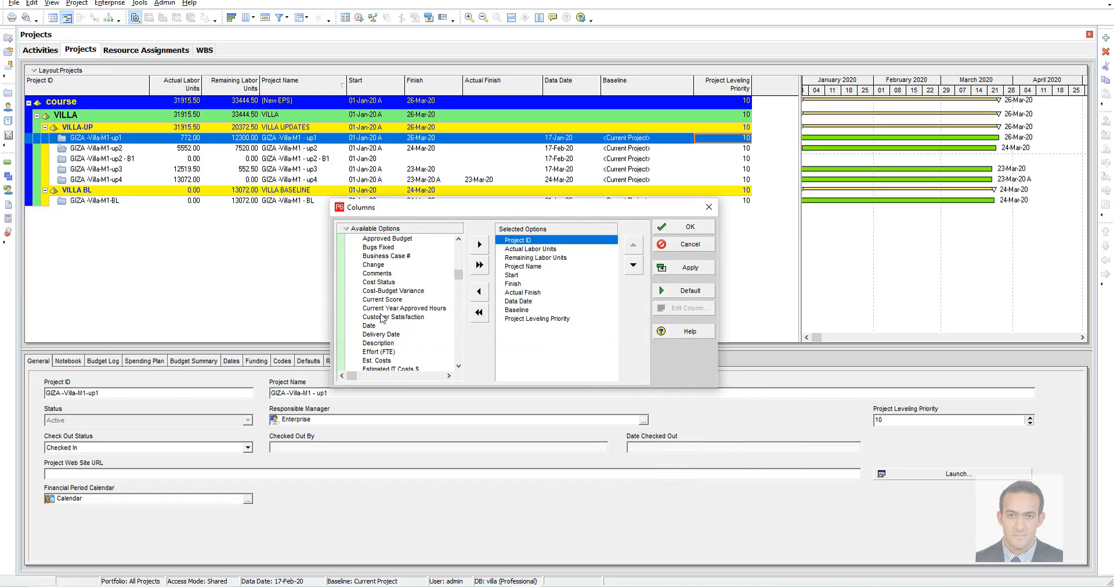
pyautogui.scroll(-5, 383, 332)
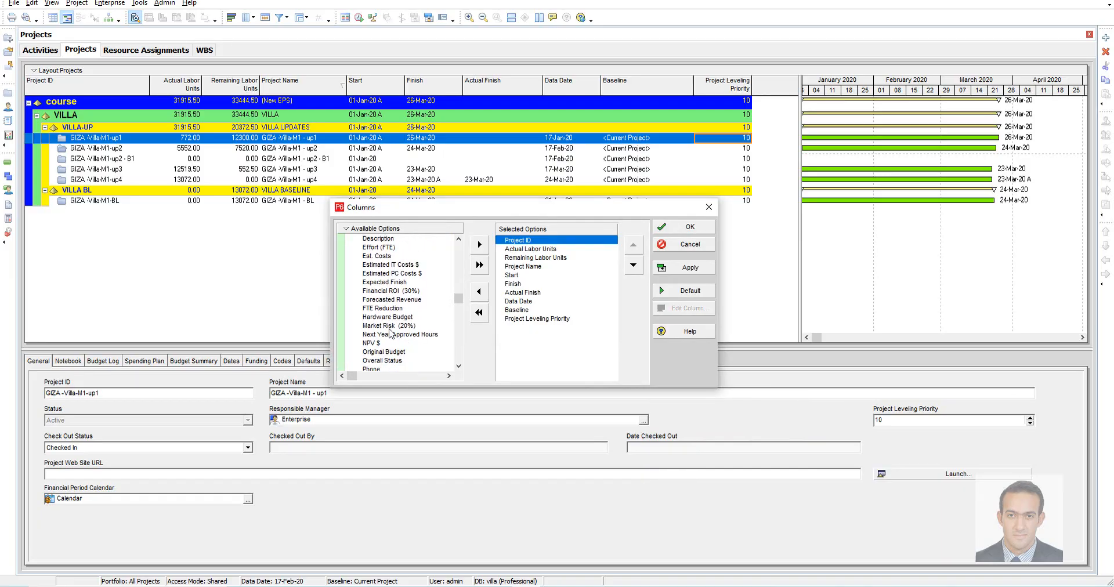
pyautogui.scroll(-2, 390, 335)
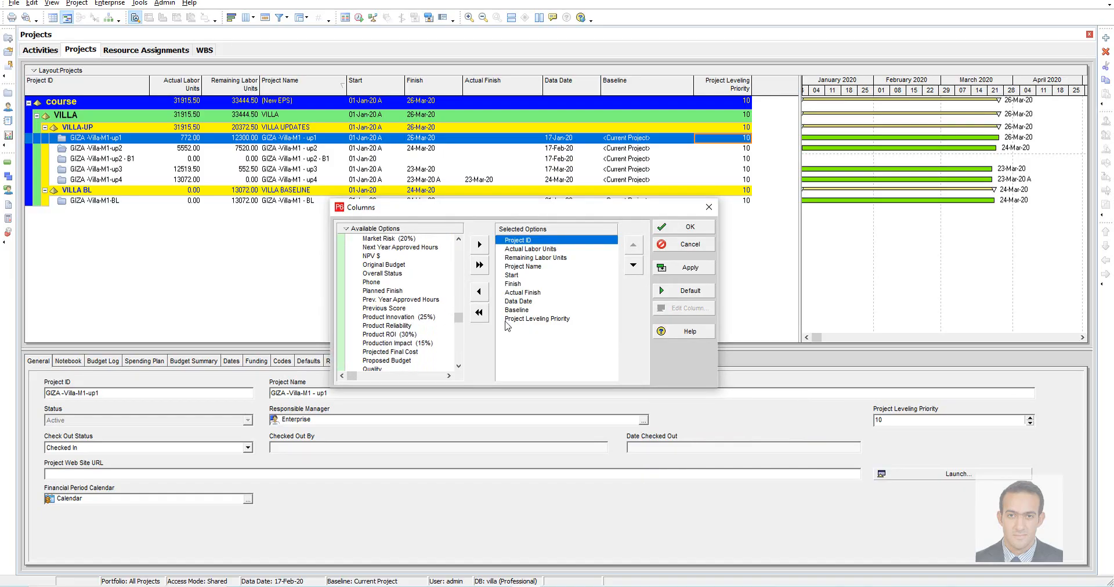
pyautogui.click(690, 246)
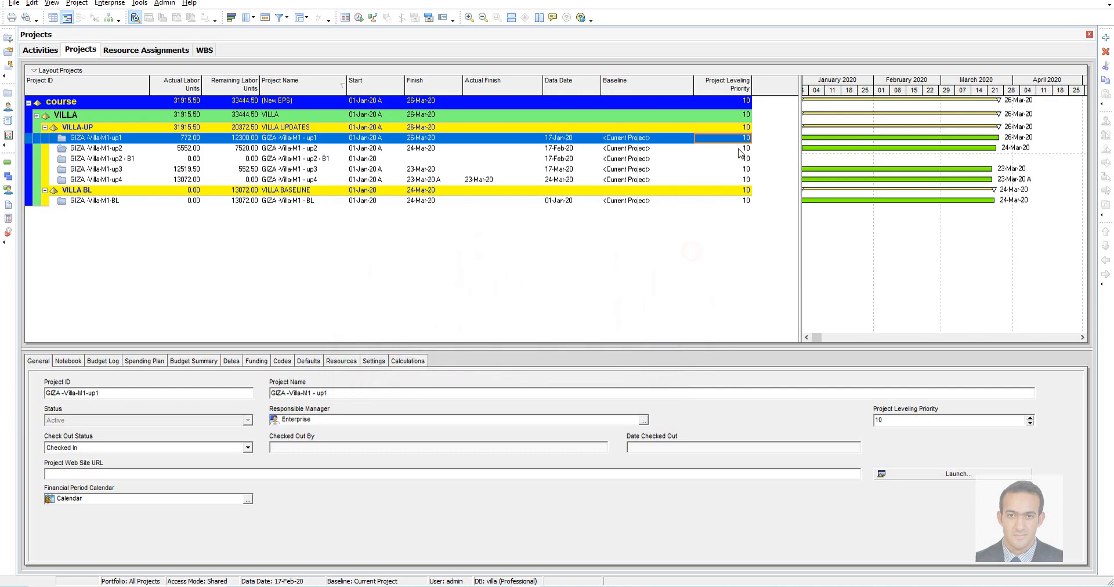
# Set the Project Leveling Priority to 100 for GIZA -Villa-M1-BL and 50 for GIZA -Villa-M1-up1
pyautogui.click(732, 201)
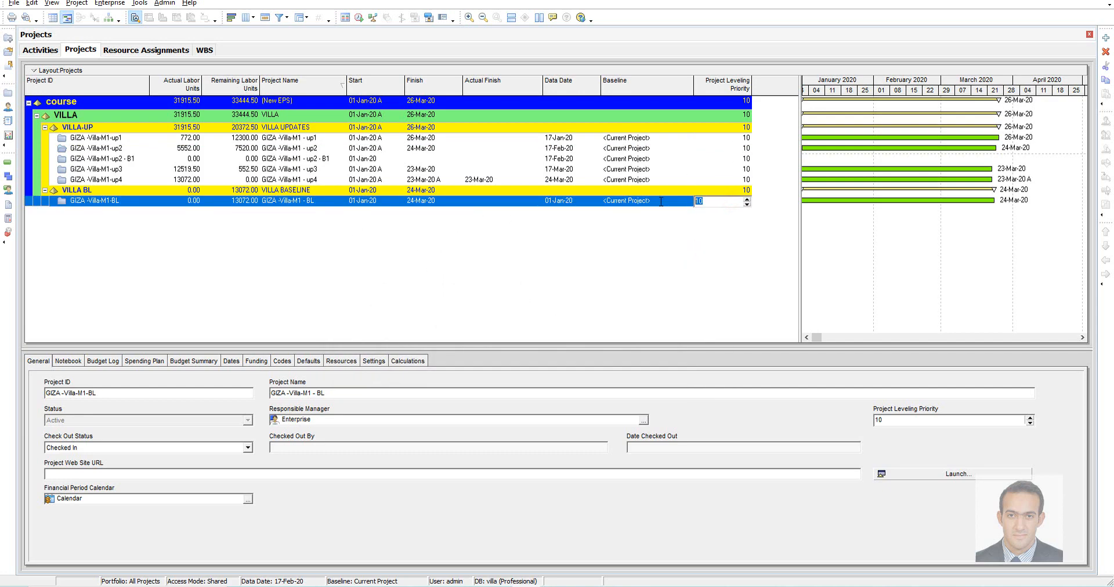
pyautogui.click(728, 140)
pyautogui.write('50')
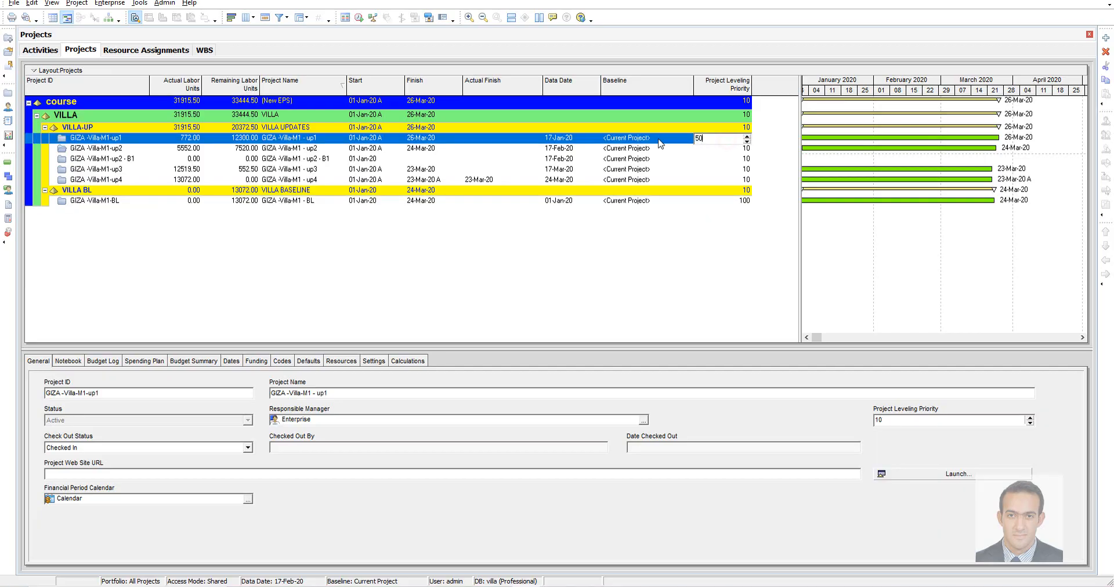
pyautogui.press('Return')
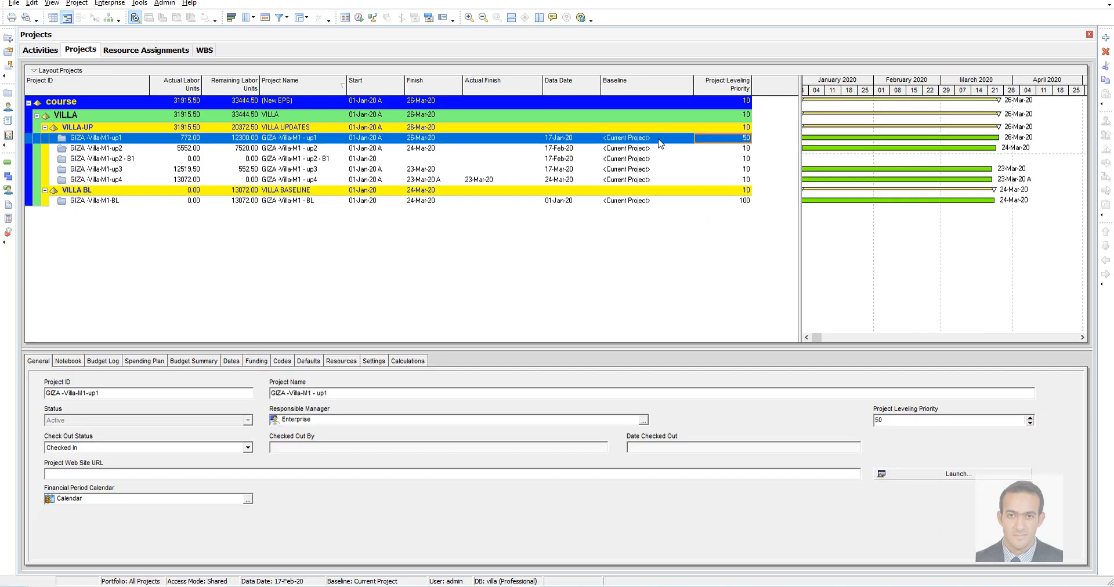
# Fill the leveling priority of 50 down from GIZA -Villa-M1-up1 through GIZA -Villa-M1-up4
pyautogui.press('capslock')
pyautogui.rightClick(744, 178)
pyautogui.click(739, 139)
pyautogui.keyDown('shift'); pyautogui.click(739, 181); pyautogui.keyUp('shift')
pyautogui.rightClick(740, 181)
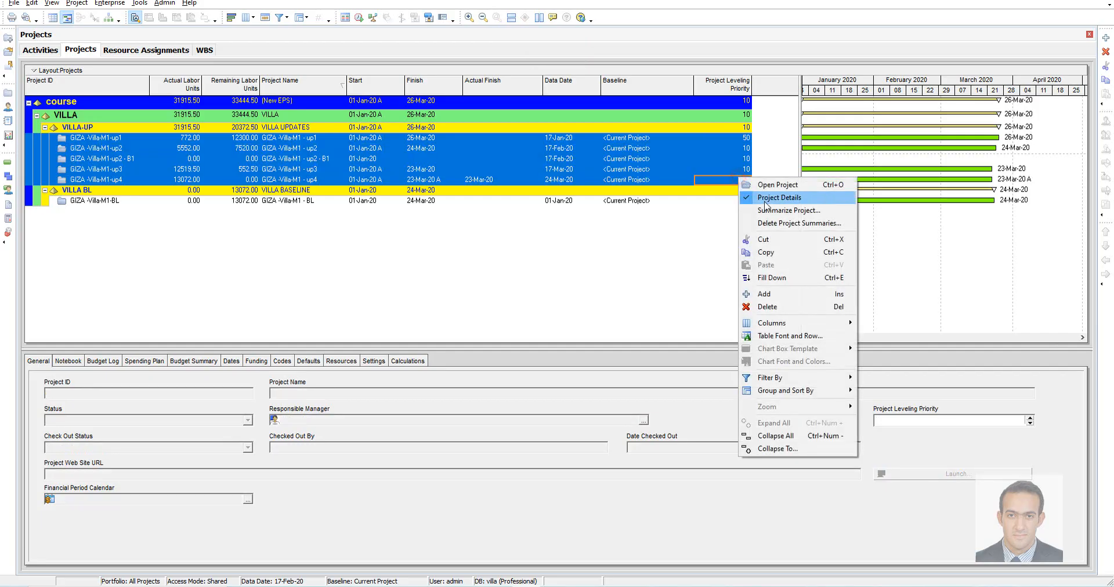
pyautogui.click(782, 272)
pyautogui.click(736, 232)
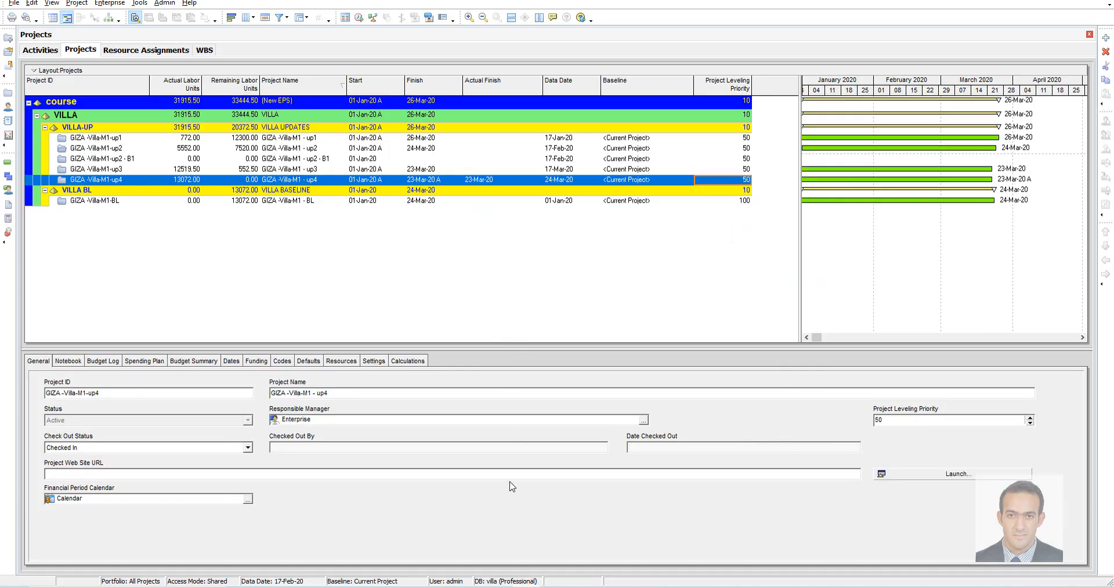
# Return to Power BI, refresh the PRI-PROJECT data and add its PRIORITY_NUM field to the table visual
pyautogui.click(384, 586)
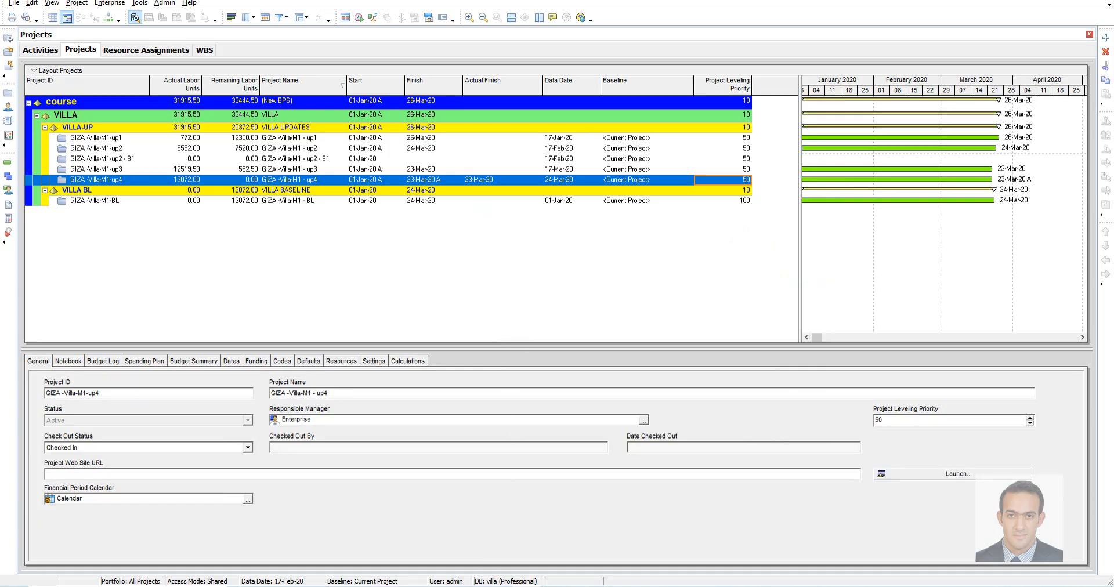
pyautogui.click(432, 559)
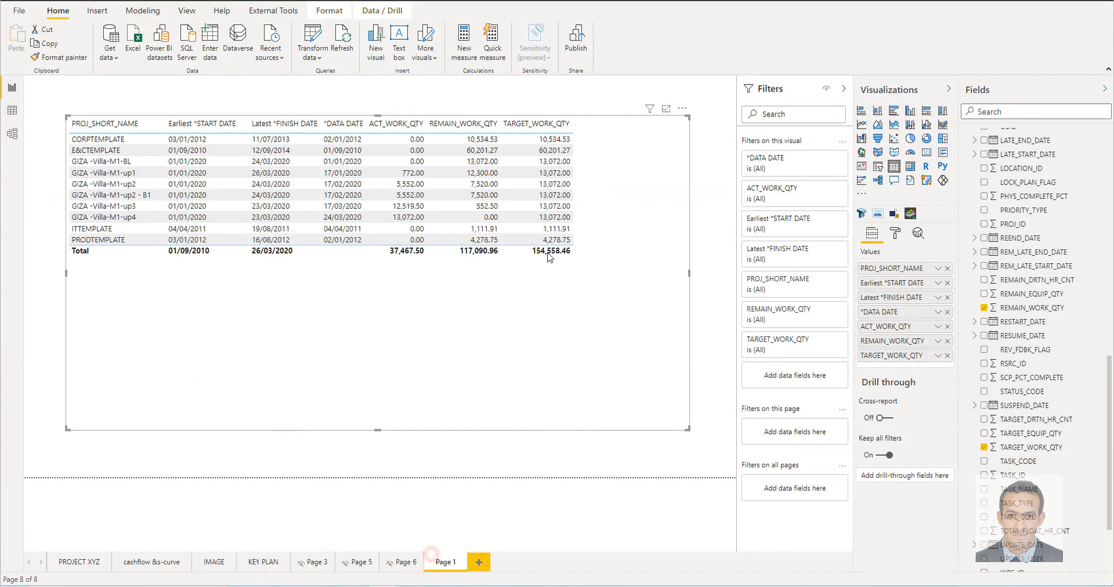
pyautogui.scroll(10, 992, 238)
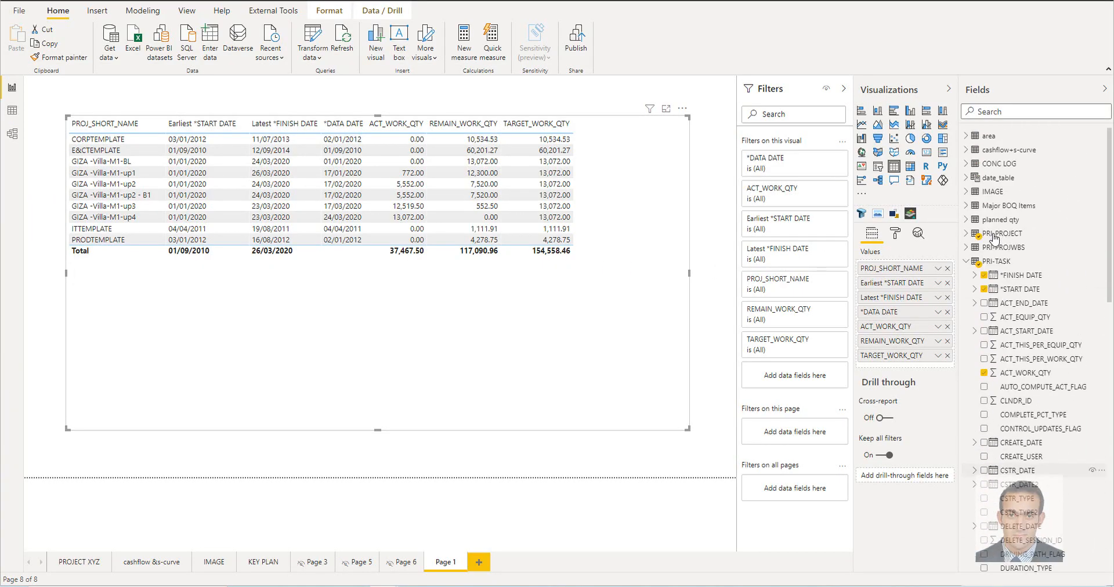
pyautogui.click(967, 261)
pyautogui.click(1106, 234)
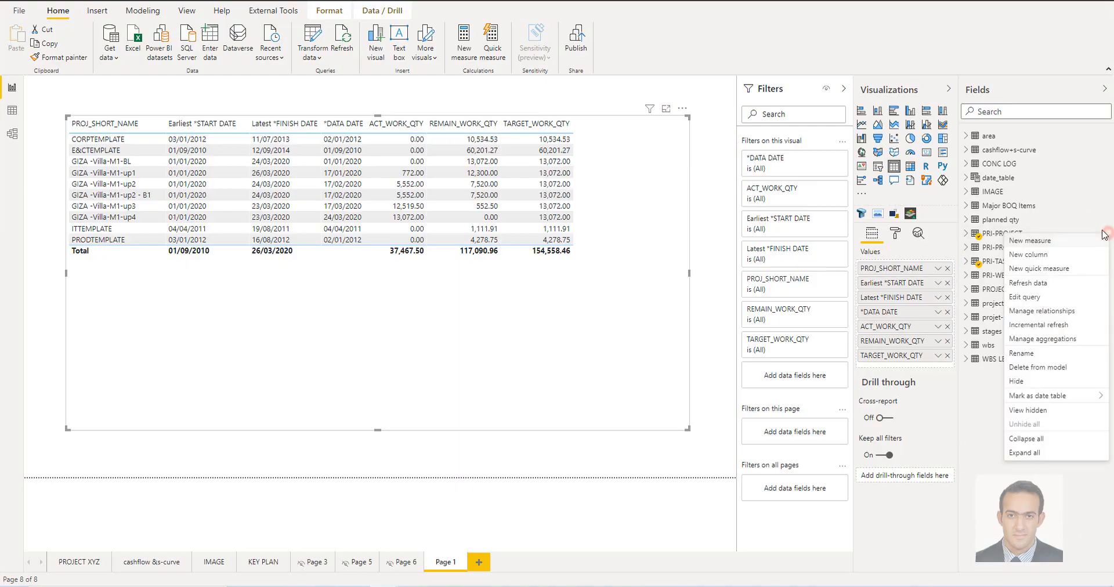
pyautogui.click(1053, 284)
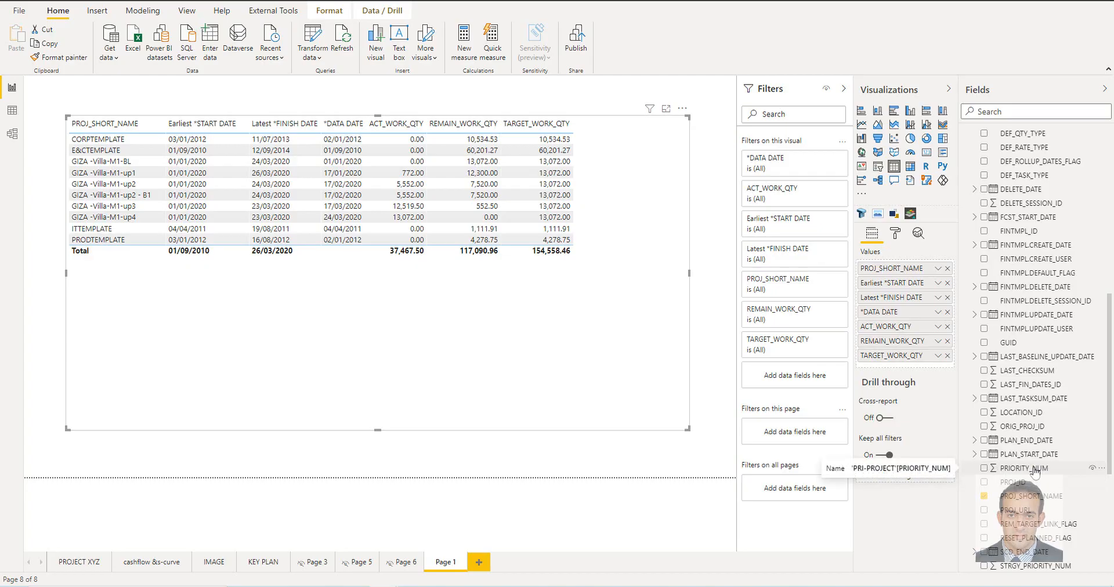
pyautogui.click(984, 468)
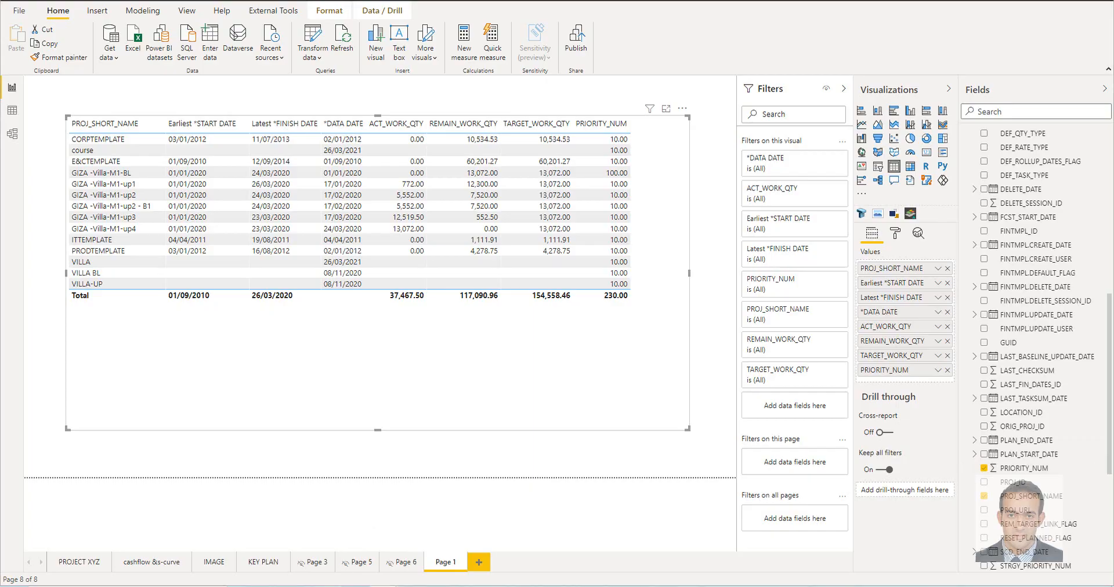
# Switch to Oracle's data map guide and check the priority_num entry of the PROJECT table
pyautogui.hotkey('alt', 'Tab')
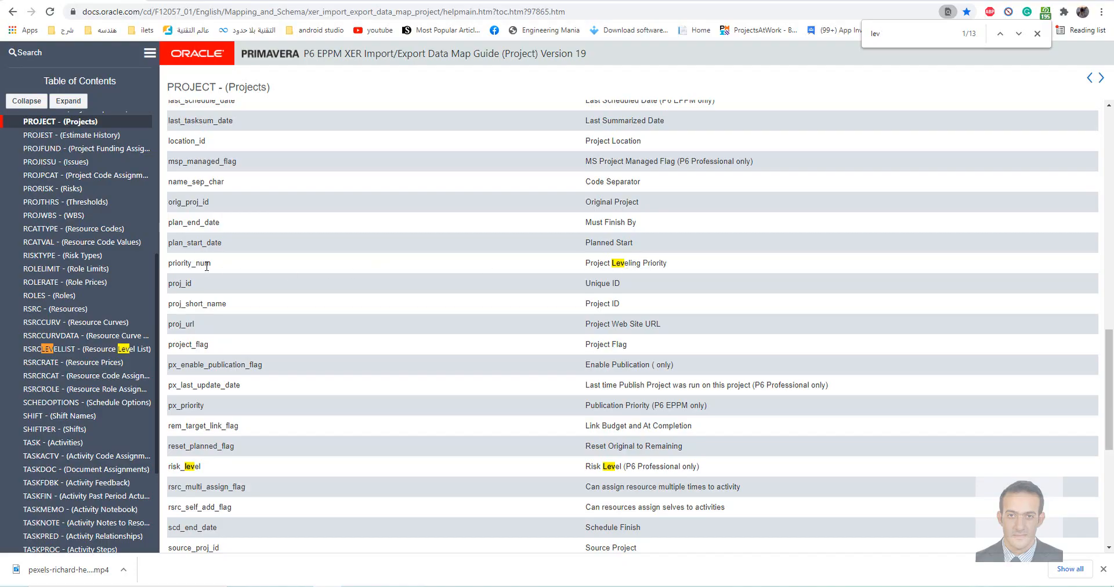
pyautogui.moveTo(207, 266); pyautogui.dragTo(176, 264)
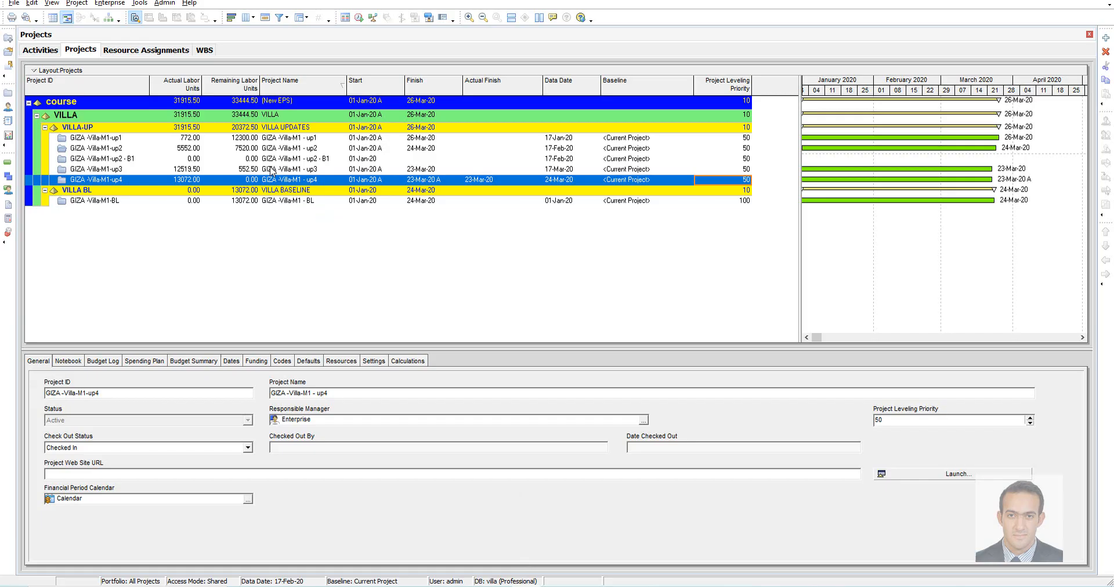
# In Primavera P6, leave the project list for the Activities view, and refresh the PRI-PROJECT data in Power BI
pyautogui.click(271, 169)
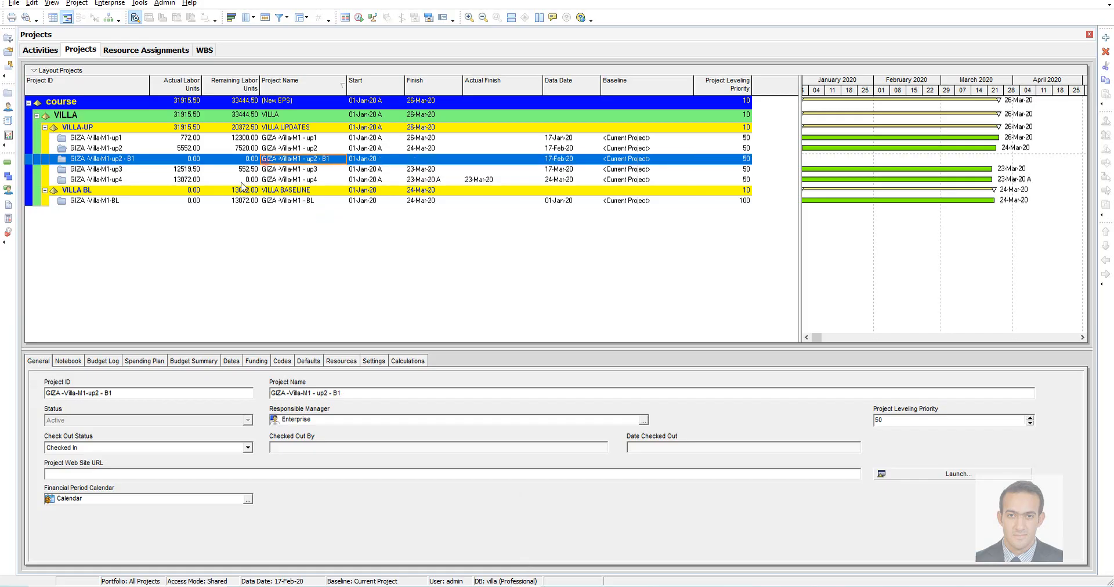
pyautogui.click(204, 172)
pyautogui.click(42, 51)
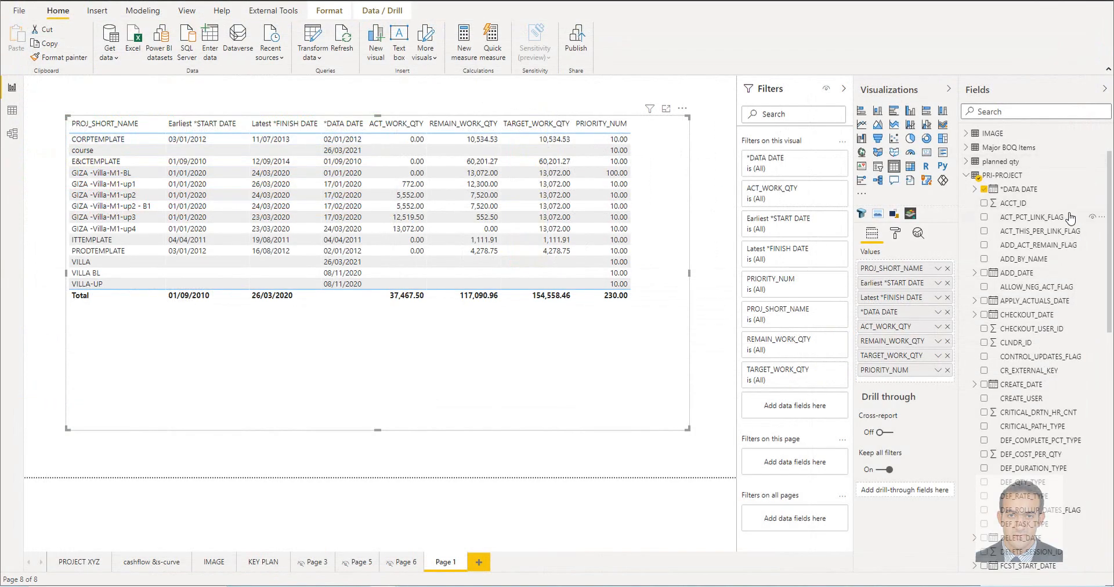
pyautogui.click(1100, 175)
pyautogui.click(1058, 235)
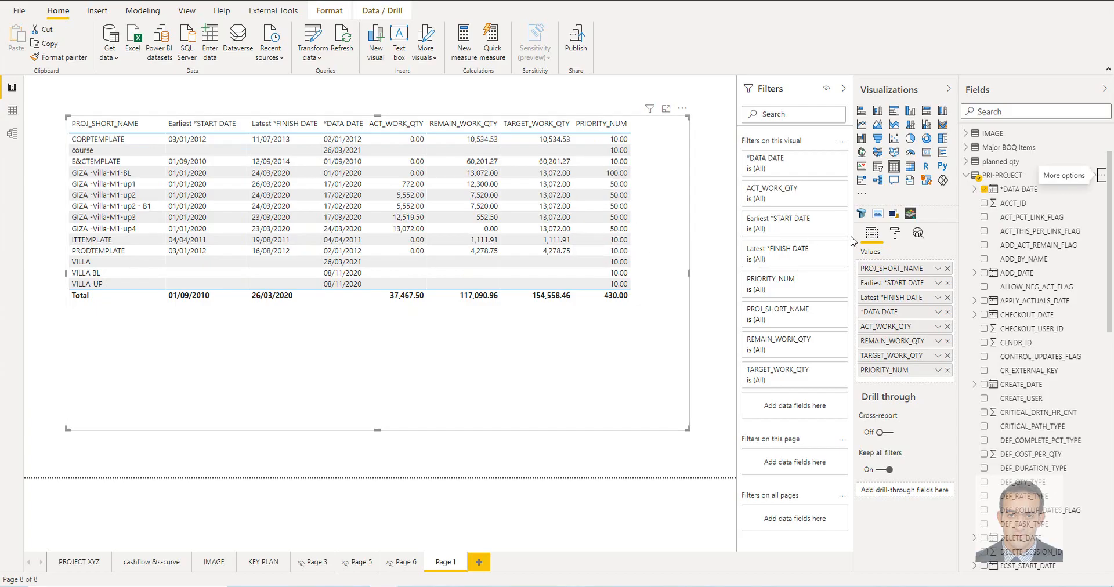
# Remove the PRIORITY_NUM column from the table visual and filter the visual by PRIORITY_NUM values 50 and 100 with basic filtering
pyautogui.click(947, 370)
pyautogui.scroll(-10, 1045, 412)
pyautogui.moveTo(1024, 346); pyautogui.dragTo(795, 375)
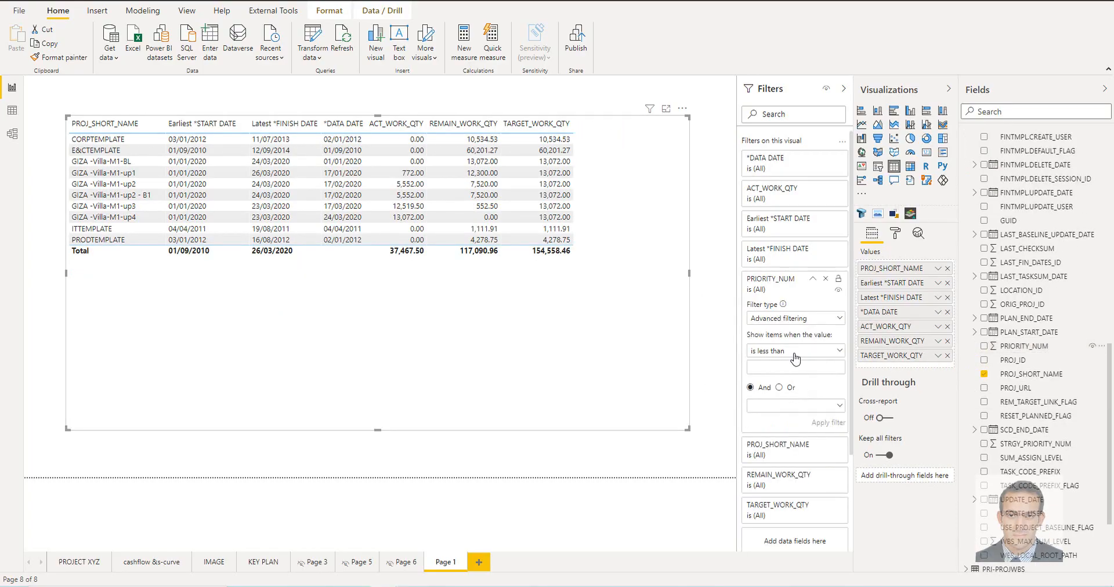
pyautogui.click(794, 352)
pyautogui.click(808, 318)
pyautogui.click(808, 318)
pyautogui.click(785, 349)
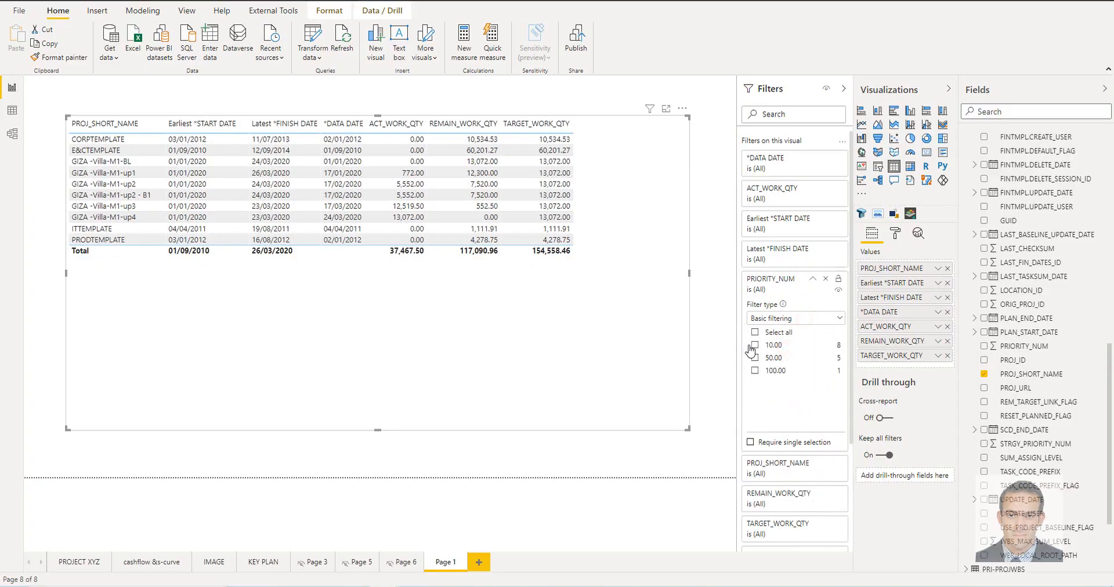
pyautogui.click(755, 358)
pyautogui.click(754, 371)
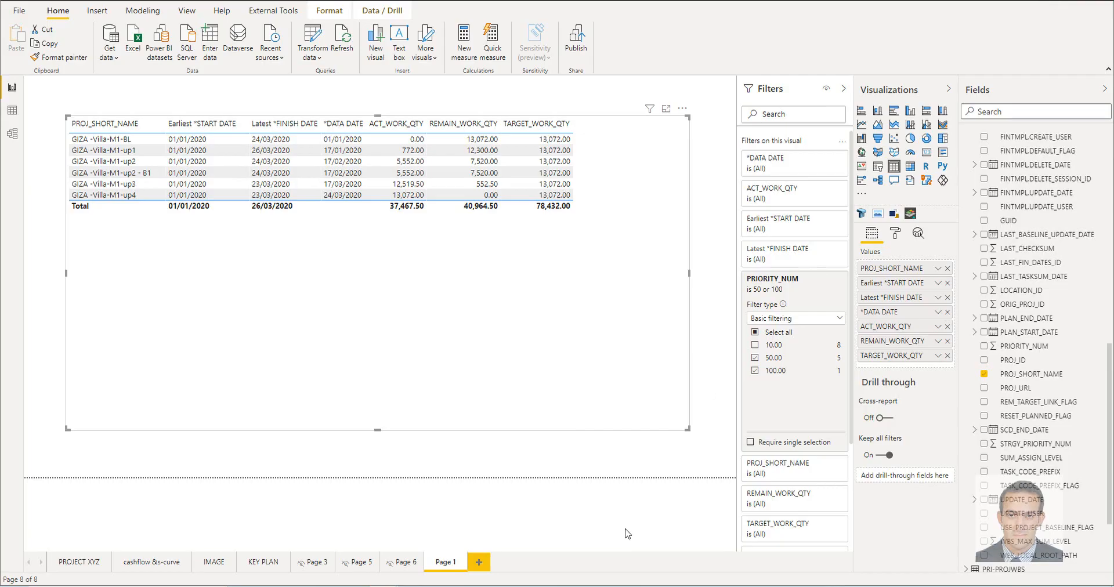
# Widen the filter area and filter the table visual by PROJ_SHORT_NAME to include every project except GIZA -Villa-M1-up2 - B1
pyautogui.scroll(-3, 821, 313)
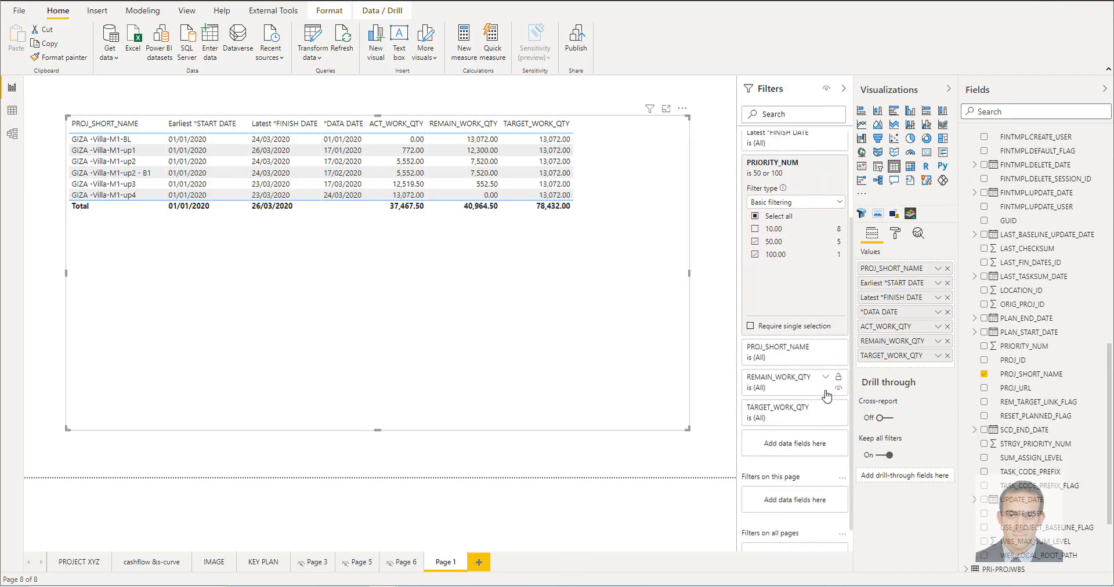
pyautogui.click(824, 347)
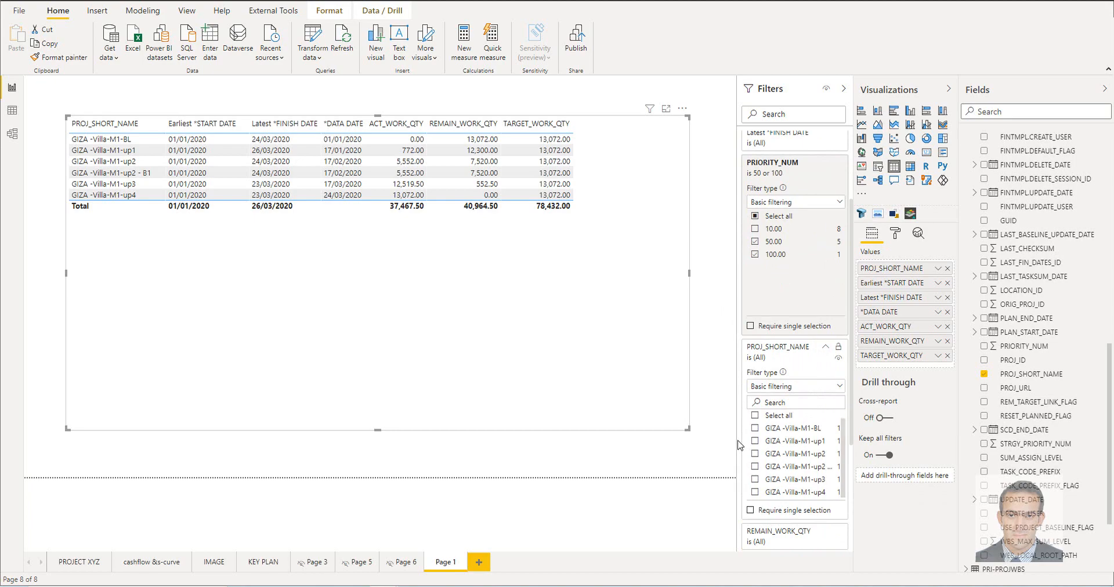
pyautogui.moveTo(739, 445); pyautogui.dragTo(699, 444)
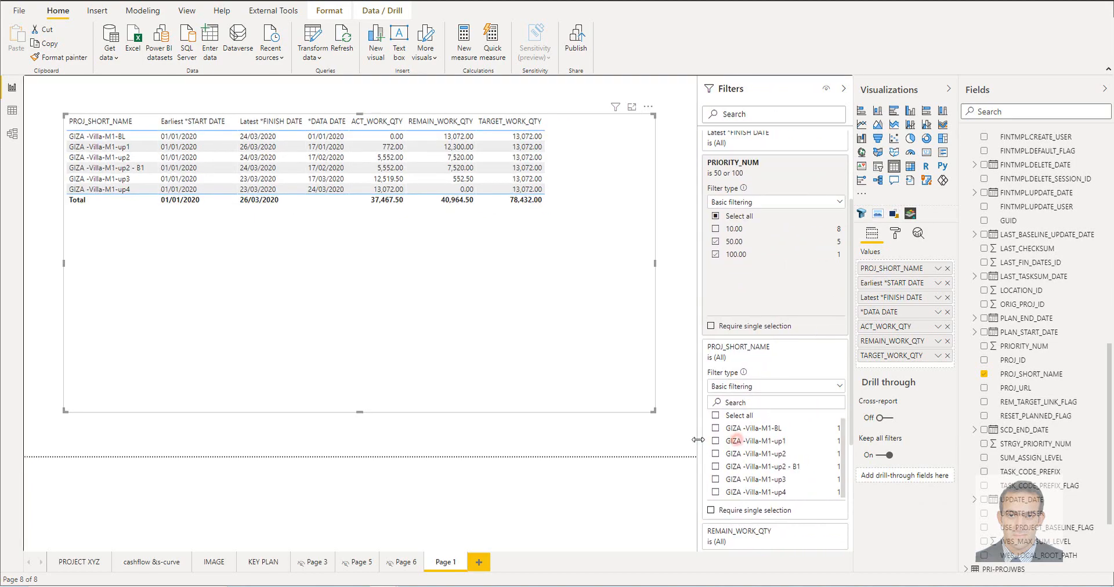
pyautogui.click(715, 416)
pyautogui.click(715, 467)
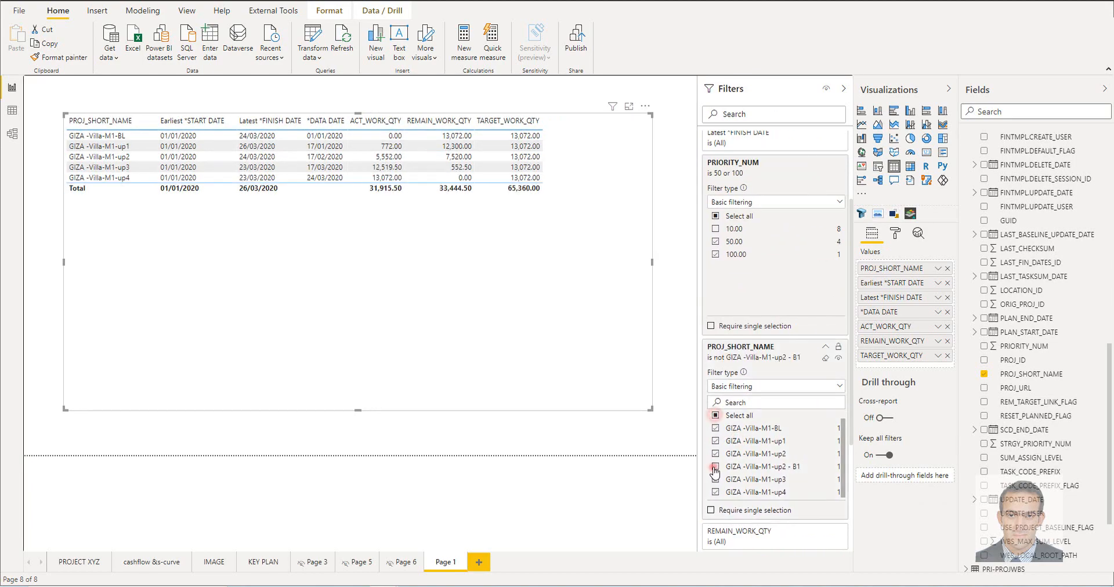
# Shrink the table visual's frame to fit its rows and columns, and shift the table slightly left and down on the page
pyautogui.click(387, 325)
pyautogui.click(368, 414)
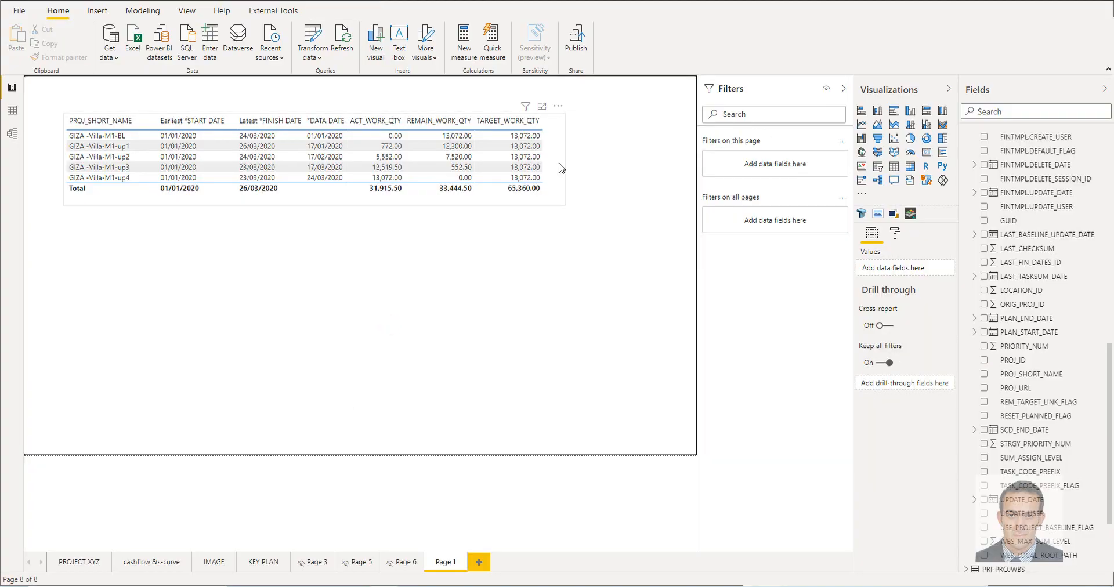
pyautogui.moveTo(561, 167); pyautogui.dragTo(553, 172)
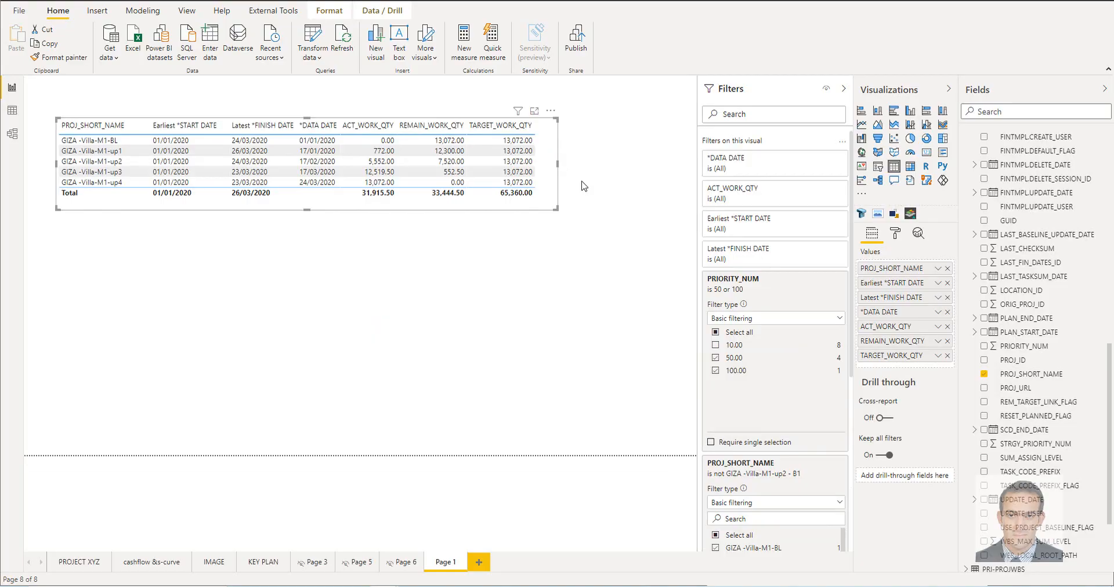